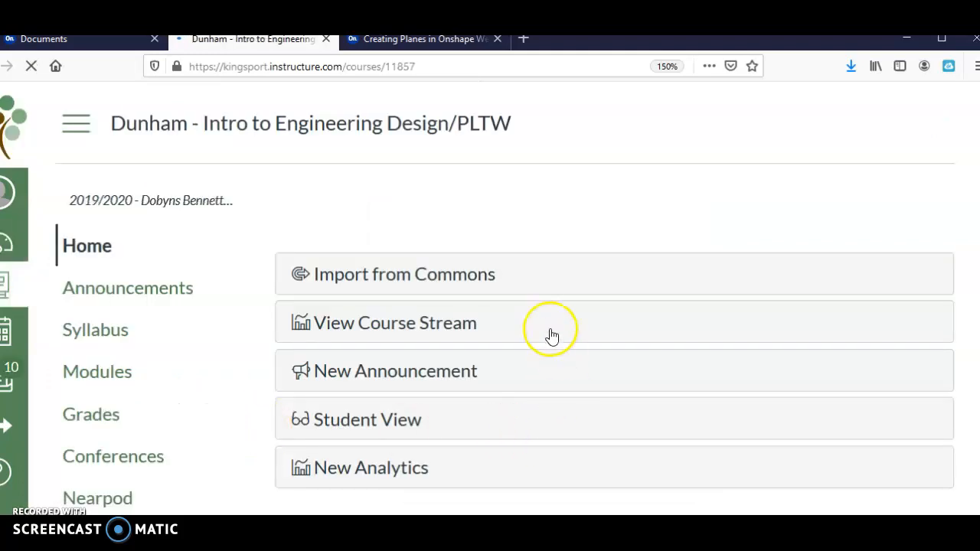
# Open the Unit 5 Geometry of Design overview and its Activity 5.2b Introduction to CAD Modeling Skills assignment
pyautogui.scroll(-3, 548, 331)
pyautogui.scroll(-10, 550, 345)
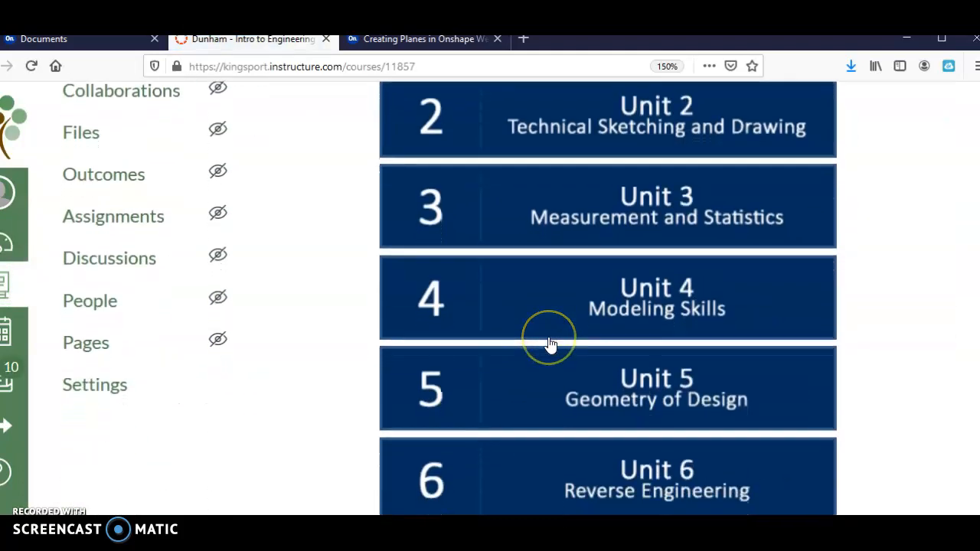
pyautogui.scroll(3, 548, 337)
pyautogui.click(542, 270)
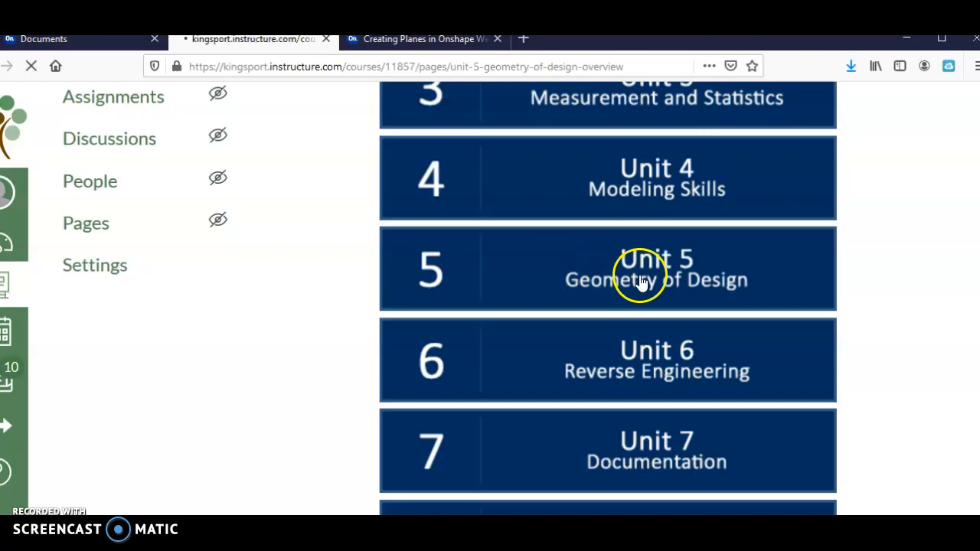
pyautogui.scroll(-3, 634, 285)
pyautogui.scroll(-3, 633, 285)
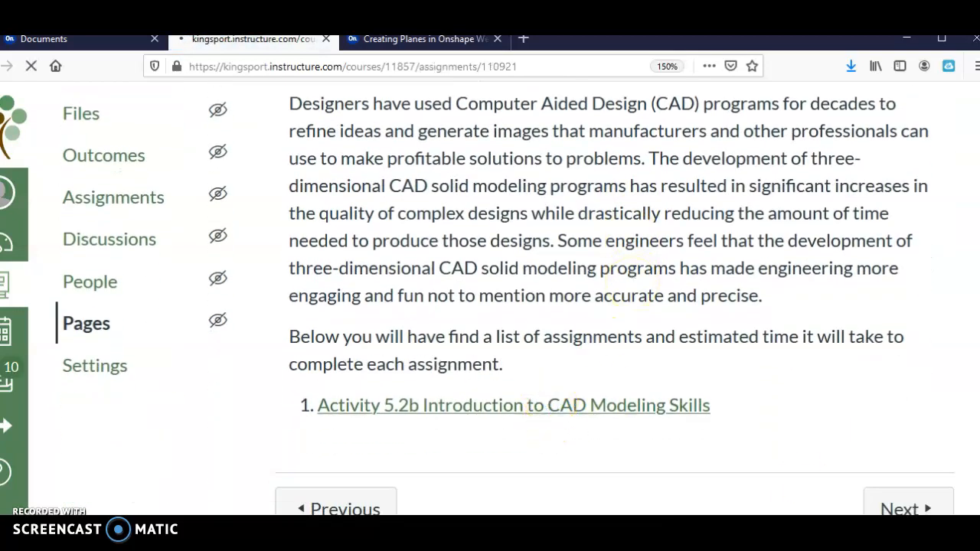
# Examine the Activity 5.2b instructions through section IV, including the suggested tools and the dimensioned T9 Automoblox windshield sketch
pyautogui.scroll(-5, 634, 293)
pyautogui.scroll(-5, 634, 299)
pyautogui.scroll(-15, 634, 298)
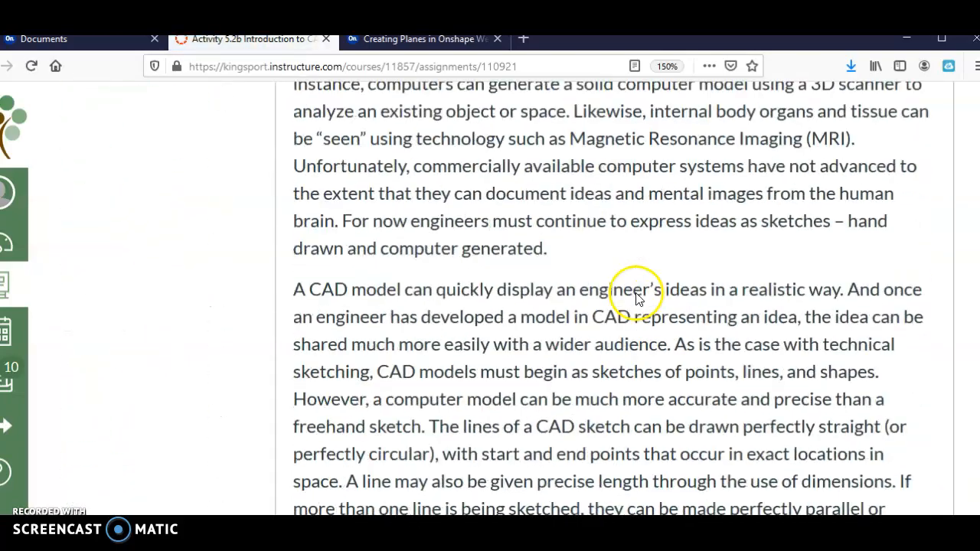
pyautogui.scroll(-15, 637, 293)
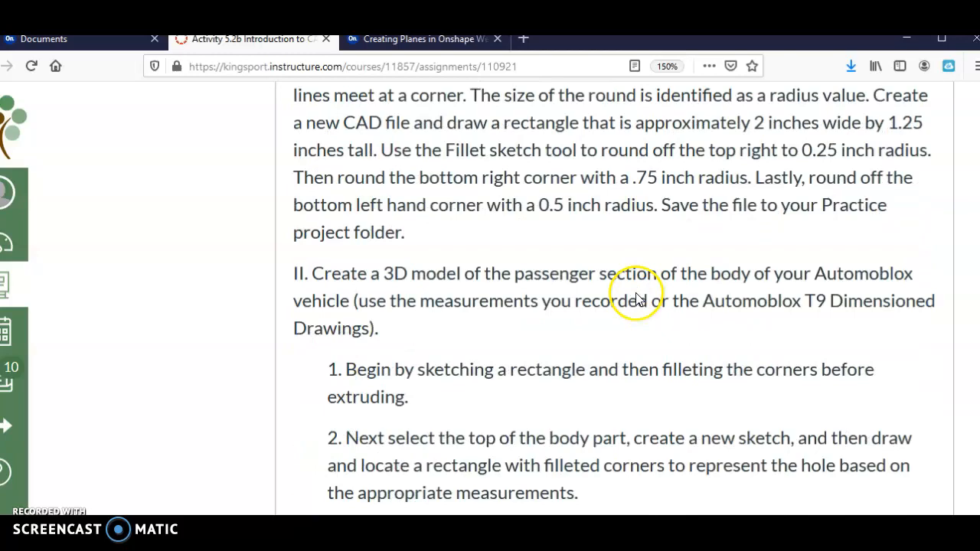
pyautogui.scroll(-15, 636, 277)
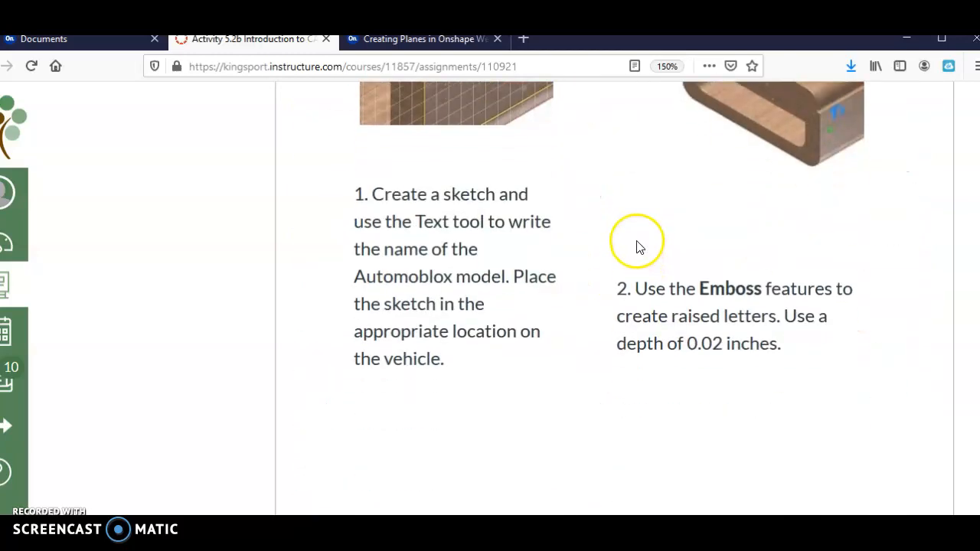
pyautogui.scroll(-15, 637, 247)
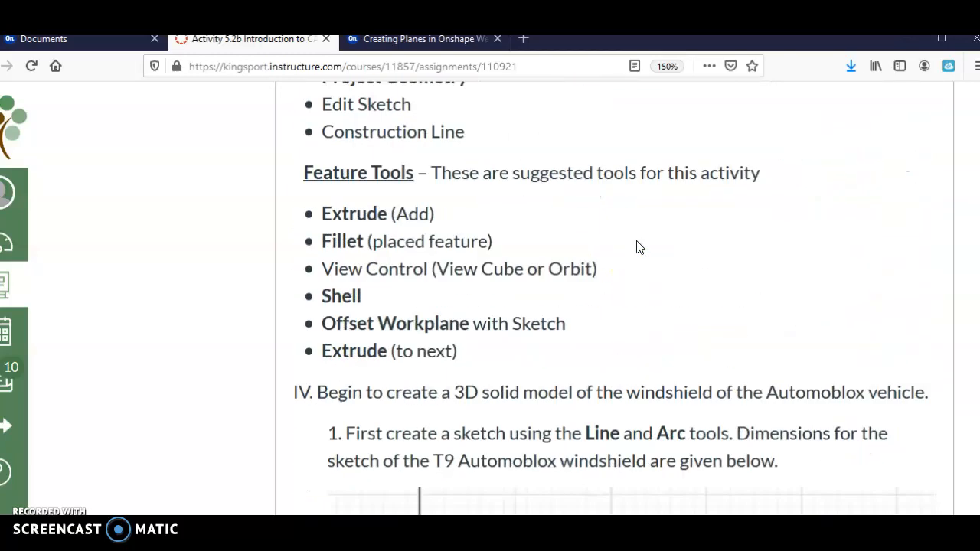
pyautogui.scroll(-10, 641, 247)
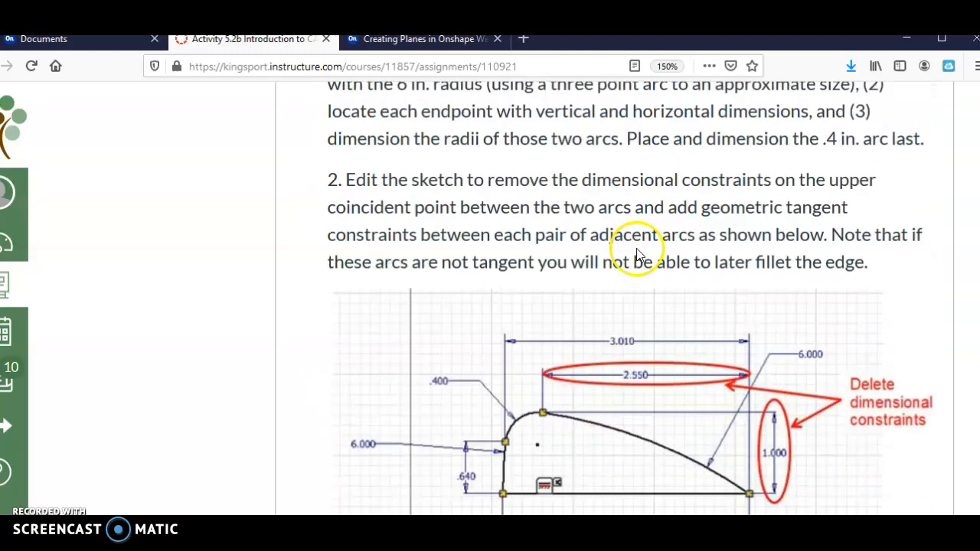
pyautogui.scroll(12, 638, 249)
pyautogui.scroll(5, 636, 254)
pyautogui.scroll(-5, 636, 253)
pyautogui.scroll(6, 636, 248)
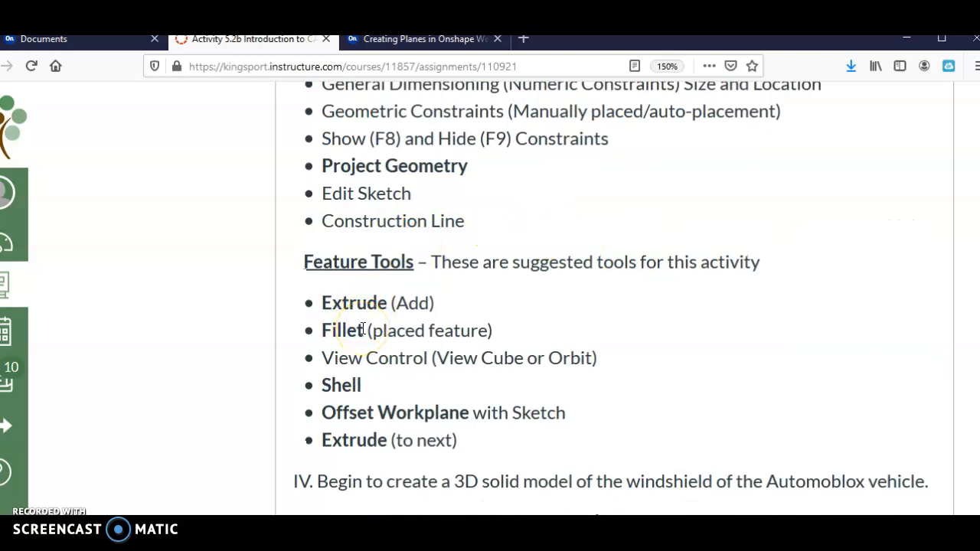
pyautogui.scroll(-5, 503, 252)
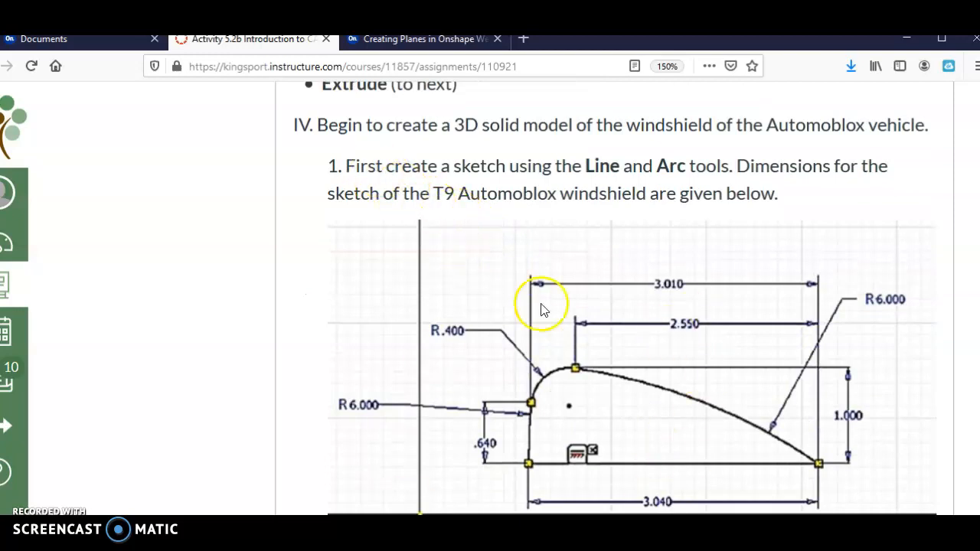
# Switch to the Onshape documents page and create a new document named "Windshield 2"
pyautogui.click(454, 40)
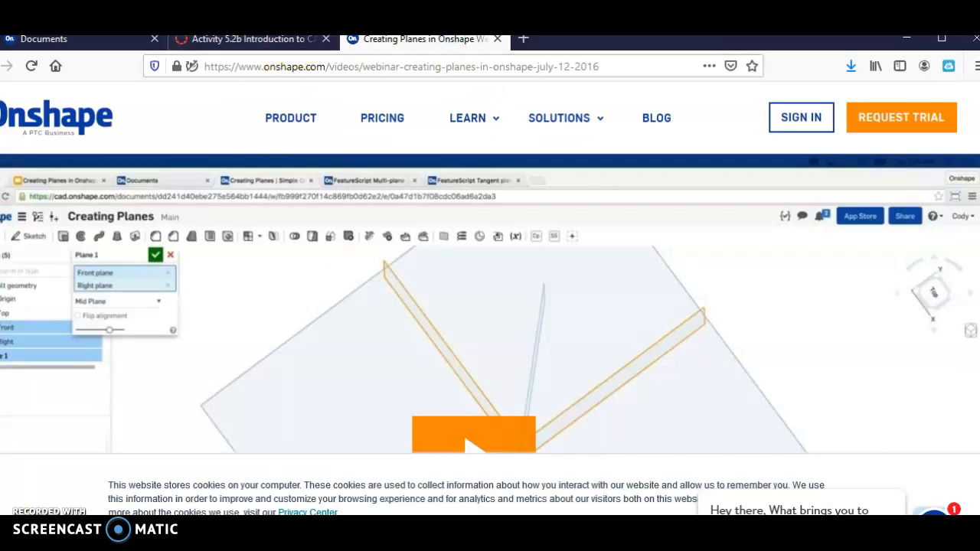
pyautogui.click(76, 39)
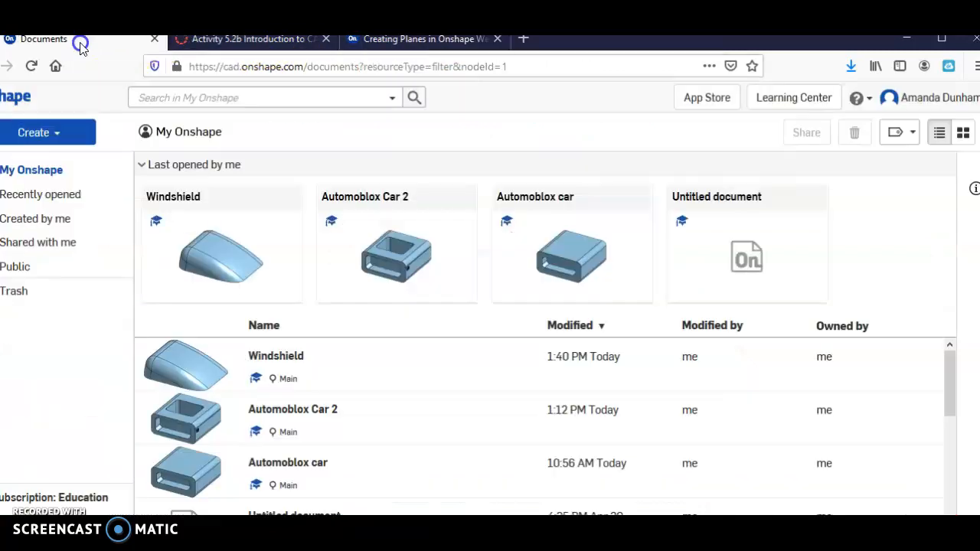
pyautogui.click(62, 135)
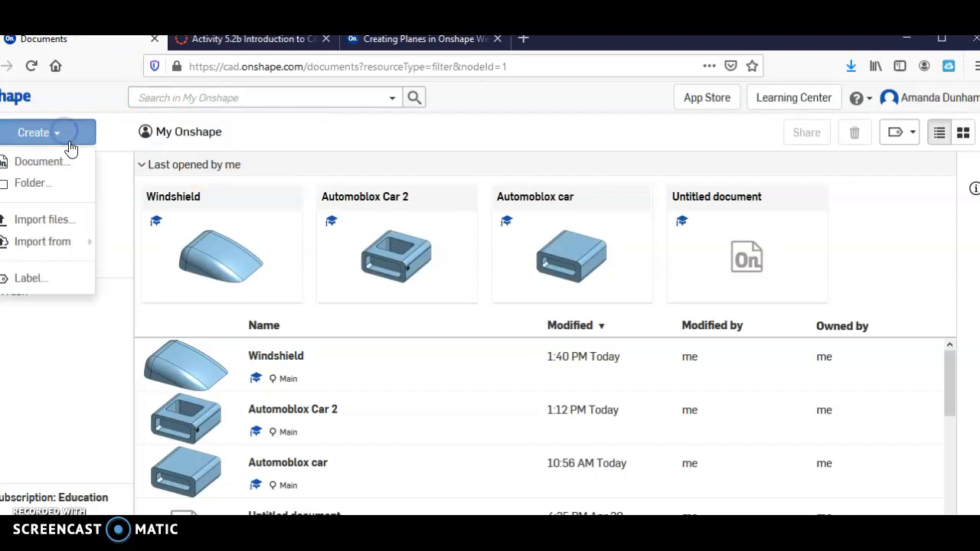
pyautogui.click(47, 164)
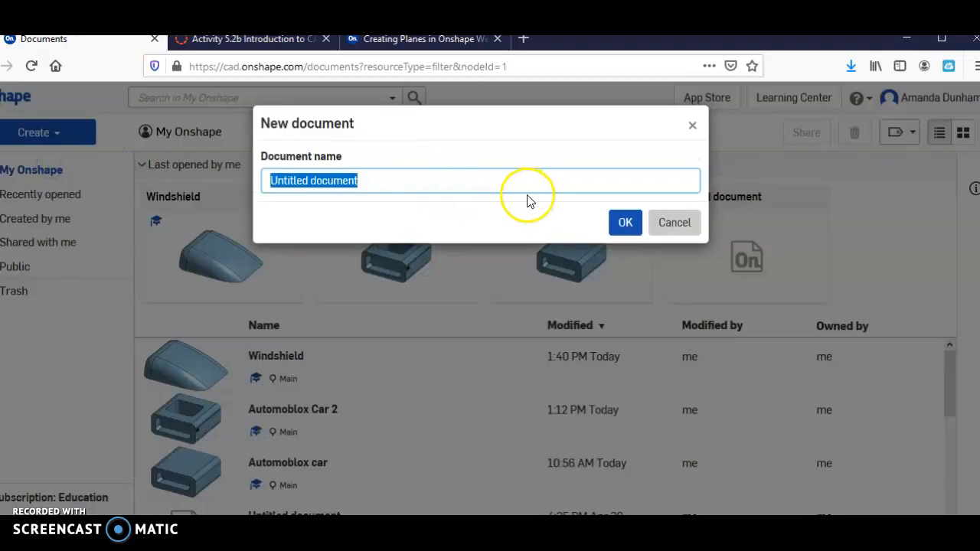
pyautogui.write('Windshield 2')
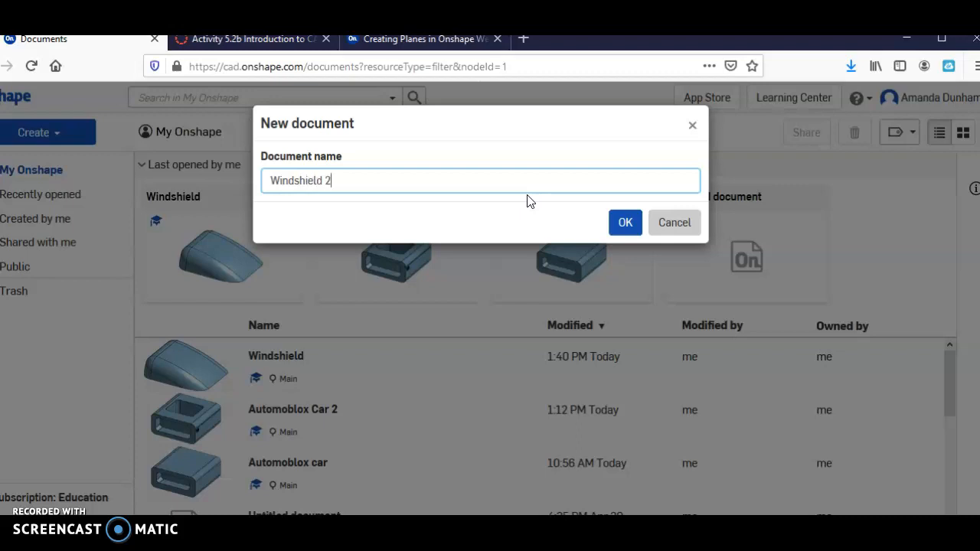
pyautogui.press('Return')
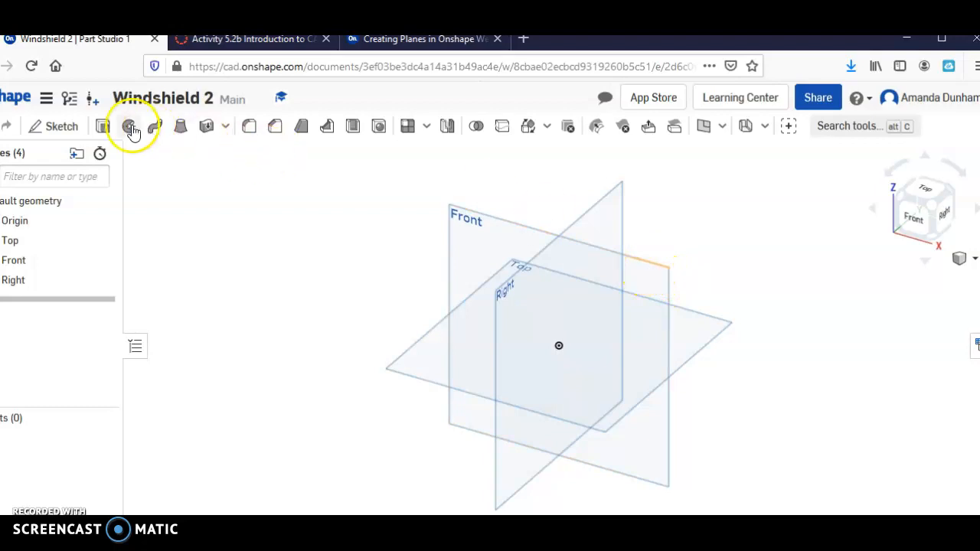
# Start a sketch on the Front plane and check the windshield drawing in the Activity 5.2b assignment
pyautogui.click(42, 132)
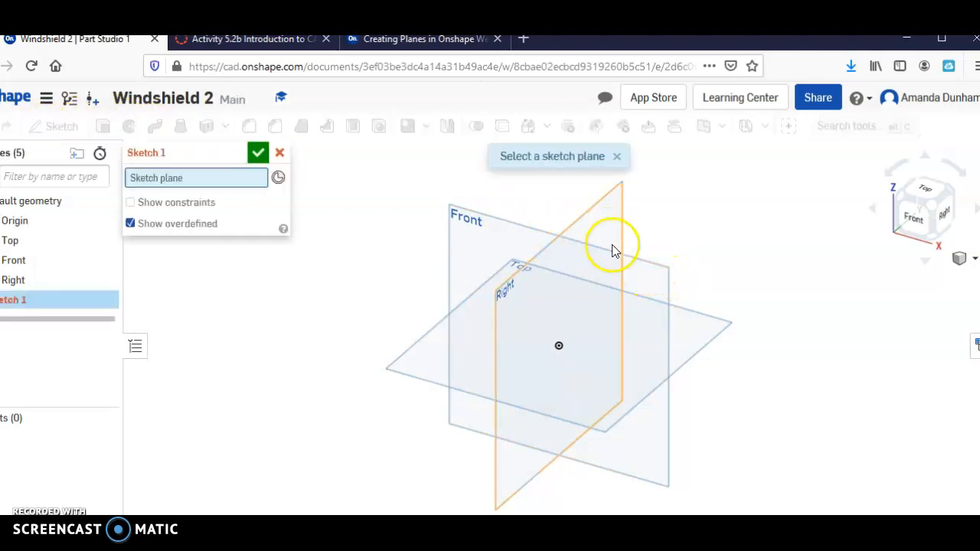
pyautogui.click(621, 265)
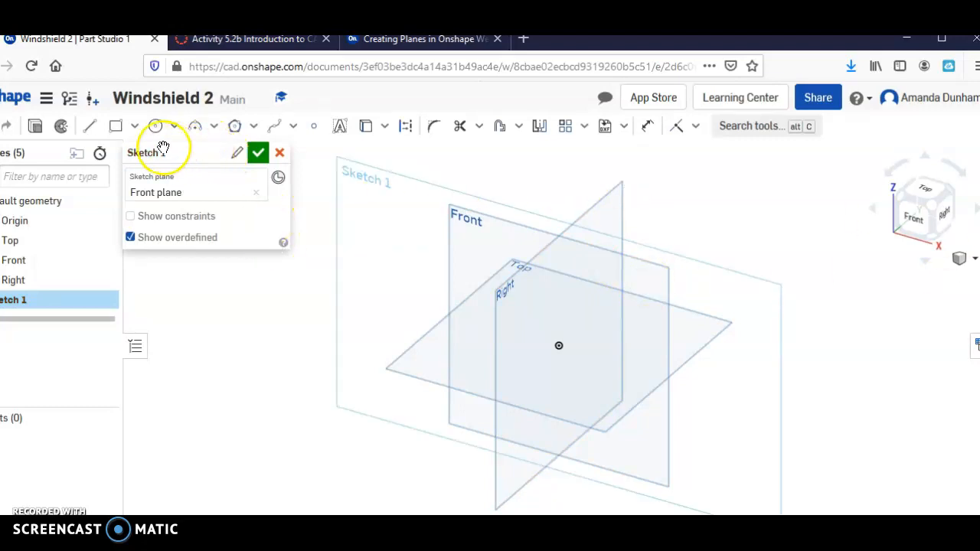
pyautogui.click(242, 45)
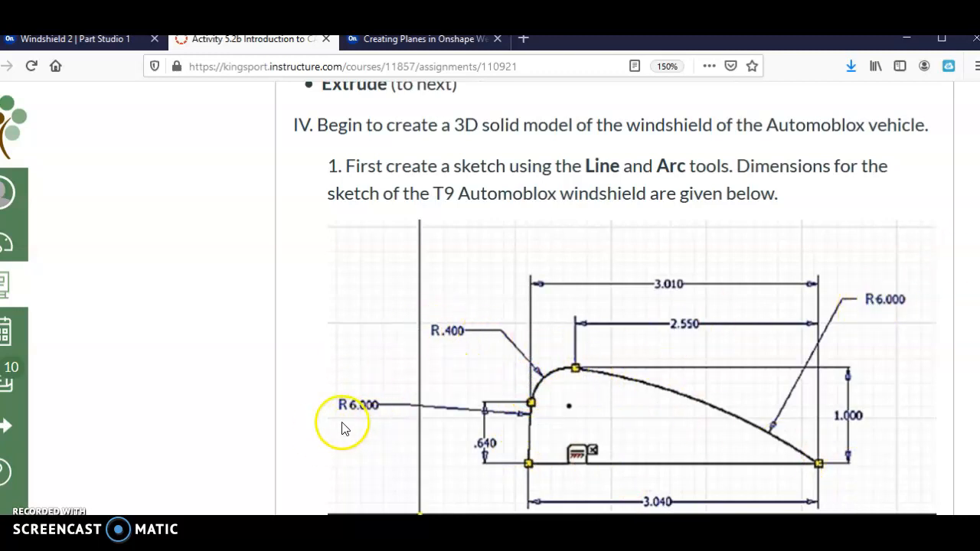
pyautogui.click(56, 42)
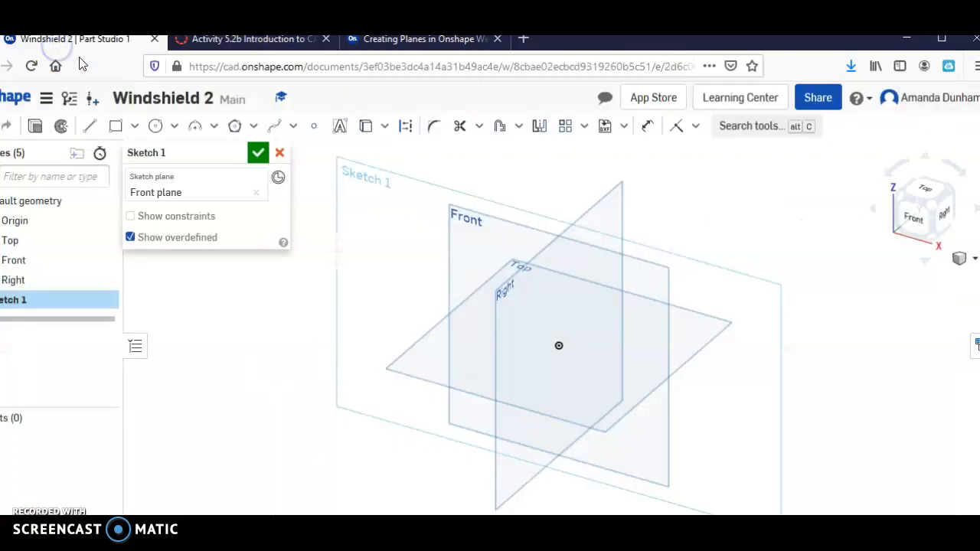
pyautogui.click(908, 220)
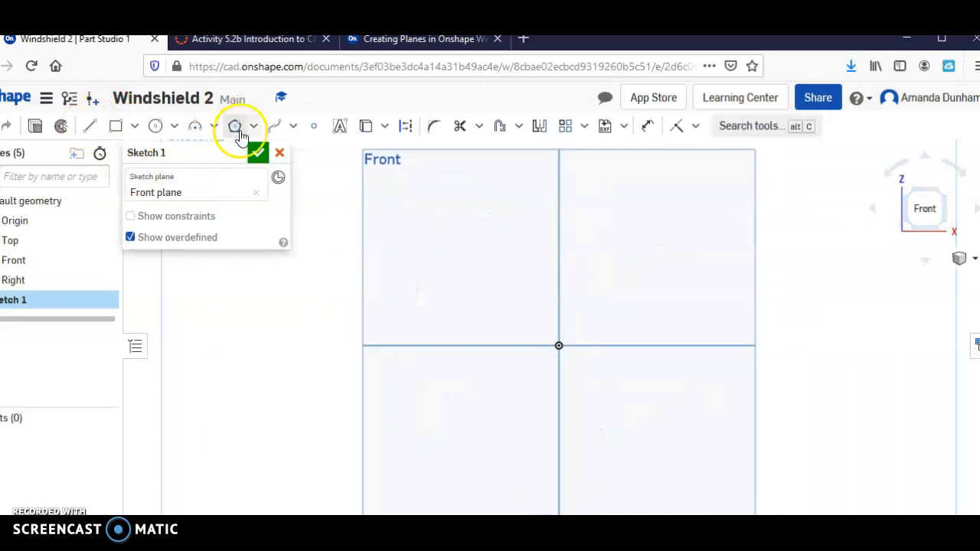
# Sketch three end-to-end arcs from the origin over to the horizontal axis, the first about 1.75 in and the last about 2.42 in radius
pyautogui.click(195, 125)
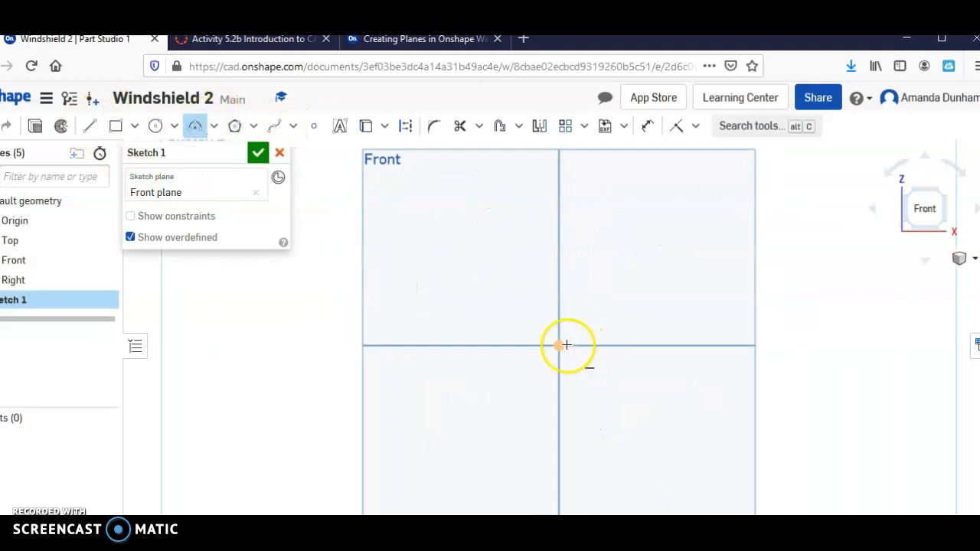
pyautogui.moveTo(560, 344)
pyautogui.mouseDown()
pyautogui.moveTo(572, 314)
pyautogui.moveTo(563, 319)
pyautogui.moveTo(570, 321)
pyautogui.mouseUp()
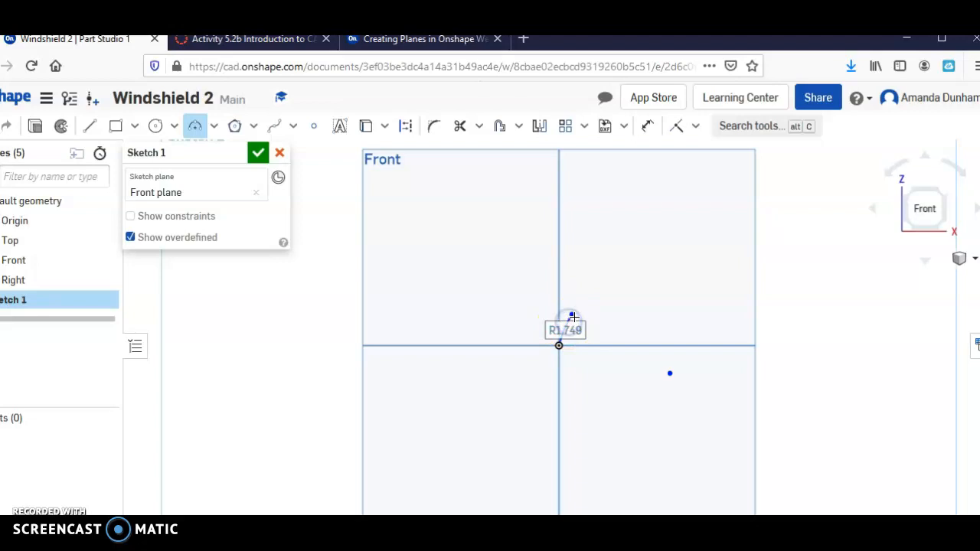
pyautogui.click(572, 315)
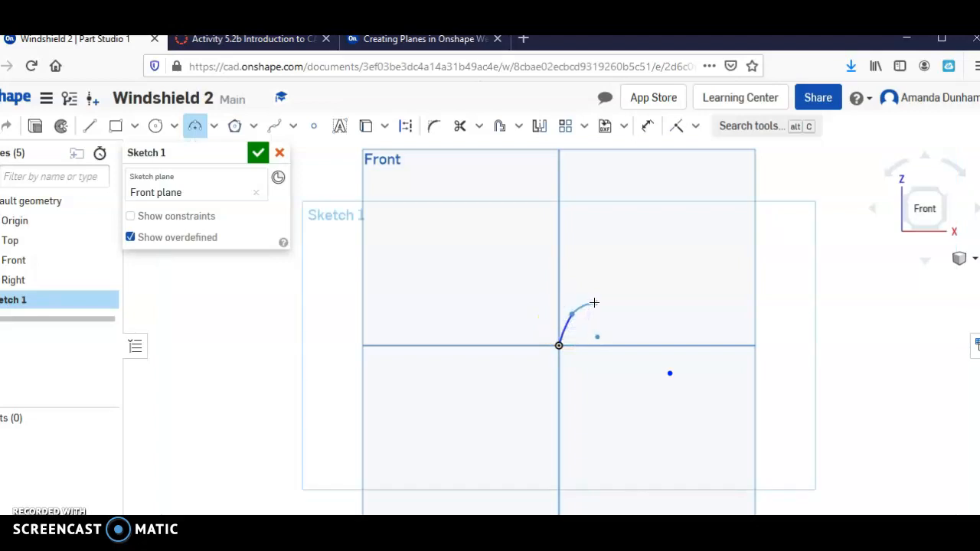
pyautogui.moveTo(598, 301); pyautogui.dragTo(583, 310)
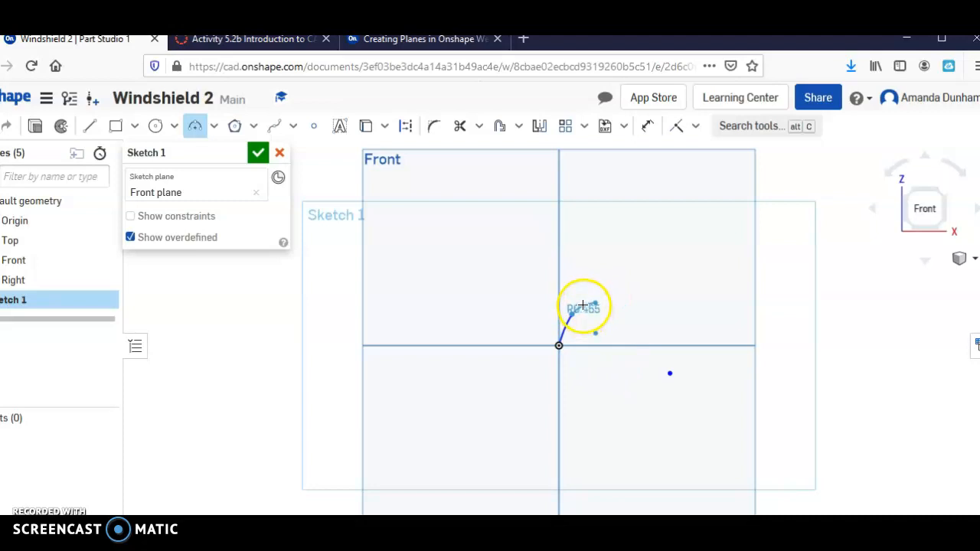
pyautogui.moveTo(583, 305); pyautogui.dragTo(726, 343)
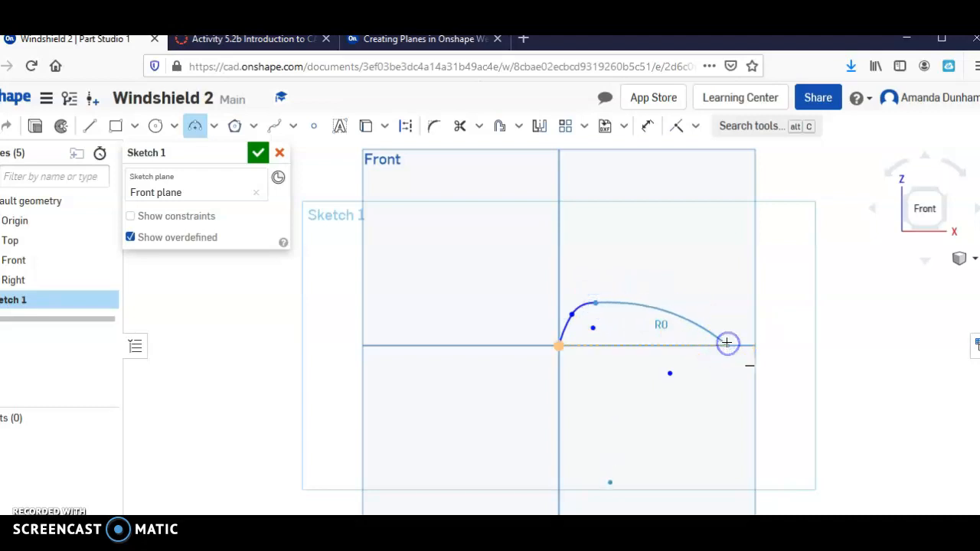
pyautogui.moveTo(814, 324)
pyautogui.mouseDown()
pyautogui.moveTo(518, 153)
pyautogui.moveTo(707, 334)
pyautogui.moveTo(678, 314)
pyautogui.mouseUp()
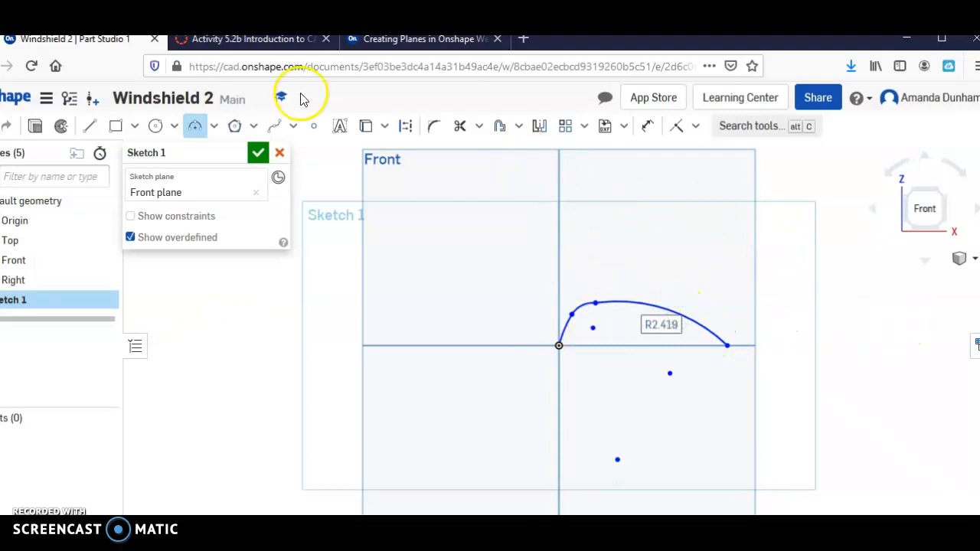
pyautogui.click(260, 160)
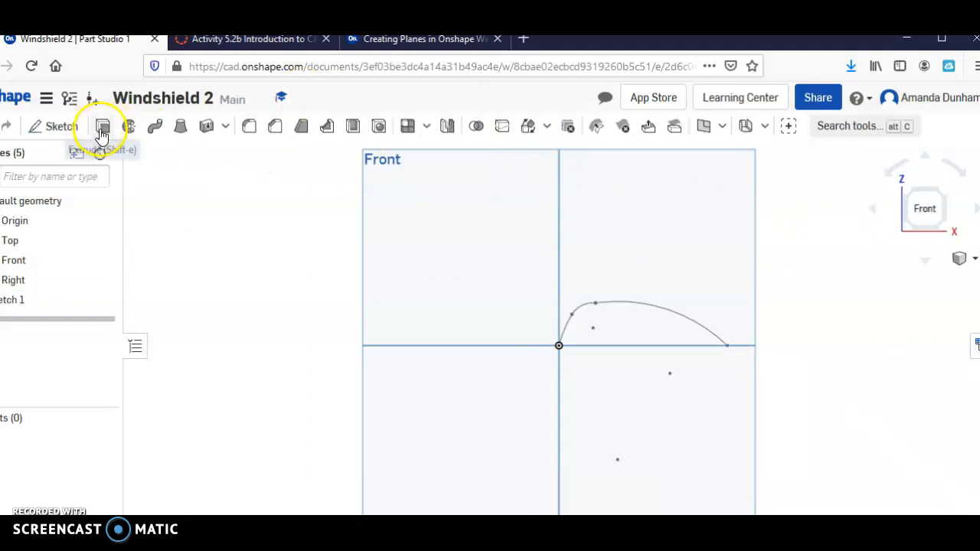
pyautogui.click(6, 303)
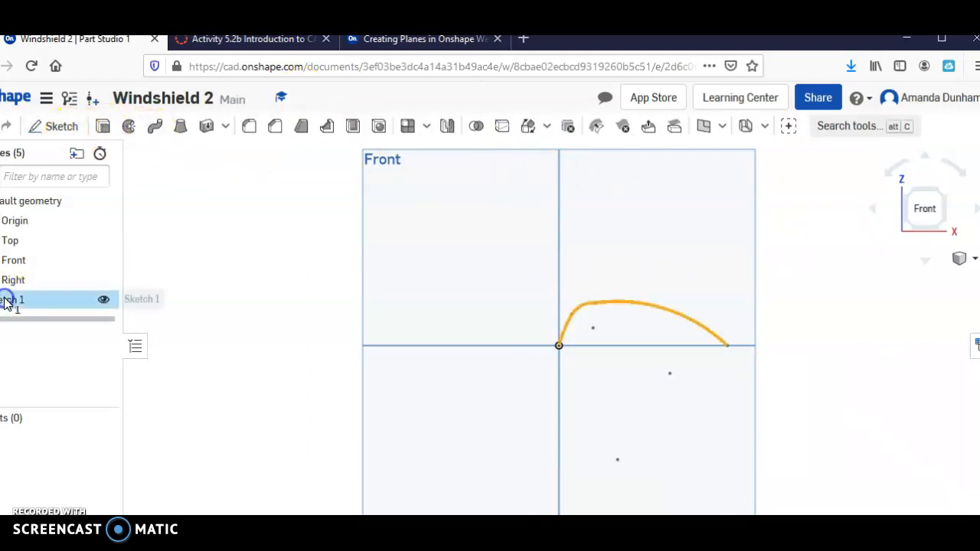
pyautogui.doubleClick(44, 307)
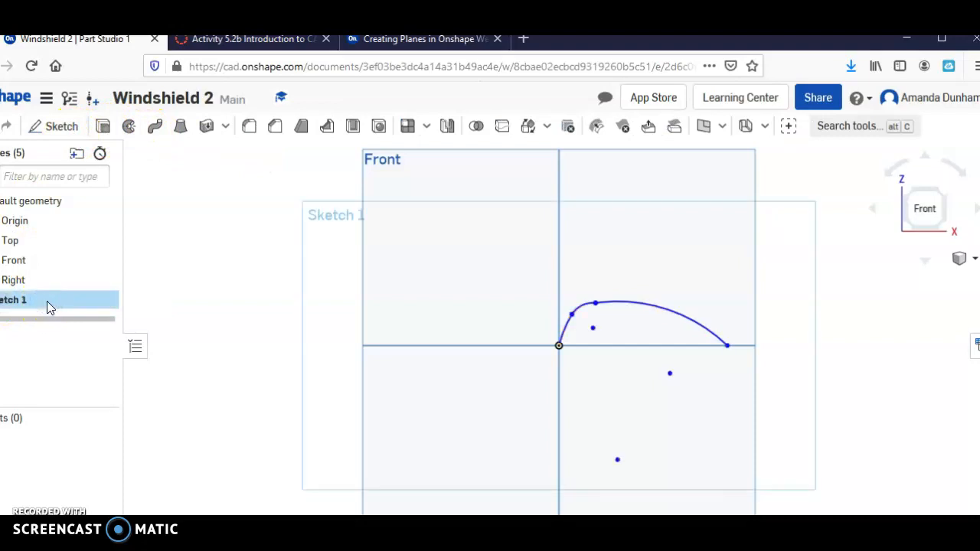
# Close the windshield profile with a horizontal line about 2.57 in long from the origin to the last arc's endpoint
pyautogui.click(90, 126)
pyautogui.click(563, 348)
pyautogui.click(559, 347)
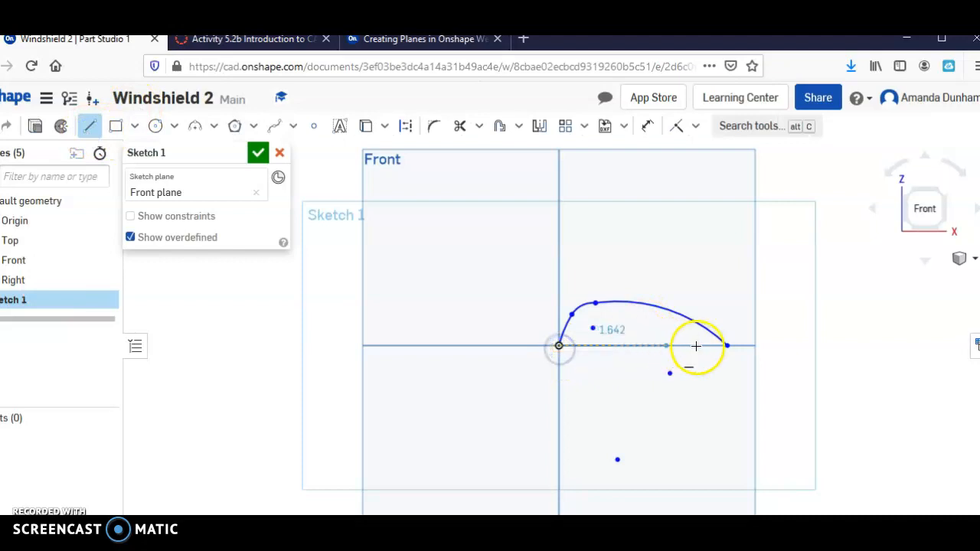
pyautogui.click(726, 346)
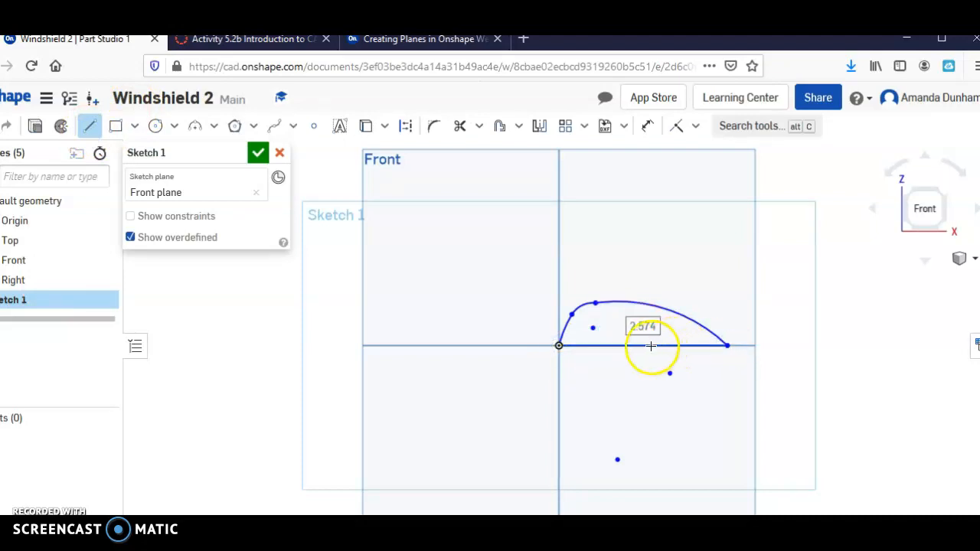
# Dimension the radius of the first arc rising from the origin as 6 in
pyautogui.click(648, 126)
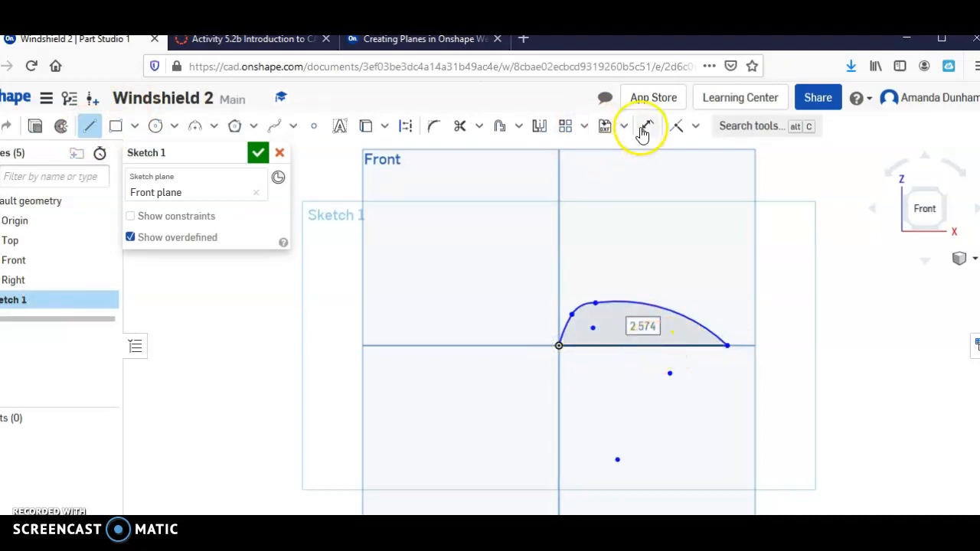
pyautogui.click(571, 323)
pyautogui.click(532, 316)
pyautogui.doubleClick(532, 315)
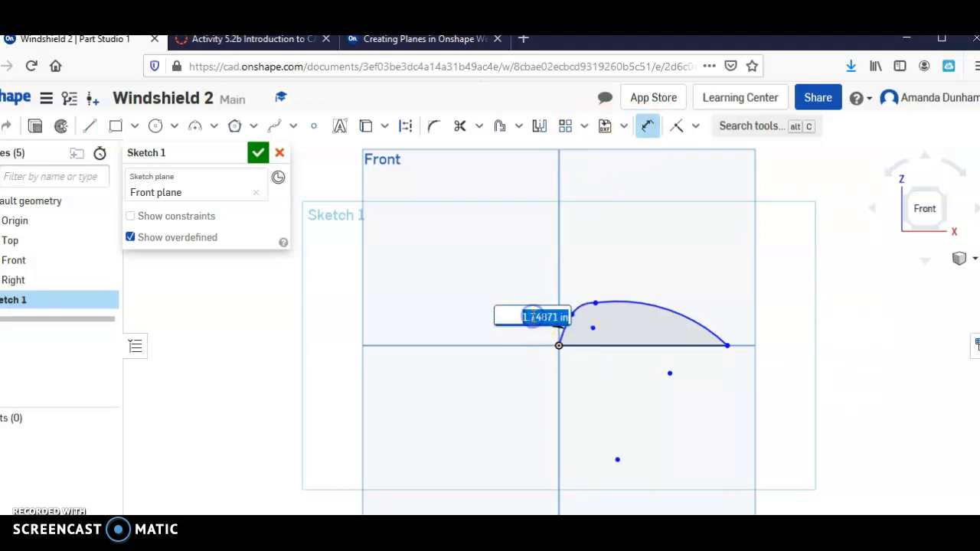
pyautogui.press('Return')
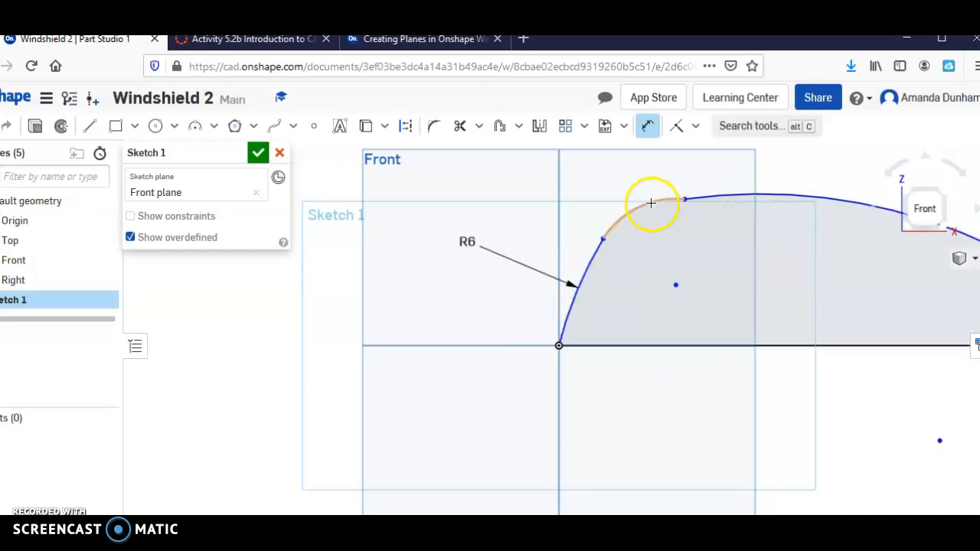
# Dimension the radius of the middle arc as 0.4 in
pyautogui.click(652, 203)
pyautogui.click(620, 175)
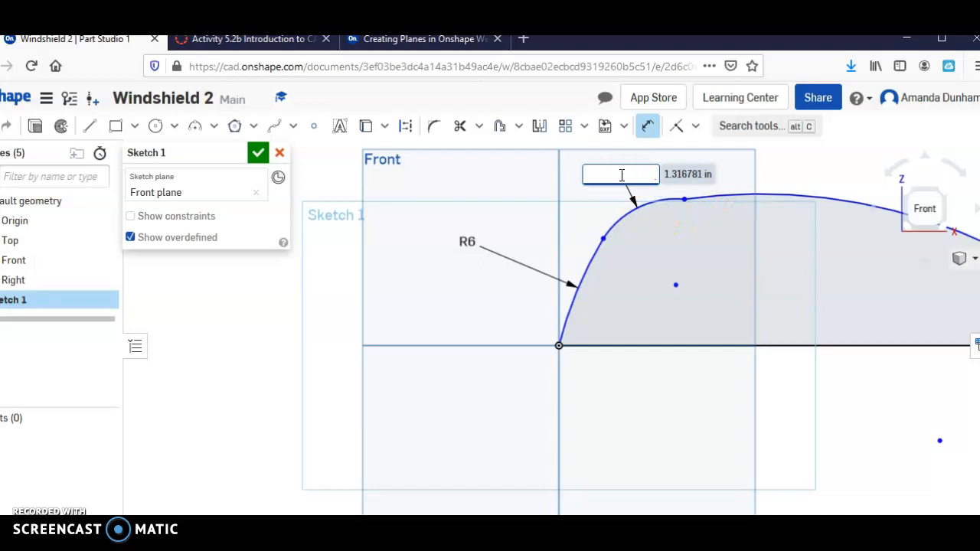
pyautogui.write('.4')
pyautogui.press('Return')
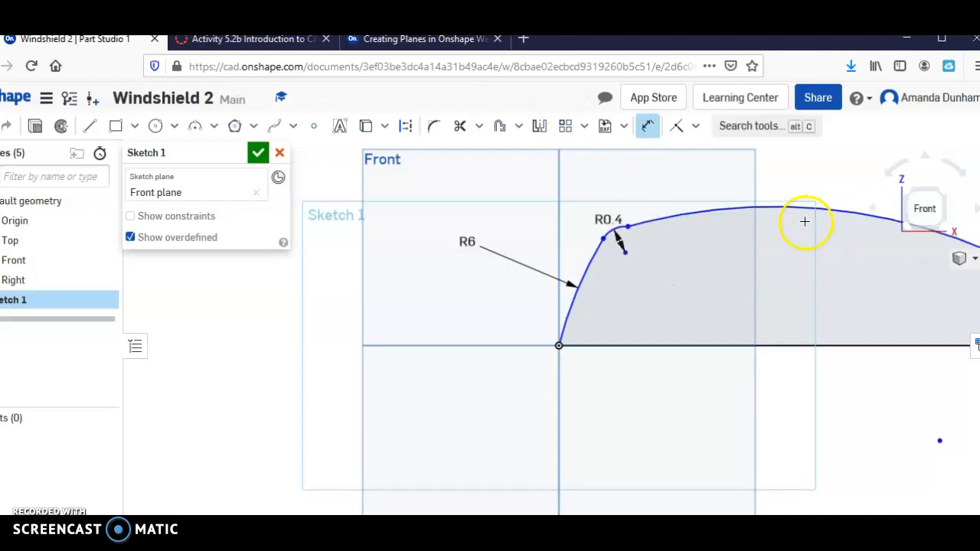
# Add a radius dimension to the last arc, try 6 in as its value, and undo that value
pyautogui.click(804, 206)
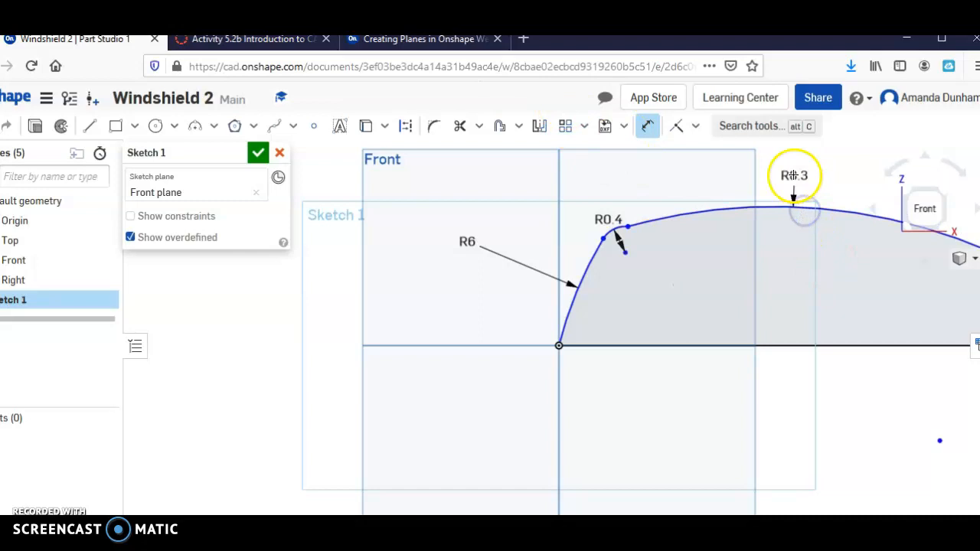
pyautogui.click(794, 175)
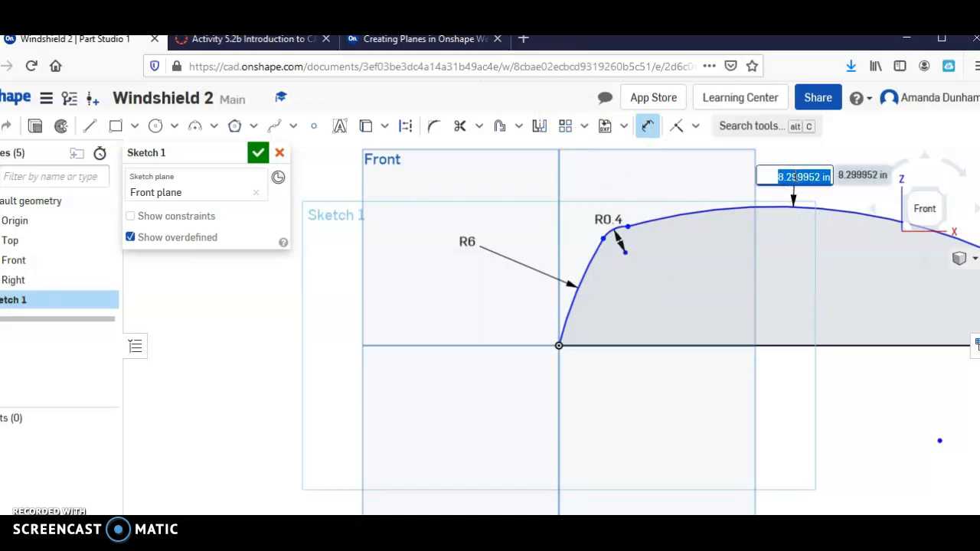
pyautogui.press('Return')
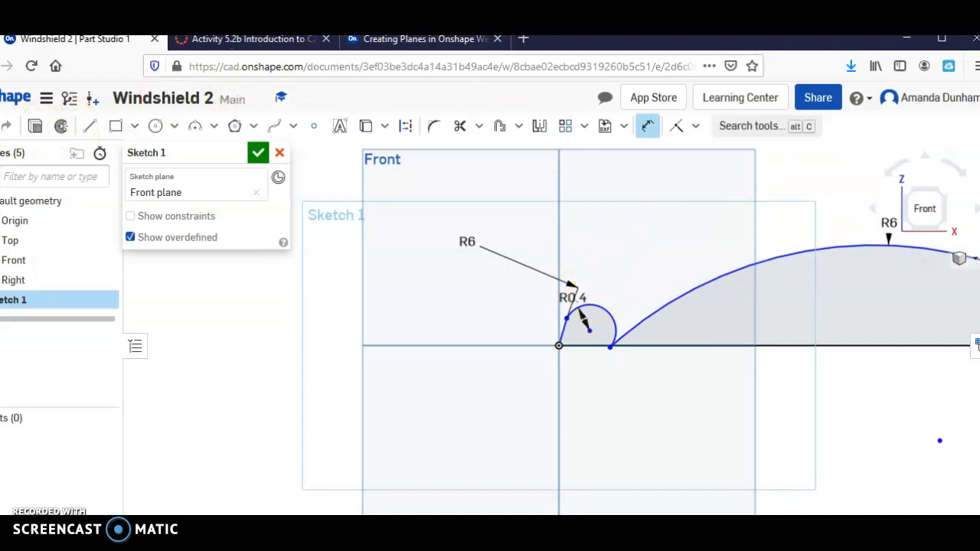
pyautogui.hotkey('ctrl', 'z')
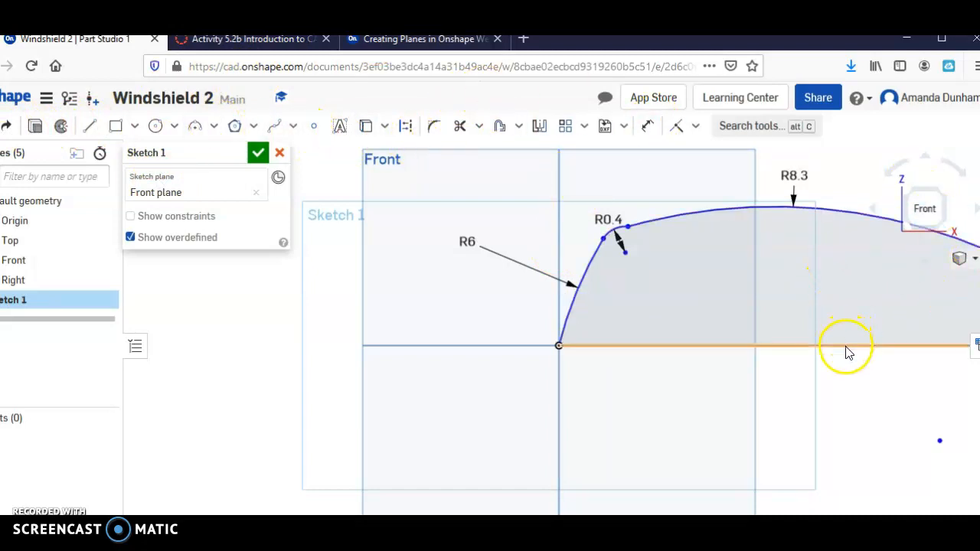
# Dimension the horizontal base line as 3.04 in, following the windshield drawing in the assignment
pyautogui.click(647, 126)
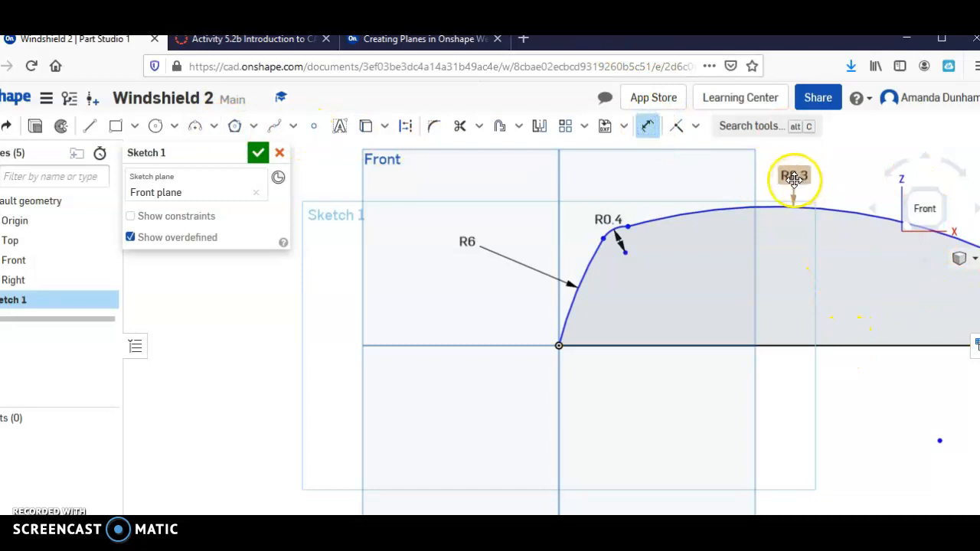
pyautogui.click(770, 345)
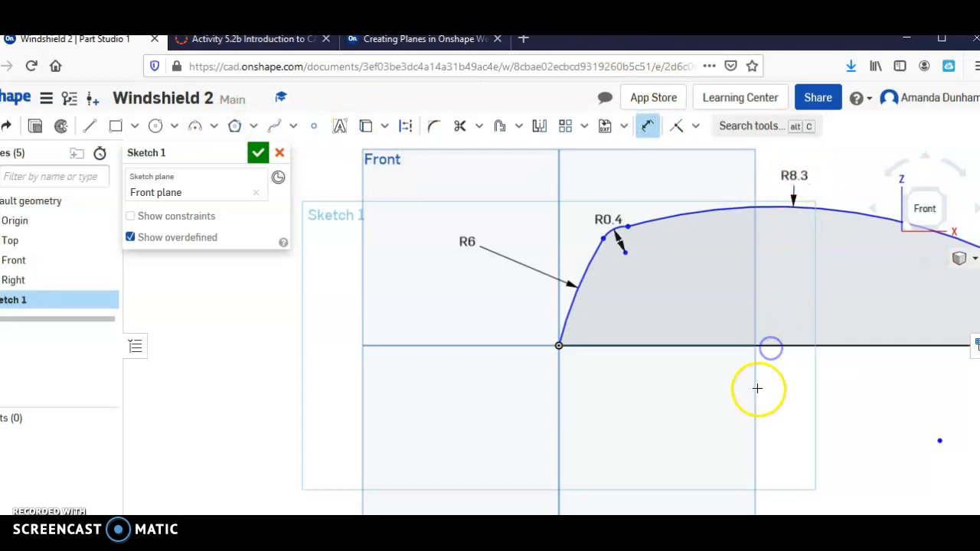
pyautogui.click(753, 415)
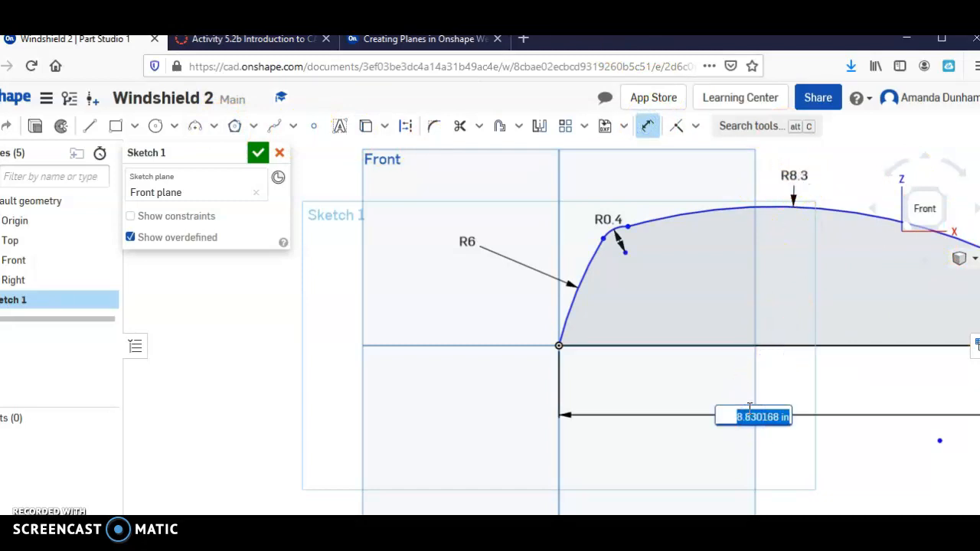
pyautogui.click(250, 43)
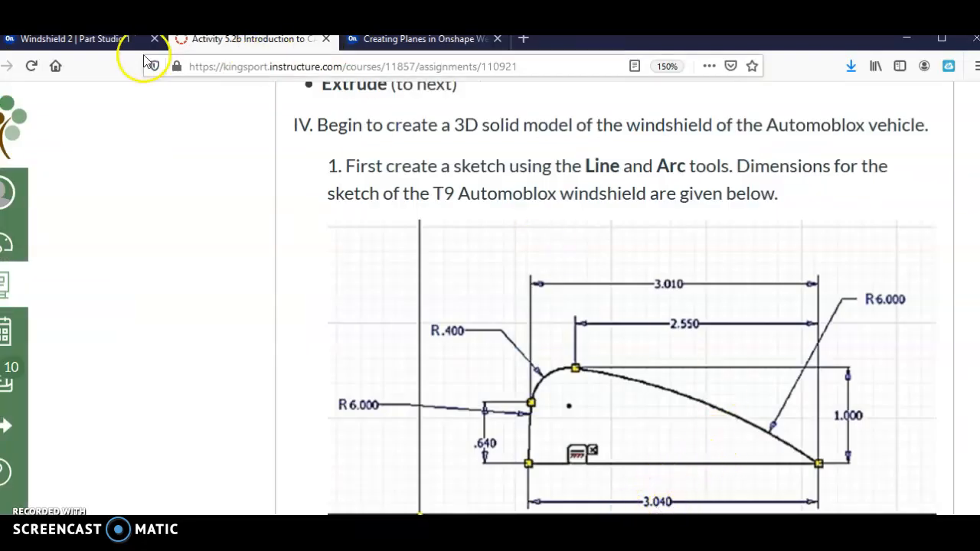
pyautogui.click(50, 42)
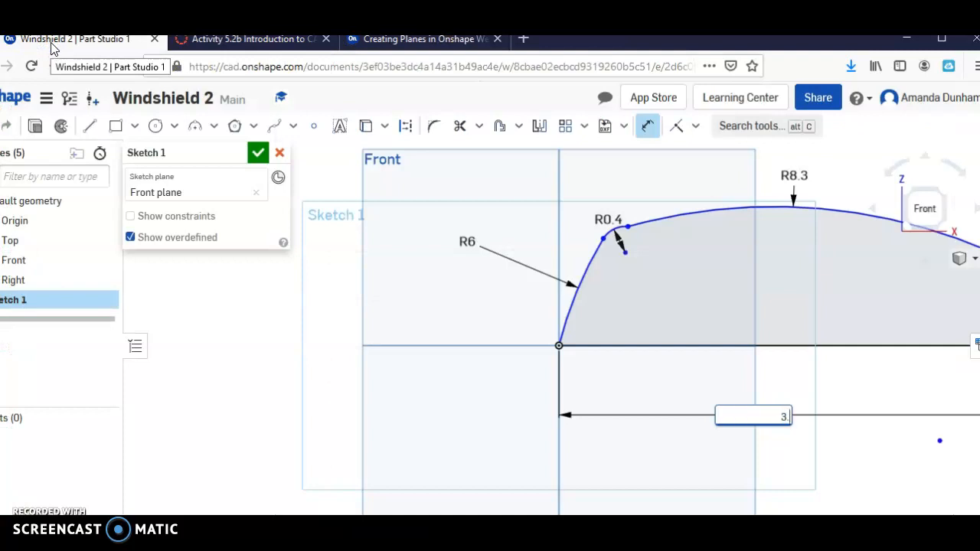
pyautogui.press('Return')
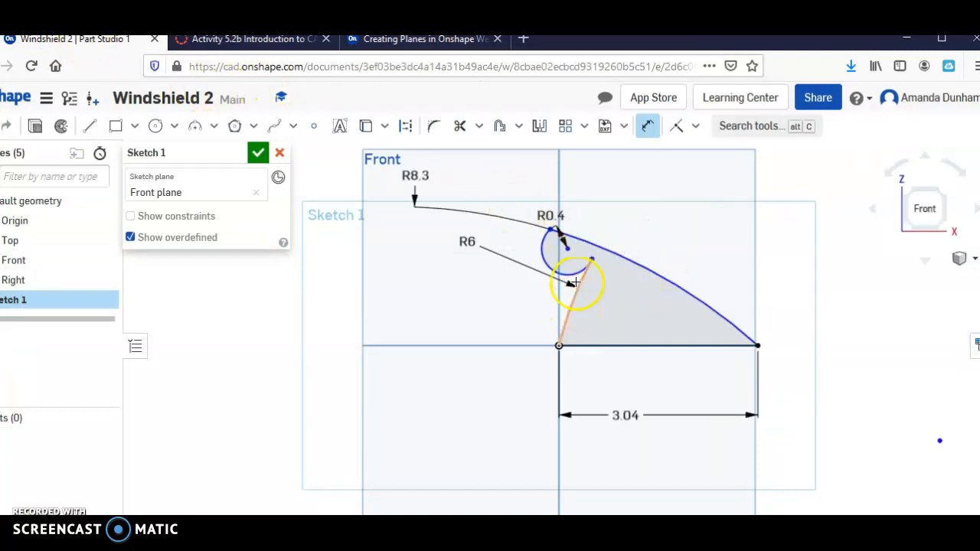
# Dimension the vertical distance from the origin to the first arc's upper endpoint as 0.64 in, per the assignment drawing
pyautogui.click(590, 261)
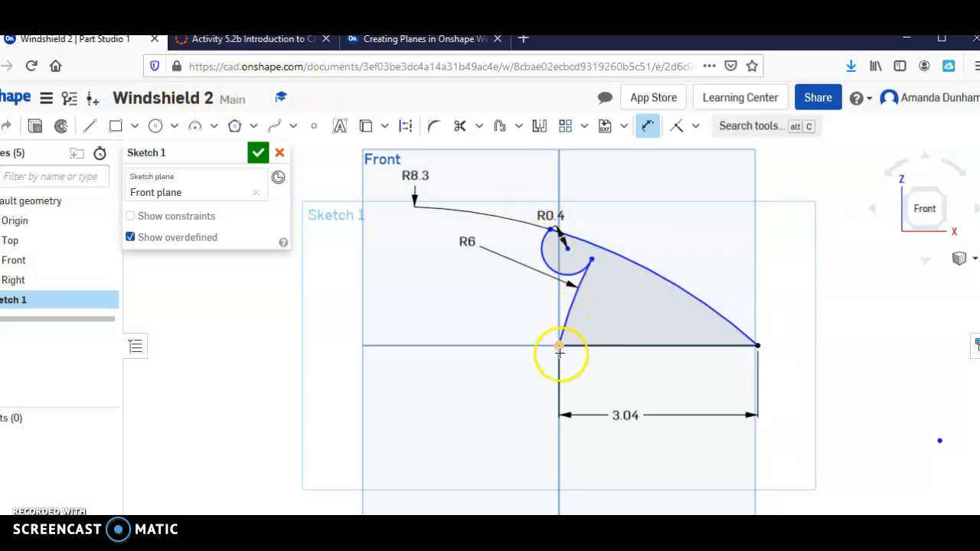
pyautogui.click(559, 345)
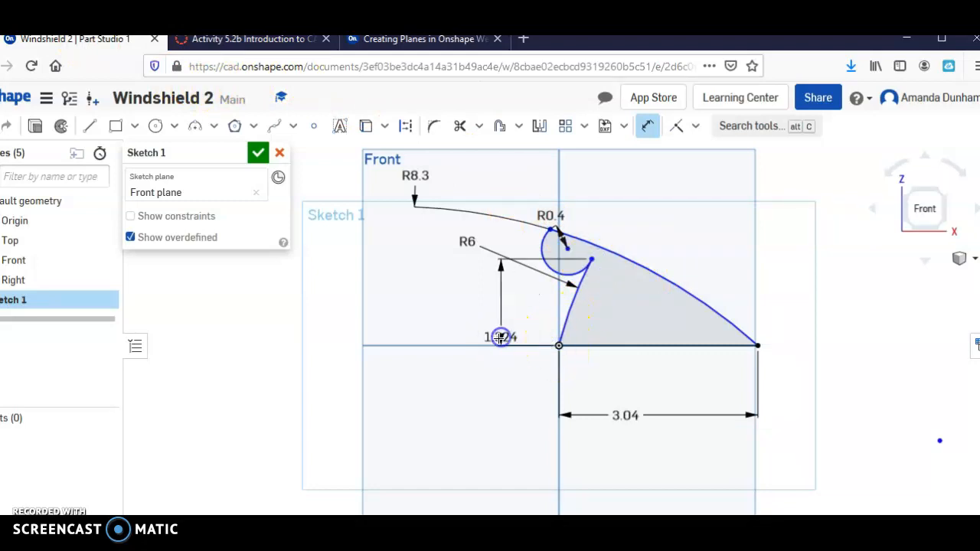
pyautogui.click(500, 338)
pyautogui.click(233, 39)
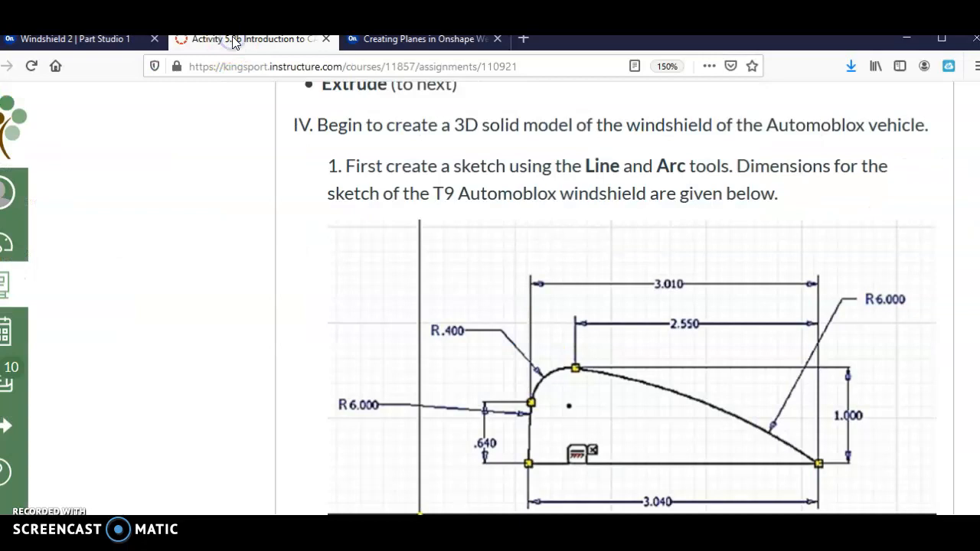
pyautogui.click(118, 42)
pyautogui.write('.64')
pyautogui.press('Return')
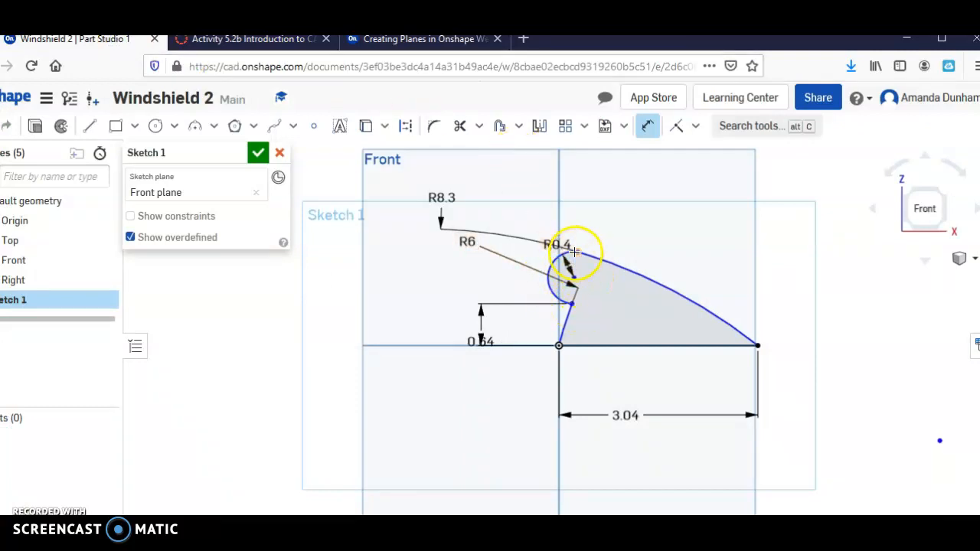
# Dimension the vertical height from the base line to the junction of the middle and last arcs as 1 in
pyautogui.click(619, 346)
pyautogui.click(803, 342)
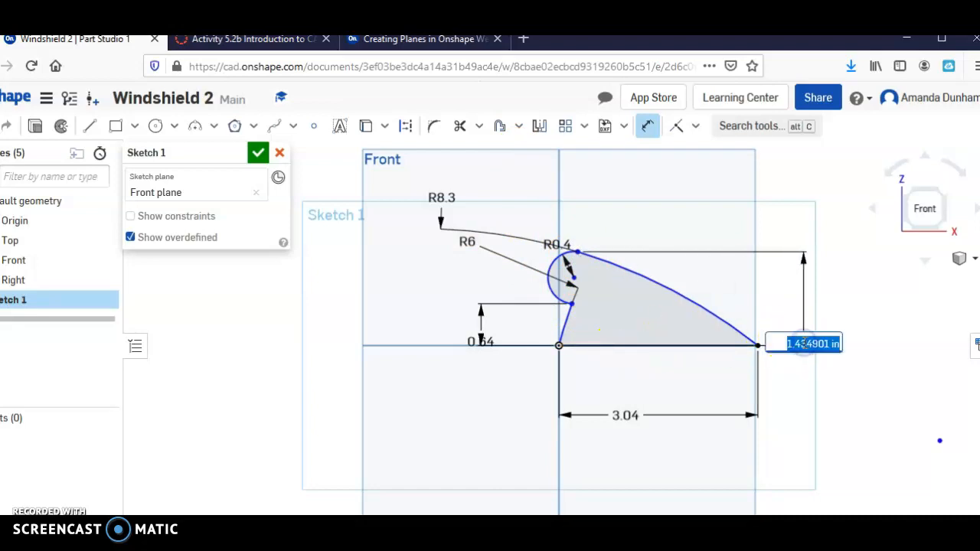
pyautogui.write('1')
pyautogui.press('Return')
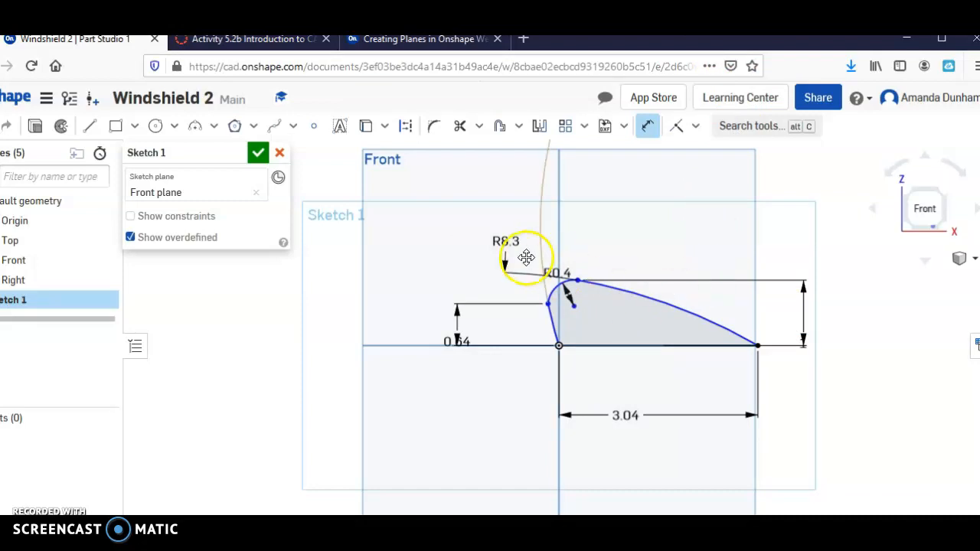
# Set the last arc's radius dimension to 6 in
pyautogui.doubleClick(508, 239)
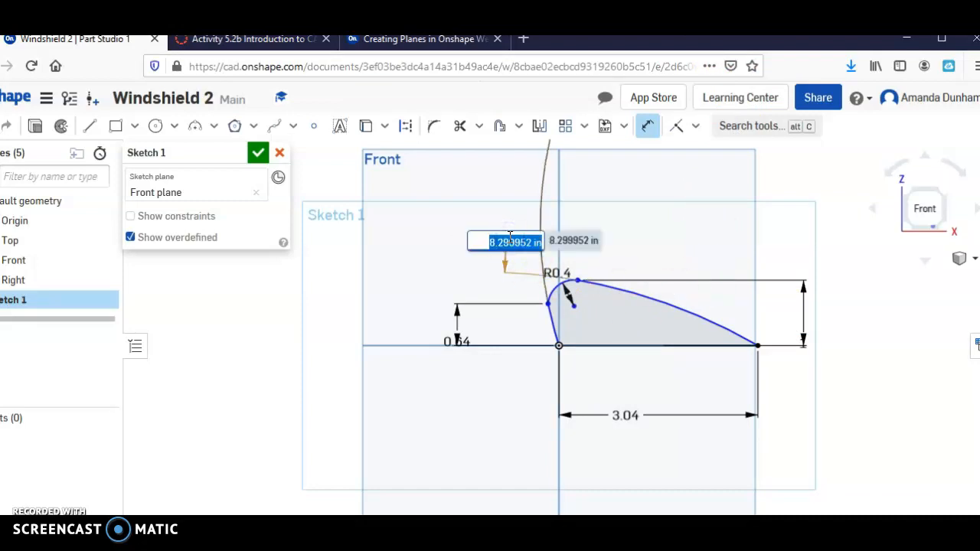
pyautogui.write('6')
pyautogui.press('Return')
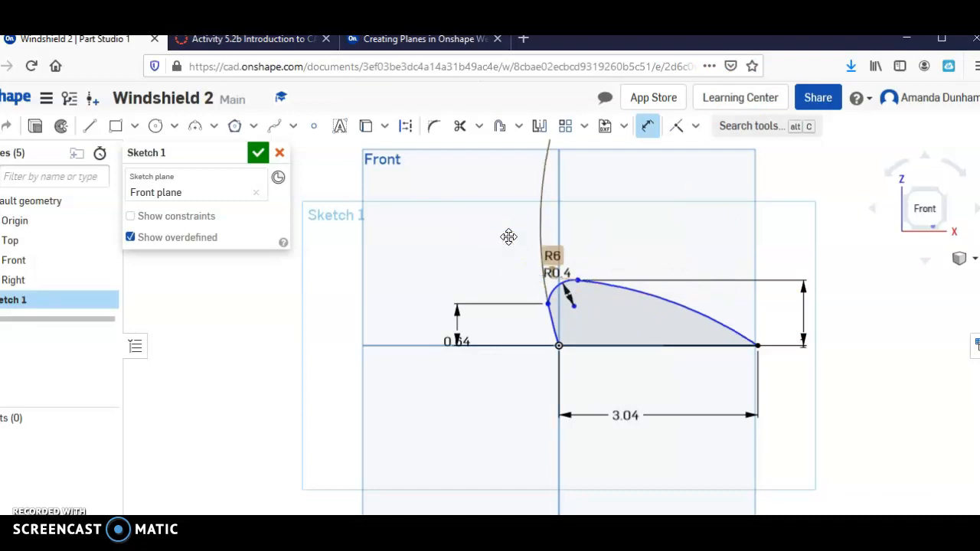
# Dimension the horizontal distance from the first arc's upper endpoint to the base line's far end as 3.01 in, per the assignment drawing
pyautogui.scroll(4, 727, 352)
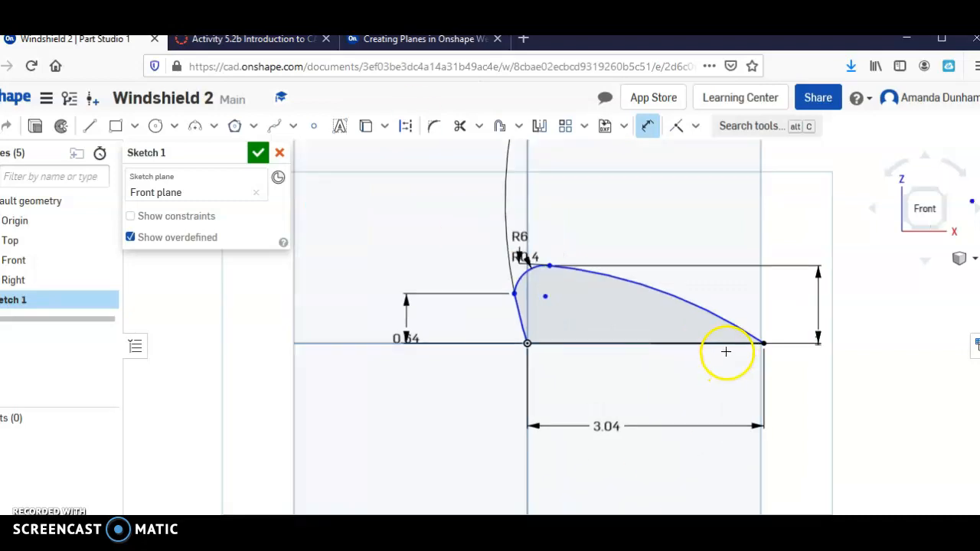
pyautogui.scroll(-4, 726, 356)
pyautogui.scroll(3, 725, 357)
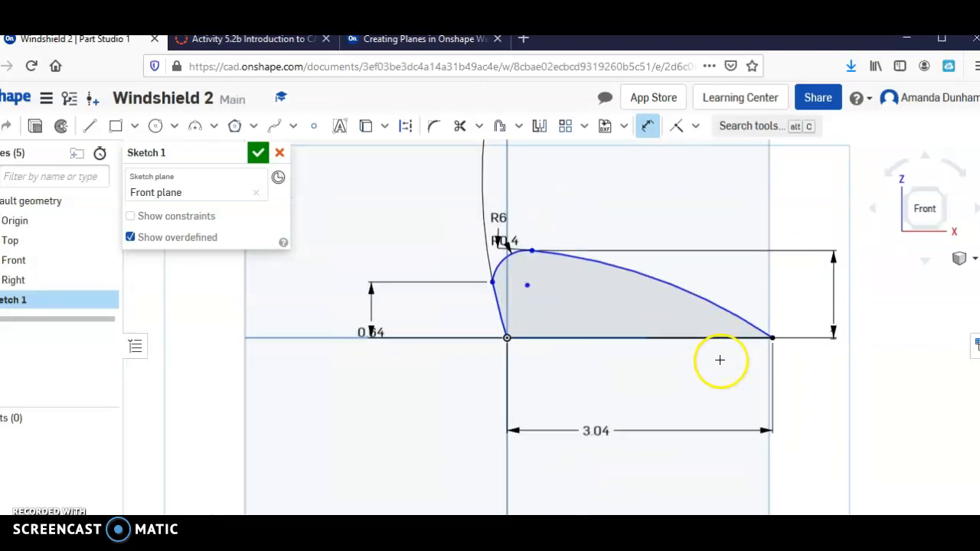
pyautogui.click(492, 281)
pyautogui.click(775, 339)
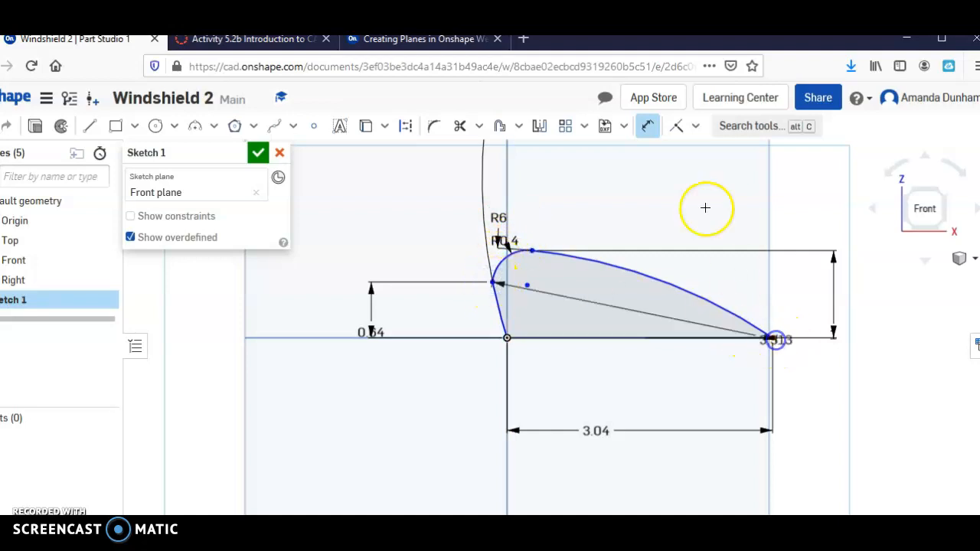
pyautogui.click(678, 155)
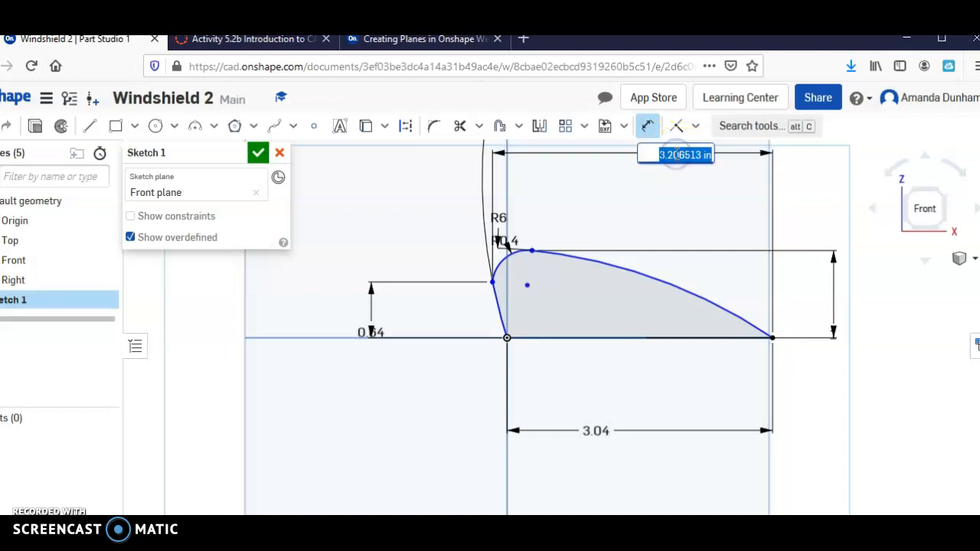
pyautogui.click(304, 42)
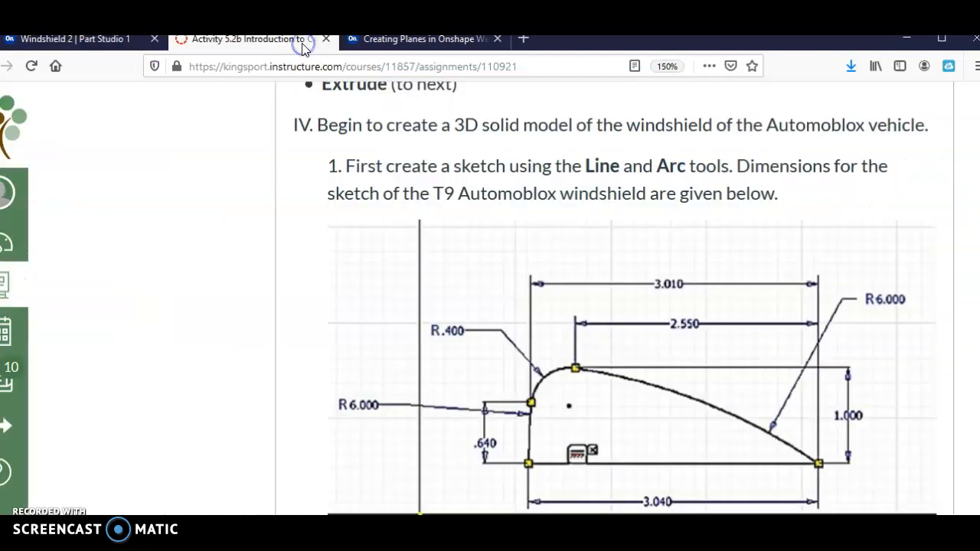
pyautogui.click(128, 43)
pyautogui.write('3')
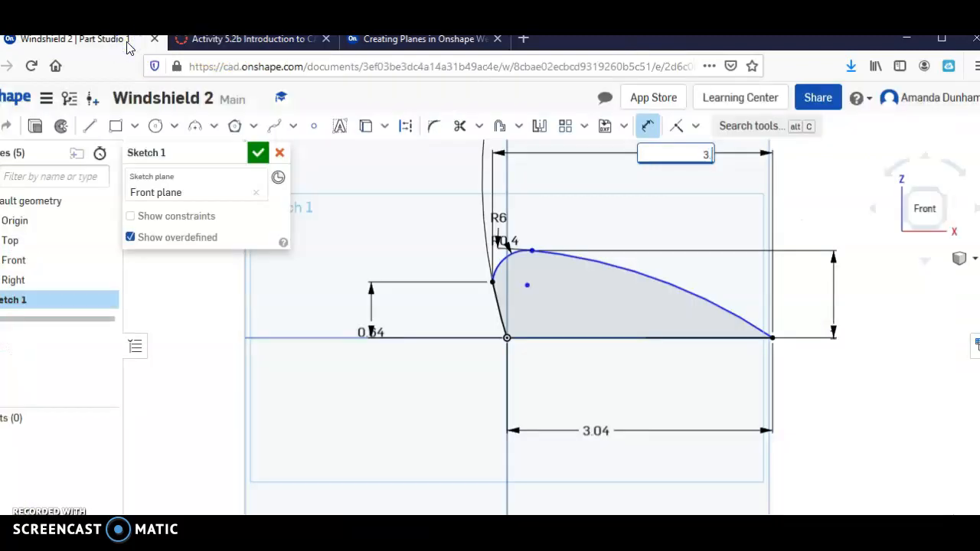
pyautogui.write('.01')
pyautogui.press('Return')
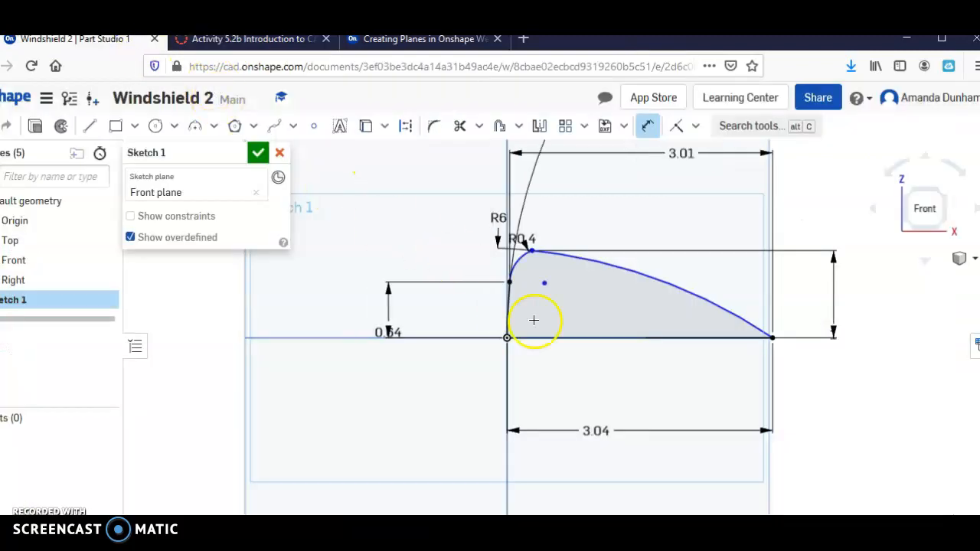
# Dimension the horizontal distance from the junction of the middle and last arcs to the base line's far end as 2.55 in
pyautogui.click(536, 251)
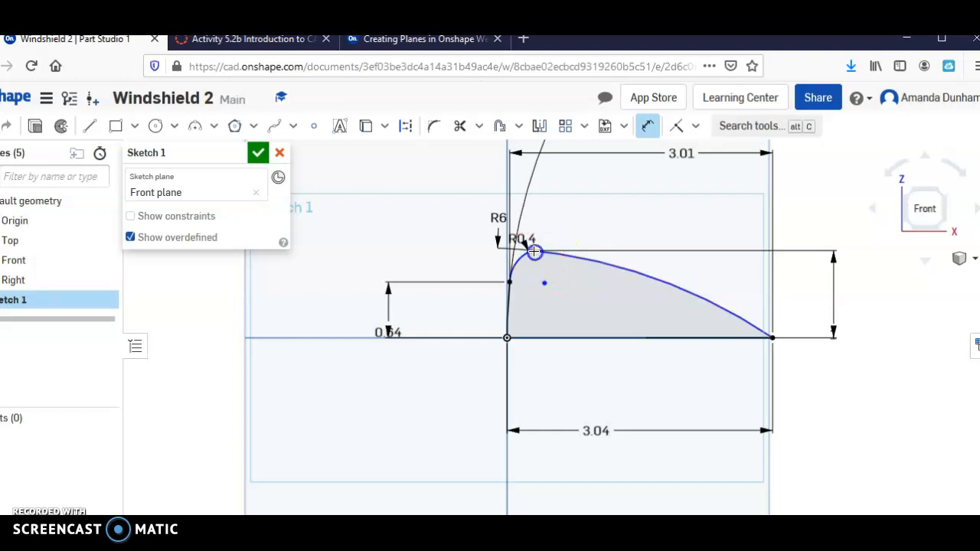
pyautogui.click(769, 334)
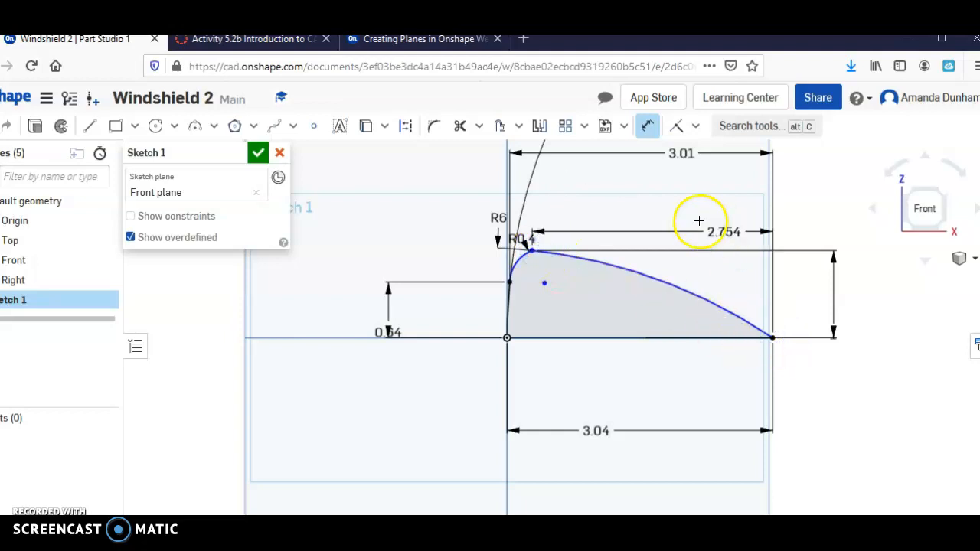
pyautogui.click(648, 214)
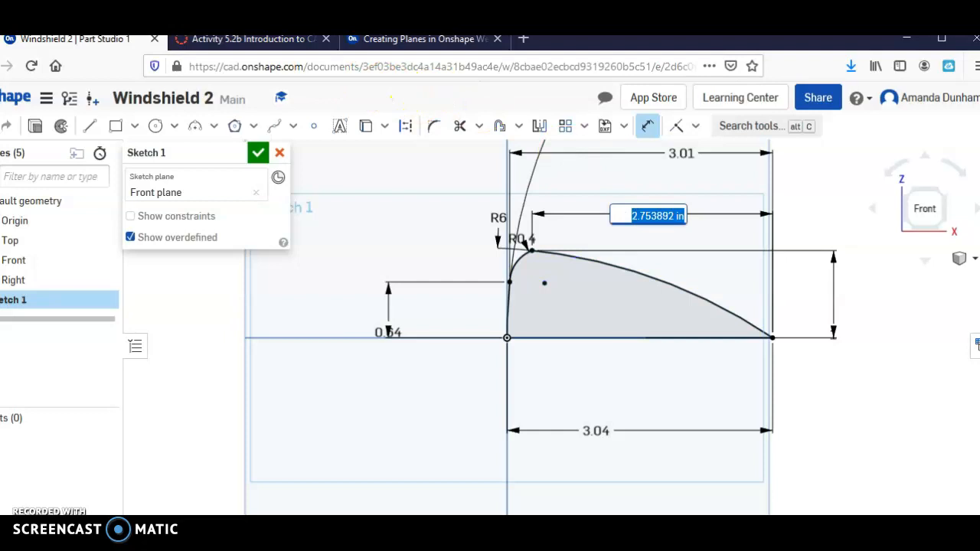
pyautogui.hotkey('ctrl', 'Tab')
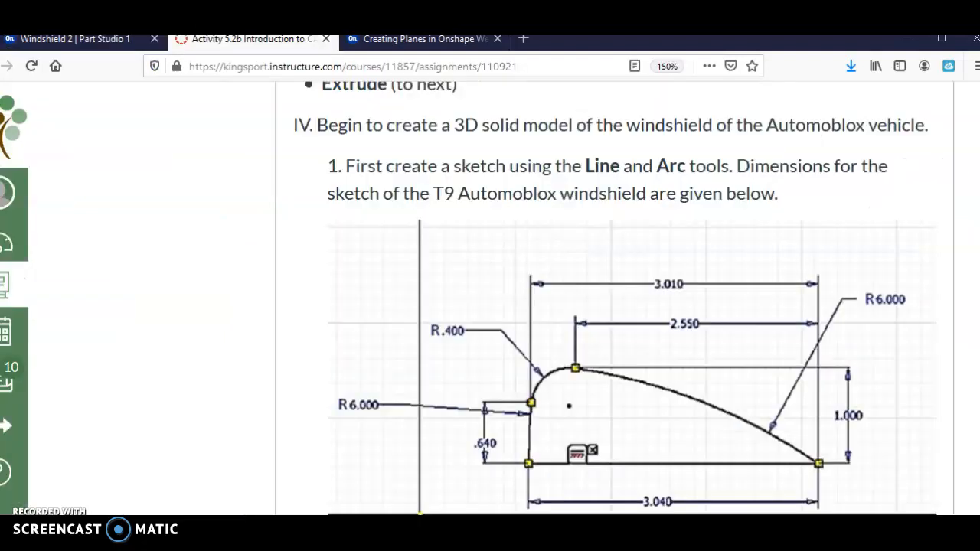
pyautogui.click(82, 39)
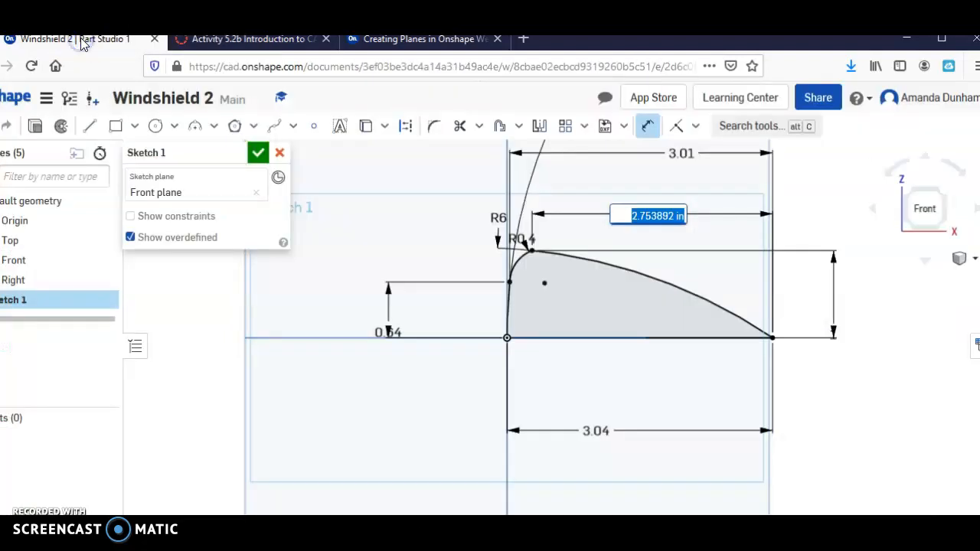
pyautogui.write('2.55')
pyautogui.press('Return')
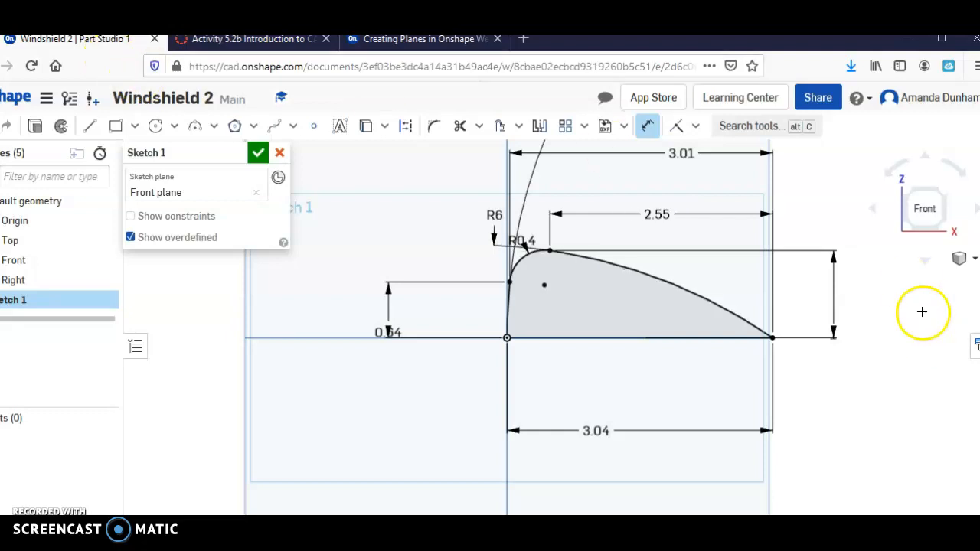
pyautogui.scroll(5, 772, 355)
pyautogui.scroll(-4, 773, 355)
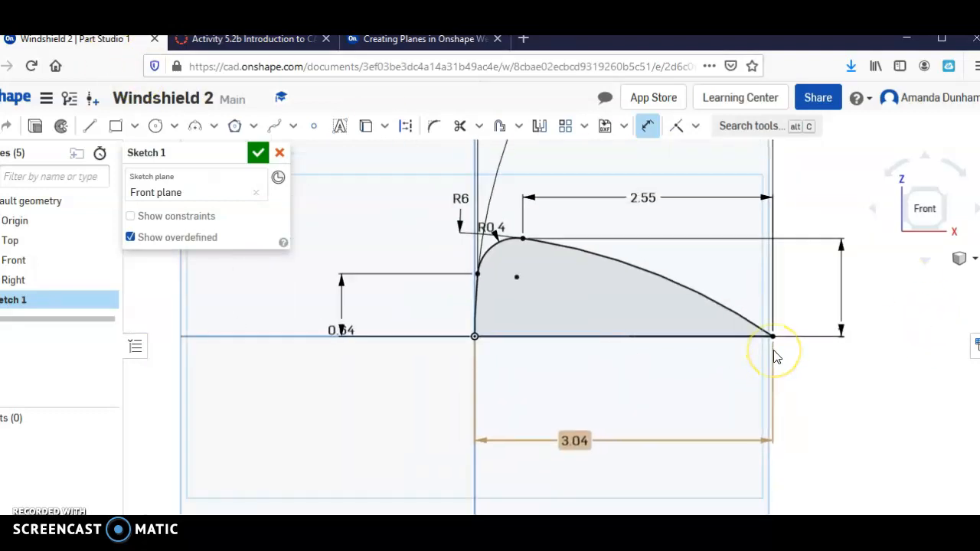
pyautogui.scroll(-1, 773, 355)
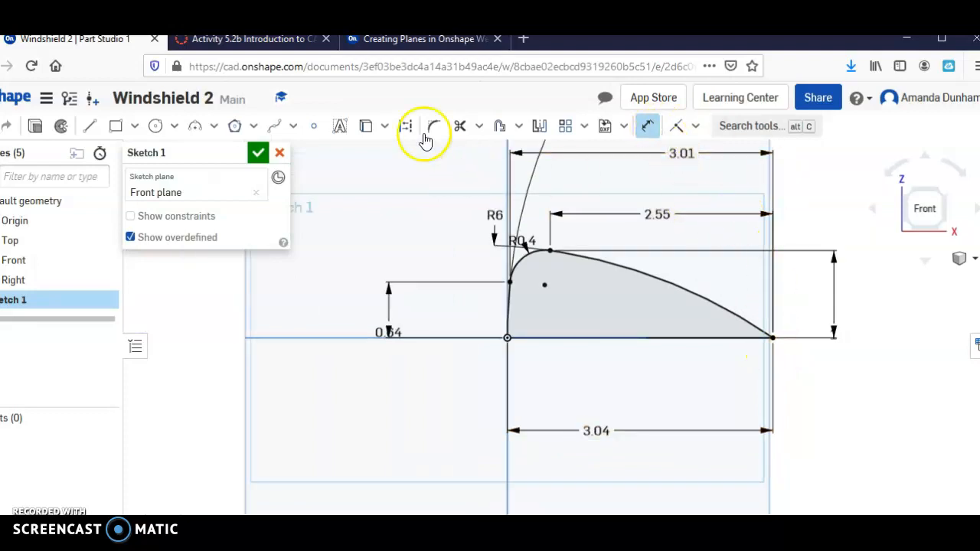
# Delete the 2.55 in horizontal and 1 in vertical dimensions from the sketch, as marked on the assignment drawing
pyautogui.click(255, 39)
pyautogui.scroll(-3, 438, 256)
pyautogui.scroll(-5, 437, 252)
pyautogui.scroll(3, 438, 253)
pyautogui.scroll(1, 437, 252)
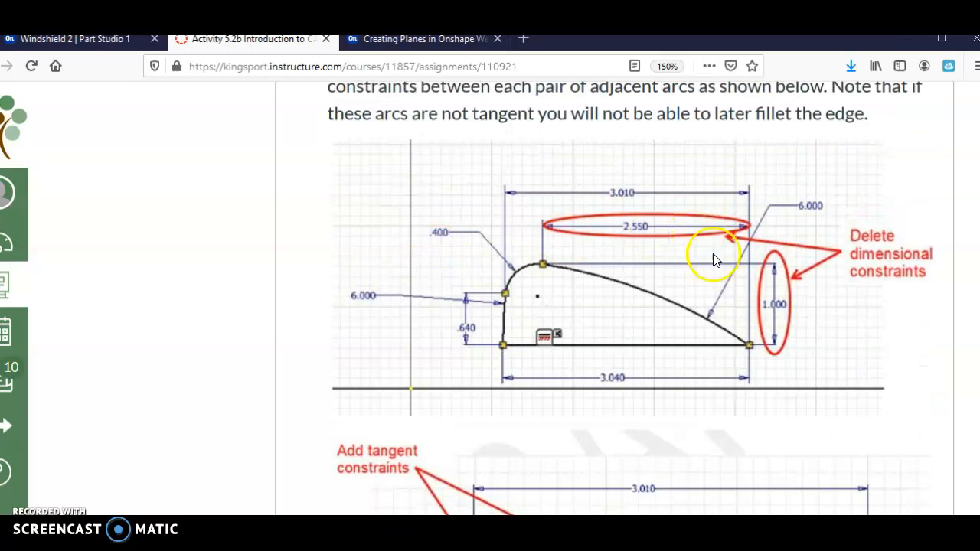
pyautogui.click(127, 43)
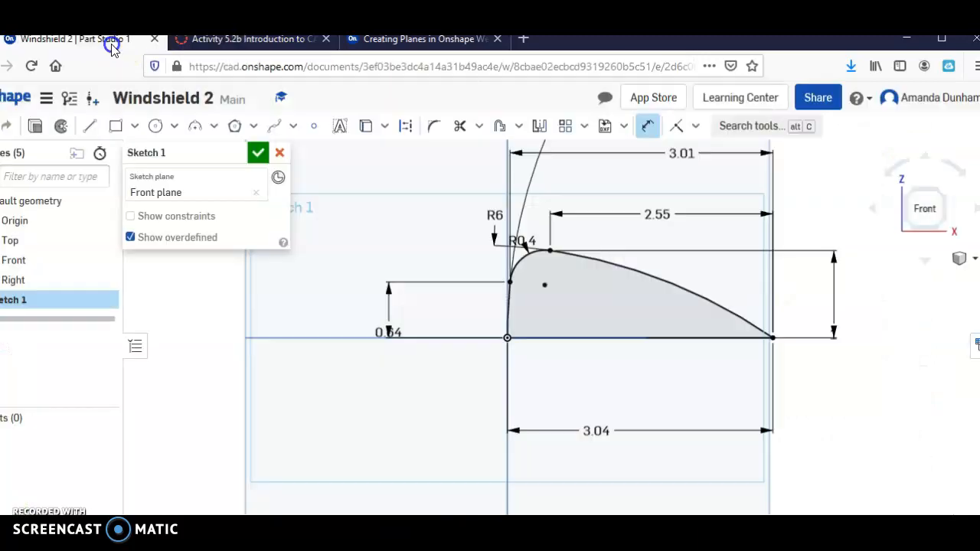
pyautogui.rightClick(684, 221)
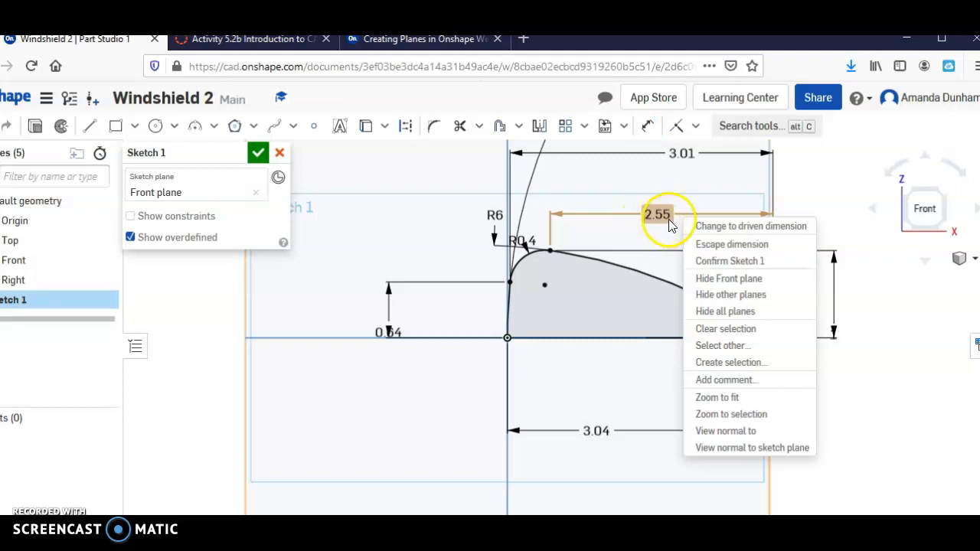
pyautogui.click(664, 215)
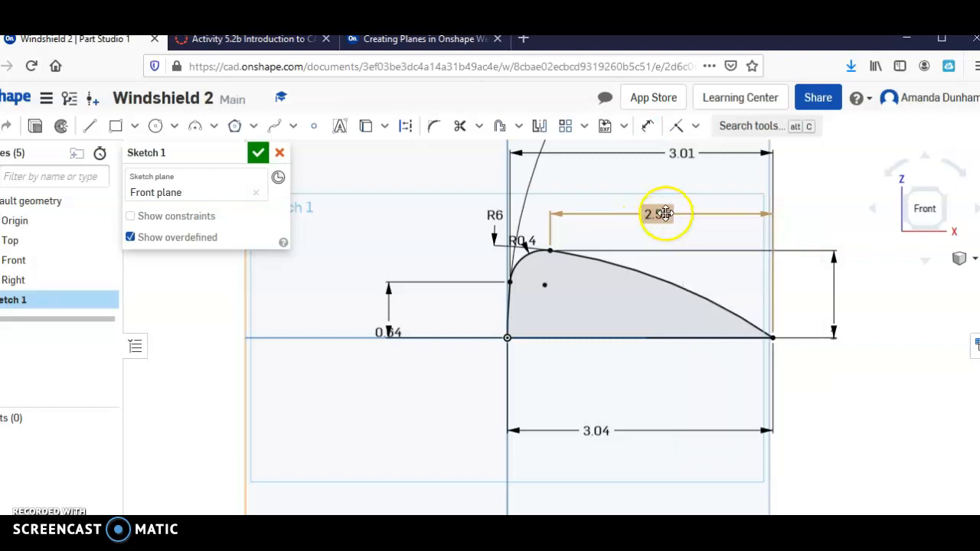
pyautogui.rightClick(664, 218)
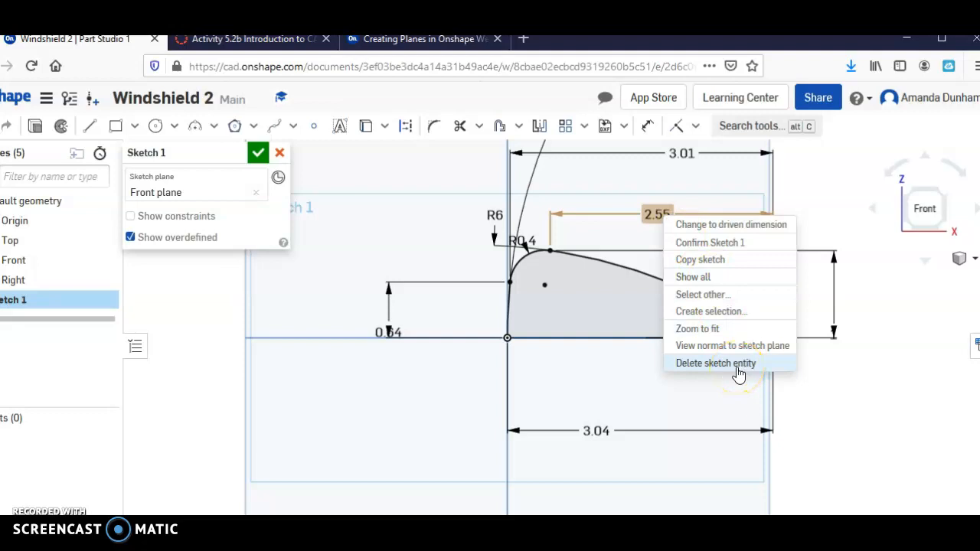
pyautogui.click(716, 363)
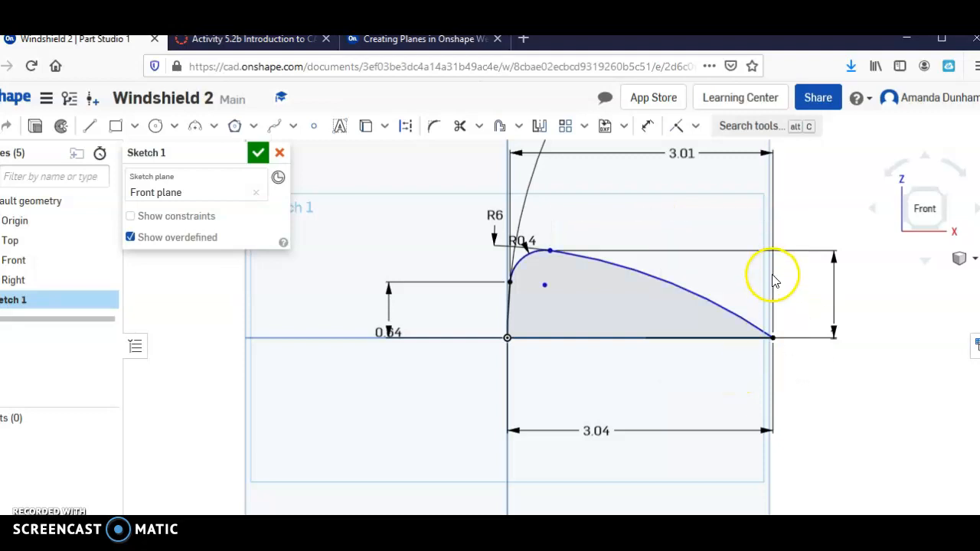
pyautogui.rightClick(834, 265)
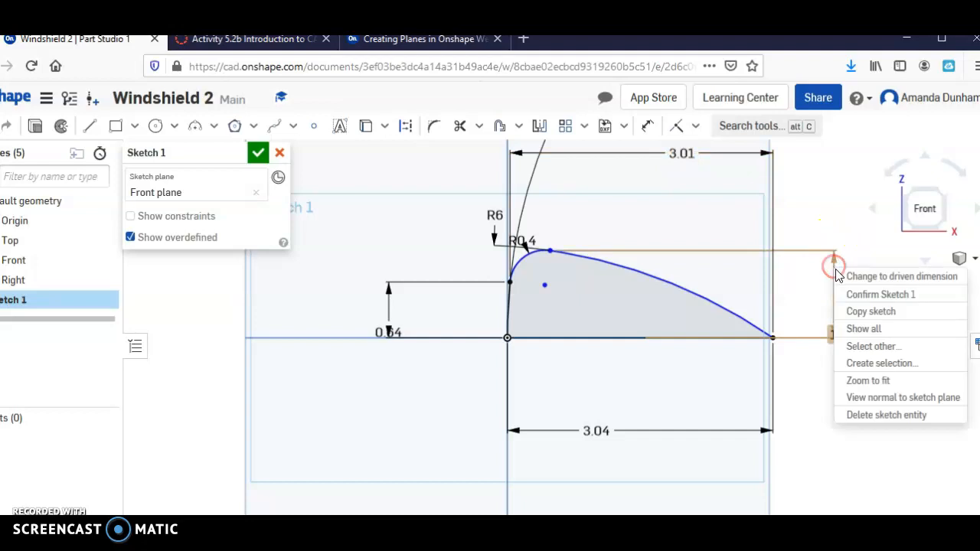
pyautogui.click(898, 414)
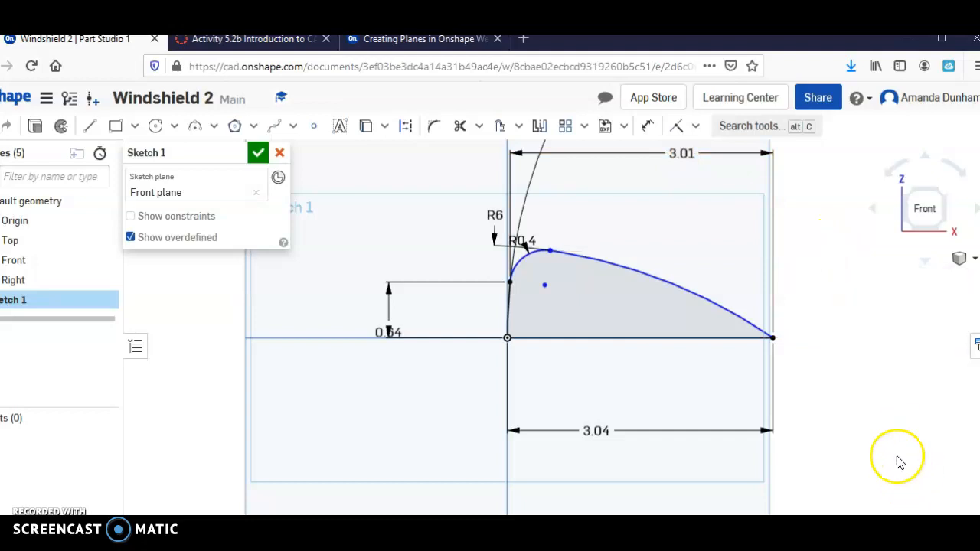
# Add tangent constraints between each pair of adjacent arcs, per the assignment drawing, and finish the sketch
pyautogui.click(260, 40)
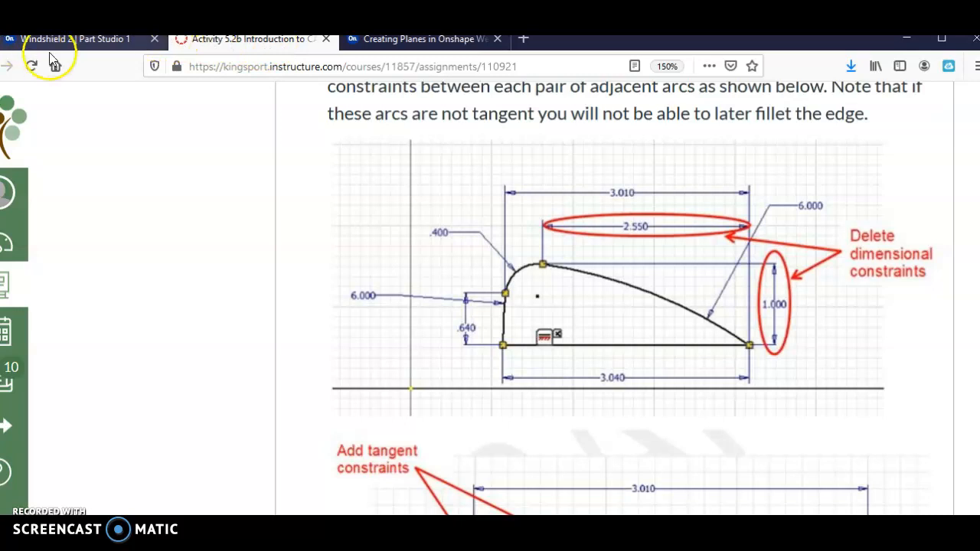
pyautogui.click(66, 42)
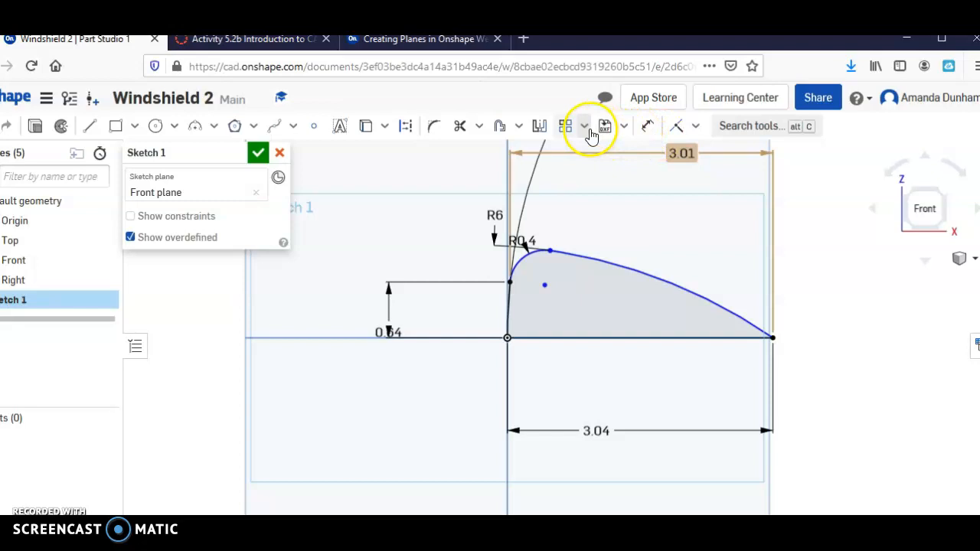
pyautogui.click(697, 129)
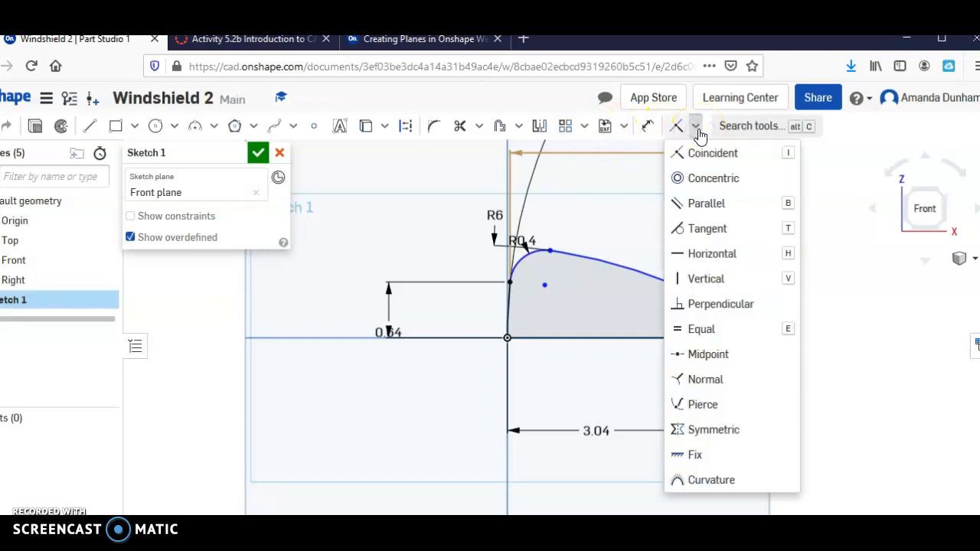
pyautogui.click(720, 227)
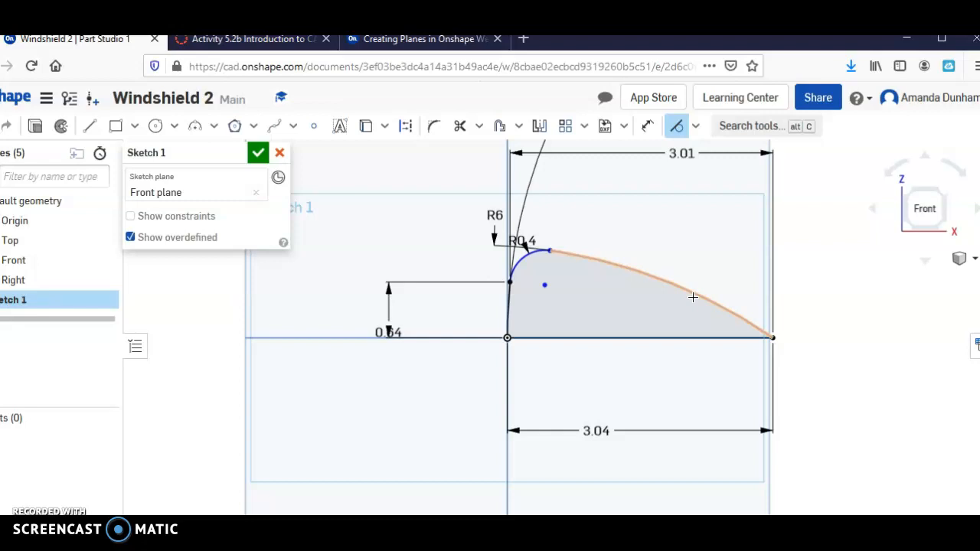
pyautogui.click(590, 258)
pyautogui.press('Escape')
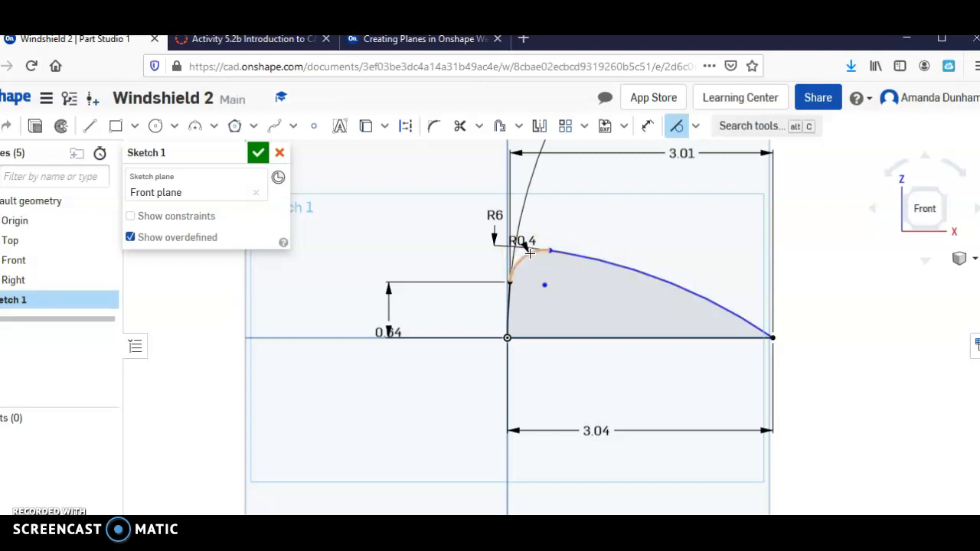
pyautogui.click(507, 299)
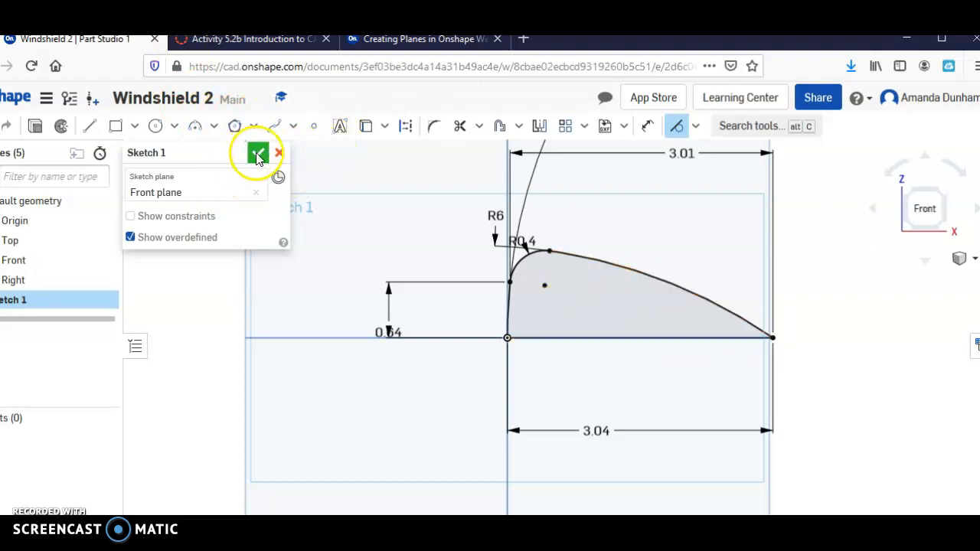
pyautogui.click(258, 155)
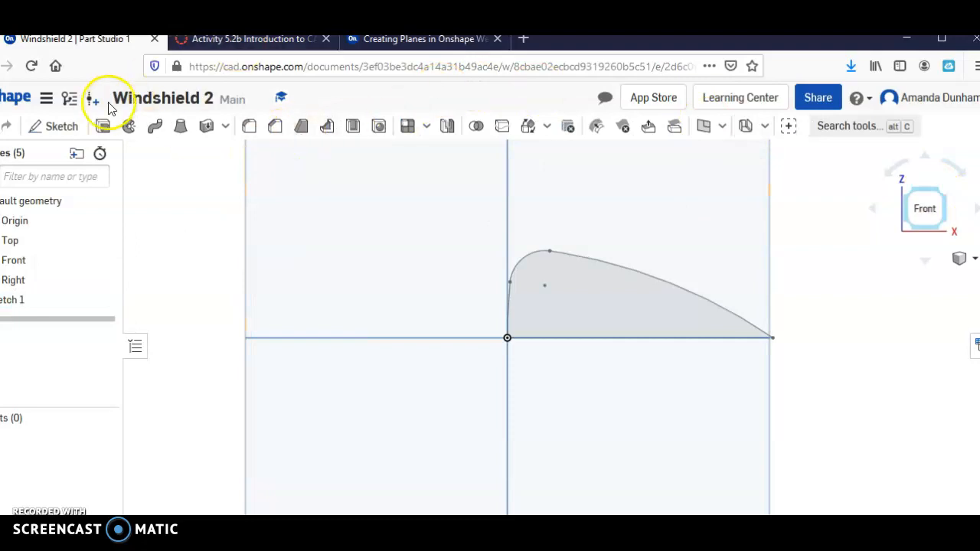
# Extrude the windshield profile as a new solid to the 2.55 in blind depth given in the assignment
pyautogui.click(100, 127)
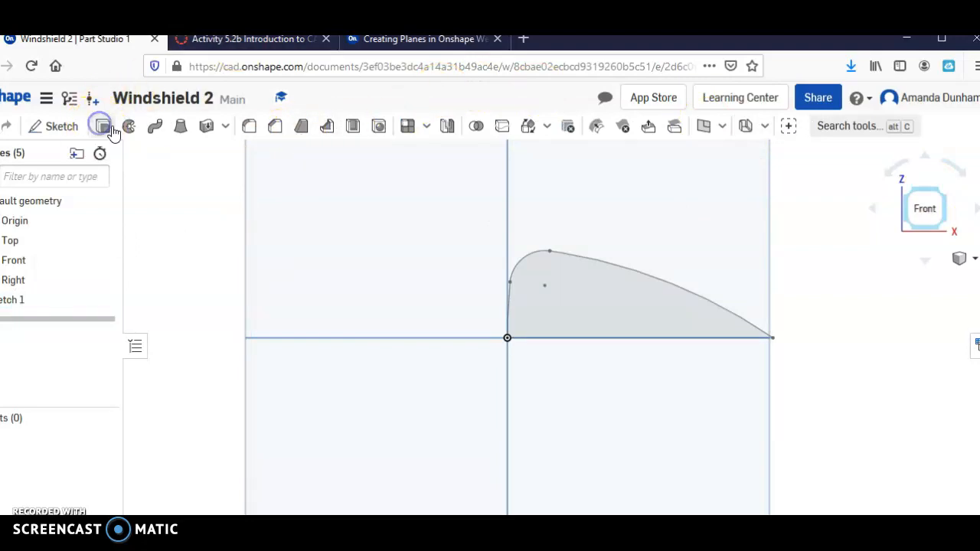
pyautogui.click(675, 305)
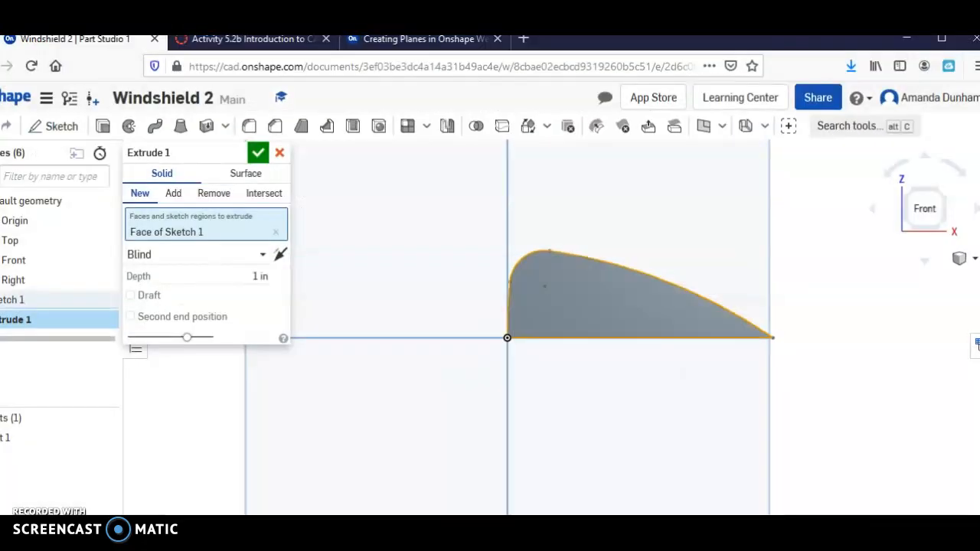
pyautogui.click(201, 37)
pyautogui.scroll(-6, 510, 225)
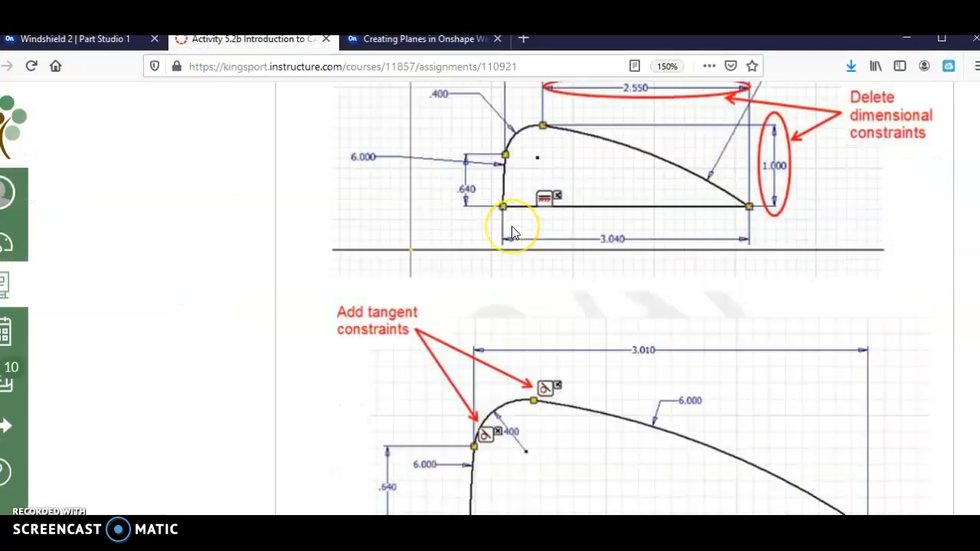
pyautogui.scroll(3, 512, 232)
pyautogui.scroll(-9, 513, 238)
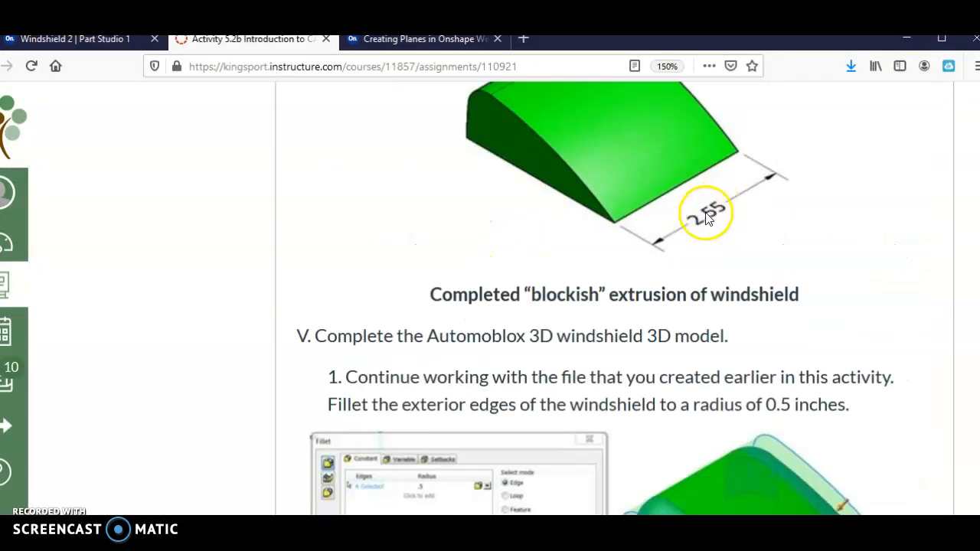
pyautogui.click(76, 38)
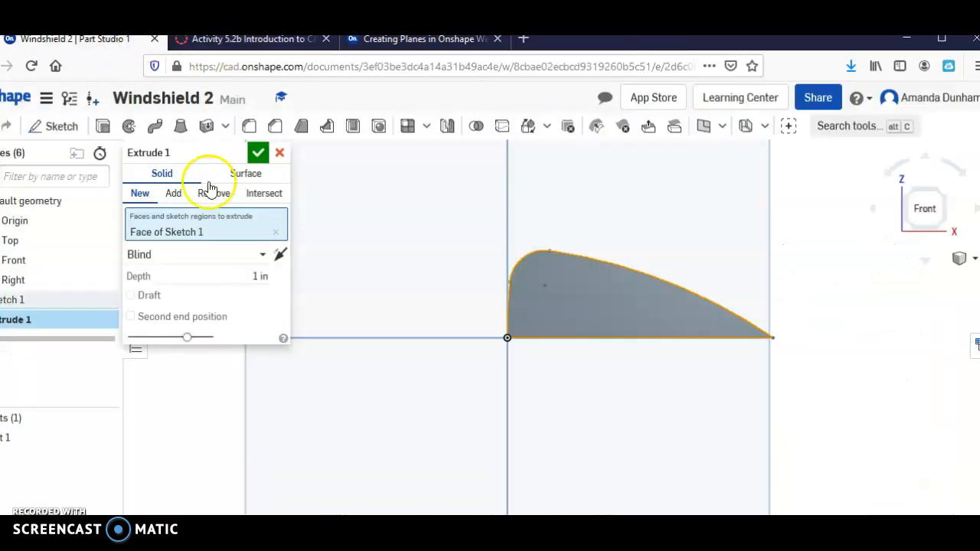
pyautogui.click(261, 274)
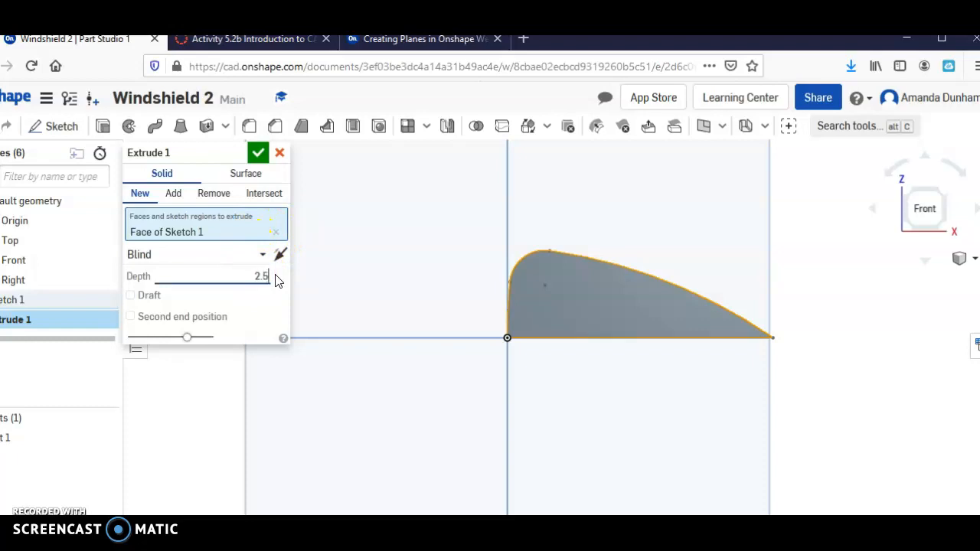
pyautogui.click(258, 152)
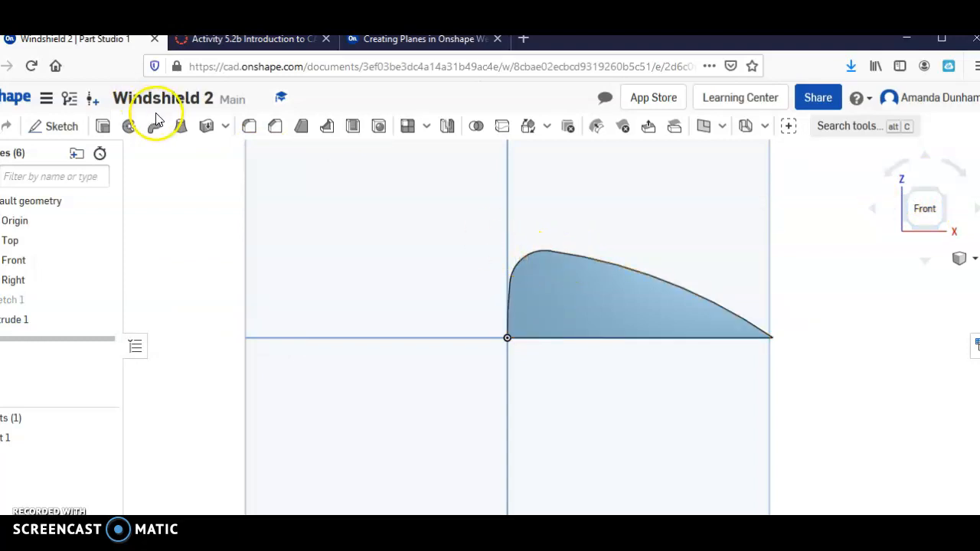
# Start a circular fillet with tangent propagation on the two curved side edges of the windshield's sloping surface
pyautogui.click(256, 125)
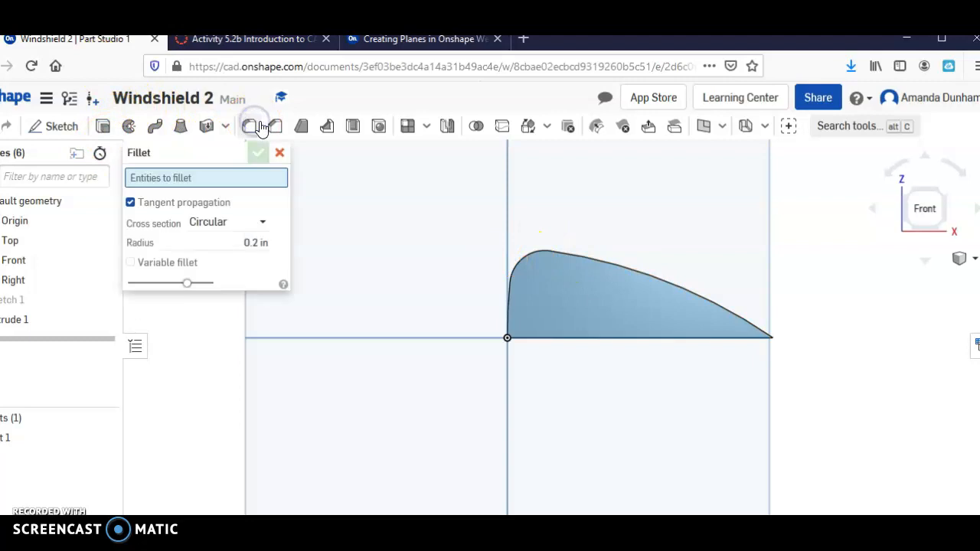
pyautogui.click(556, 254)
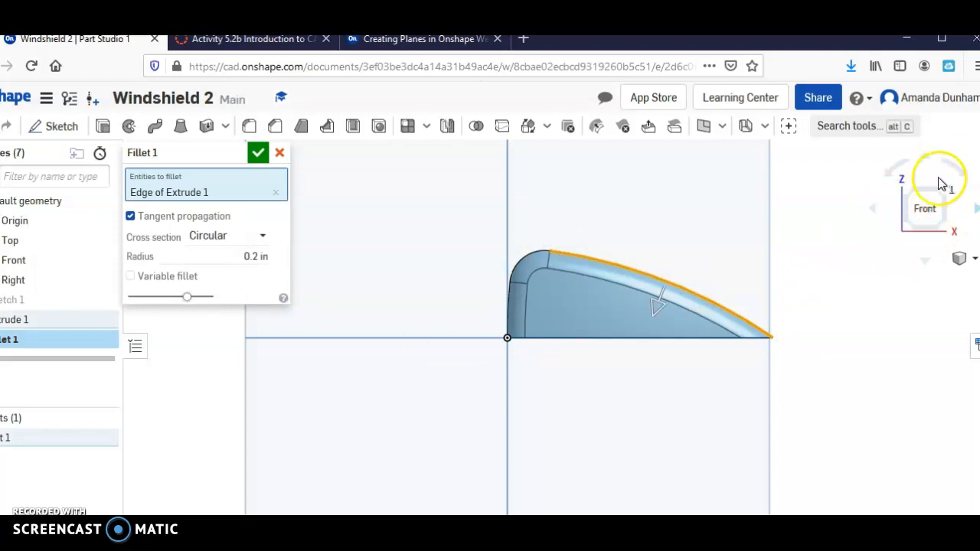
pyautogui.click(870, 210)
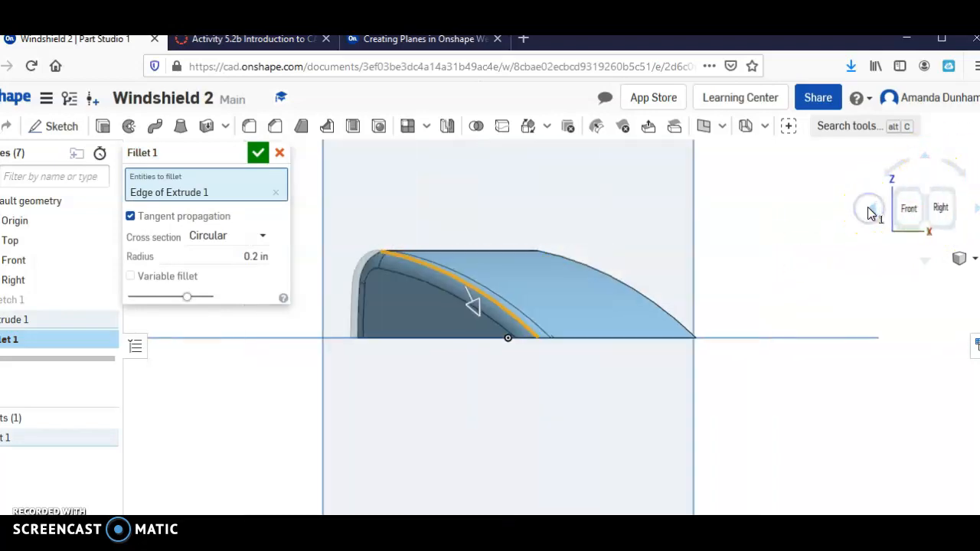
pyautogui.click(628, 282)
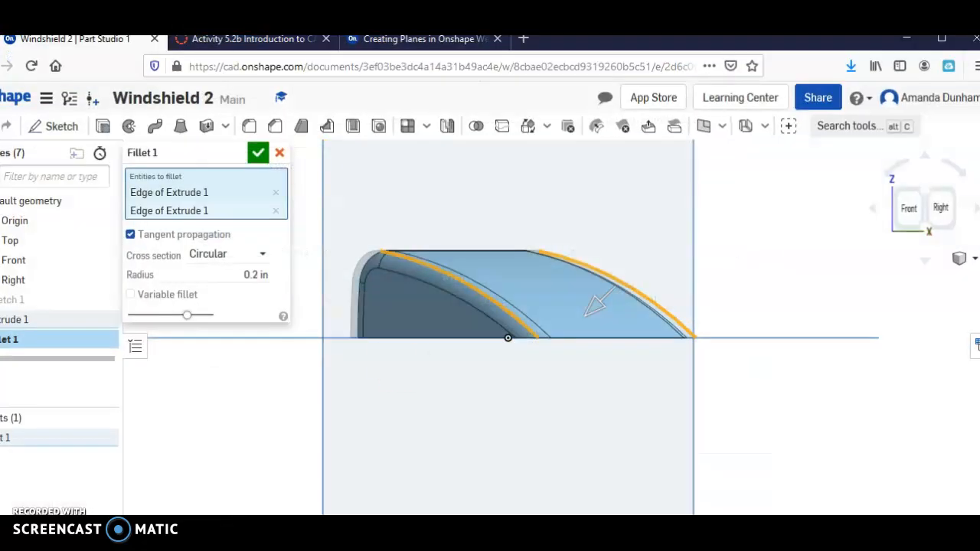
# Set the fillet radius to 0.5 in, as the assignment instructions specify, and apply the fillet
pyautogui.click(253, 38)
pyautogui.scroll(-8, 525, 225)
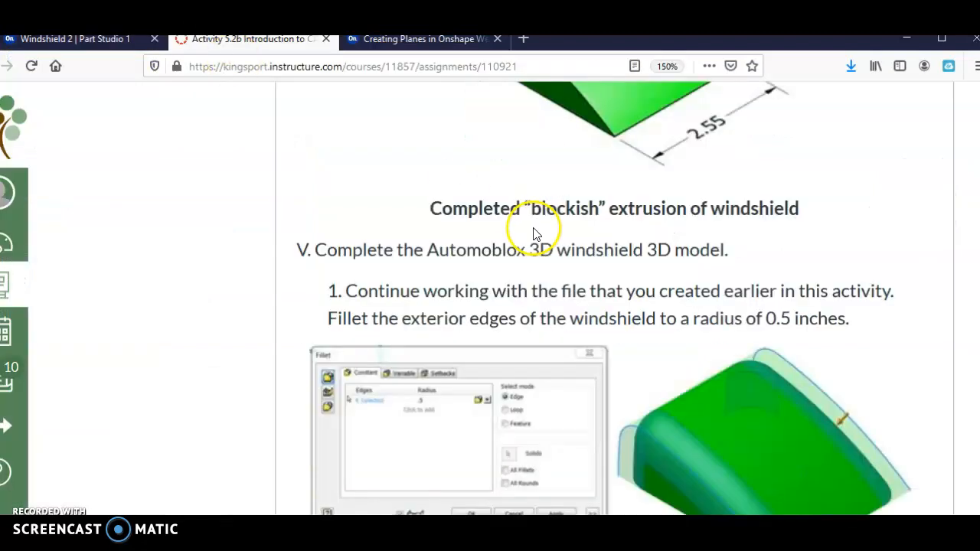
pyautogui.scroll(-5, 527, 240)
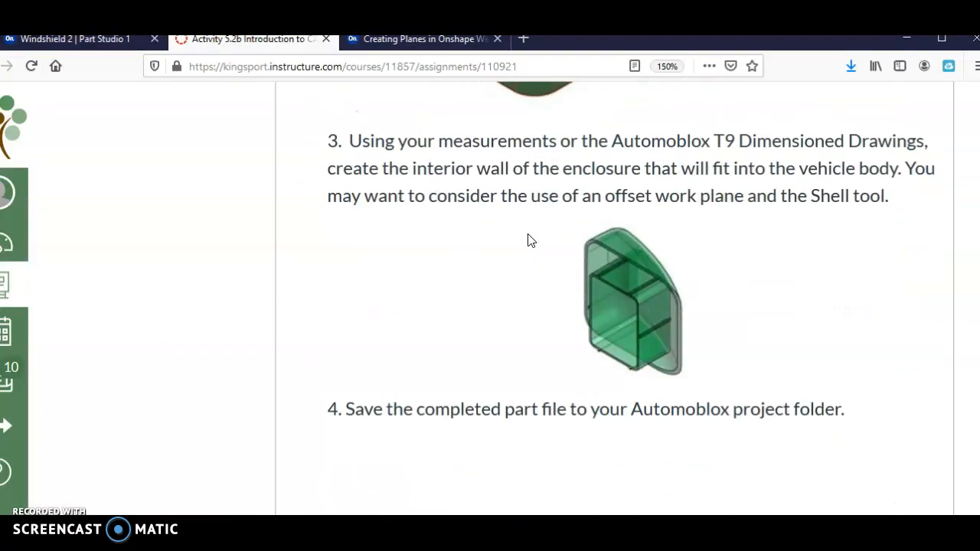
pyautogui.scroll(10, 528, 240)
pyautogui.scroll(-3, 515, 244)
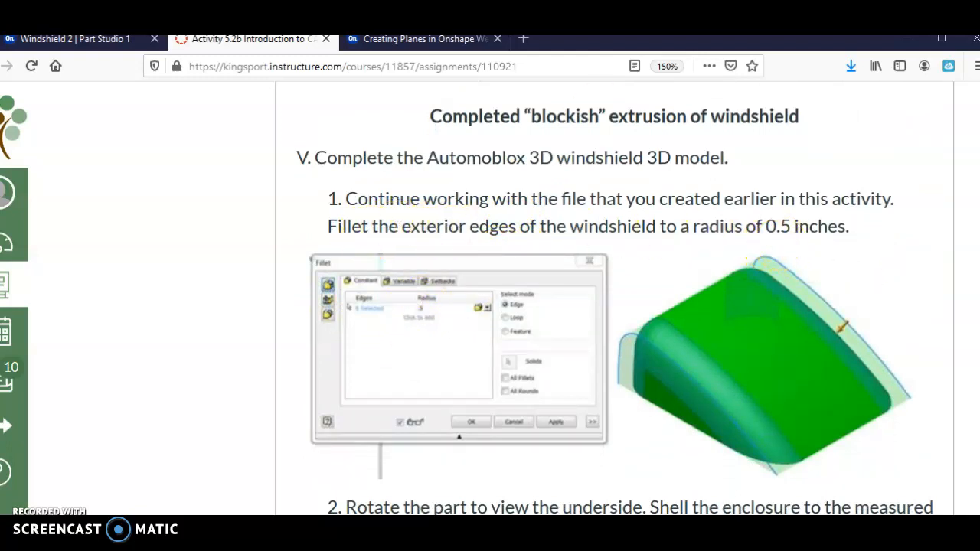
pyautogui.click(115, 40)
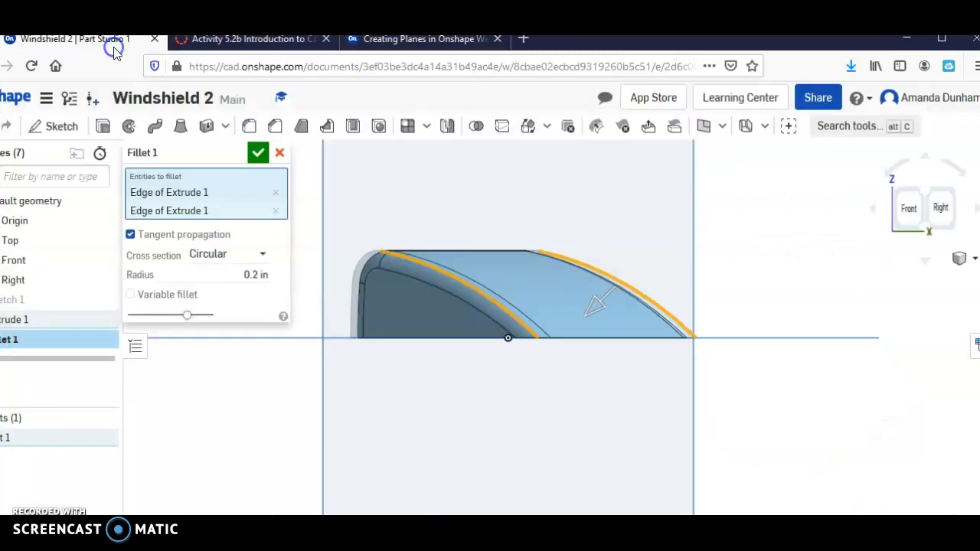
pyautogui.click(255, 275)
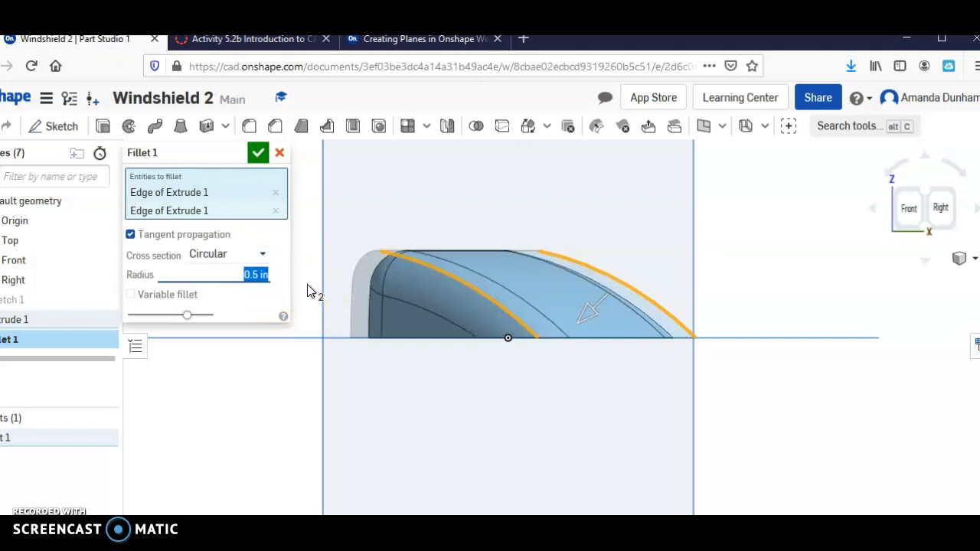
pyautogui.click(250, 155)
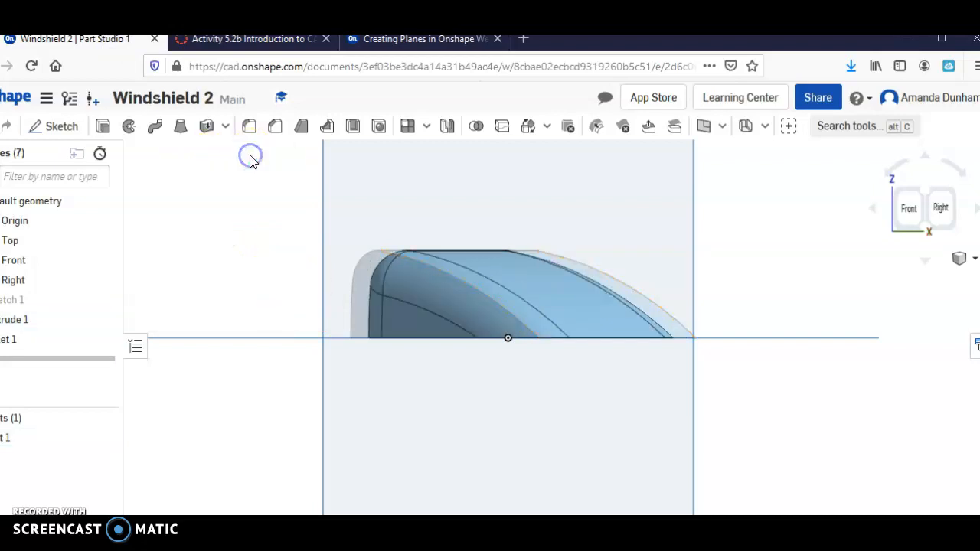
# Rotate the windshield to face its flat underside, as seen from the bottom
pyautogui.click(941, 233)
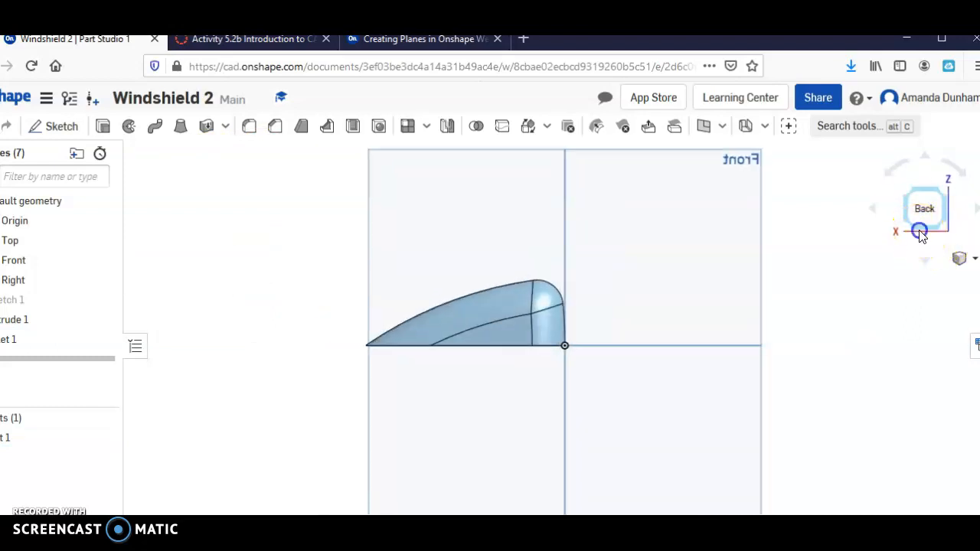
pyautogui.click(920, 231)
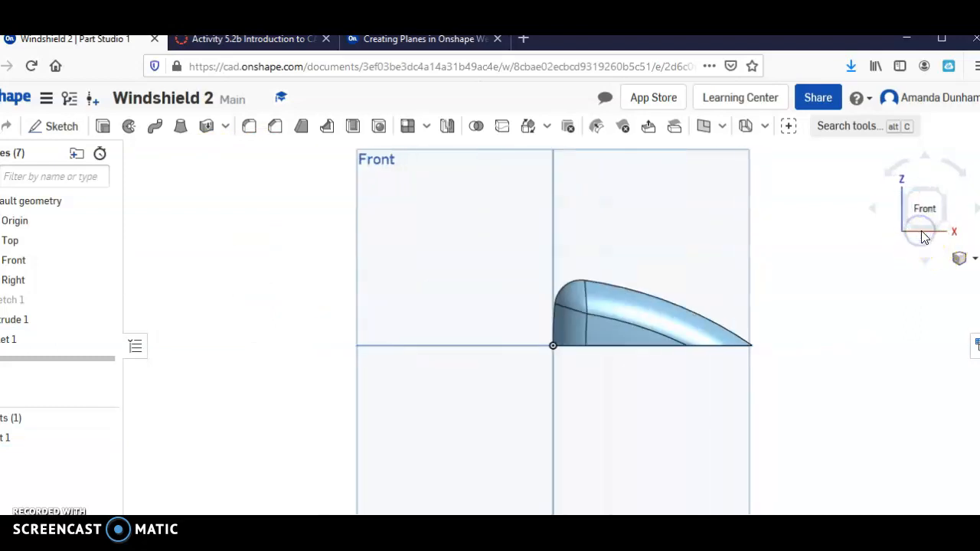
pyautogui.click(977, 213)
pyautogui.click(977, 213)
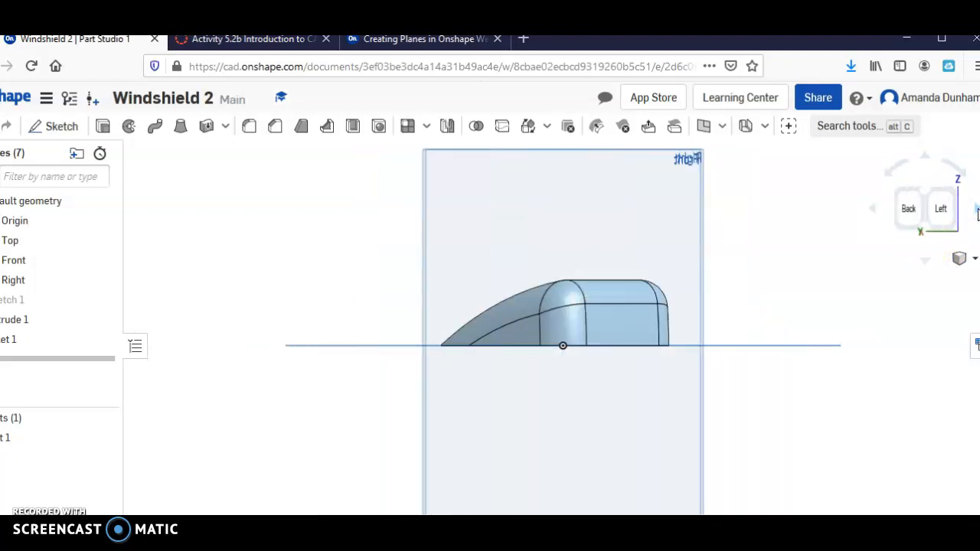
pyautogui.click(877, 213)
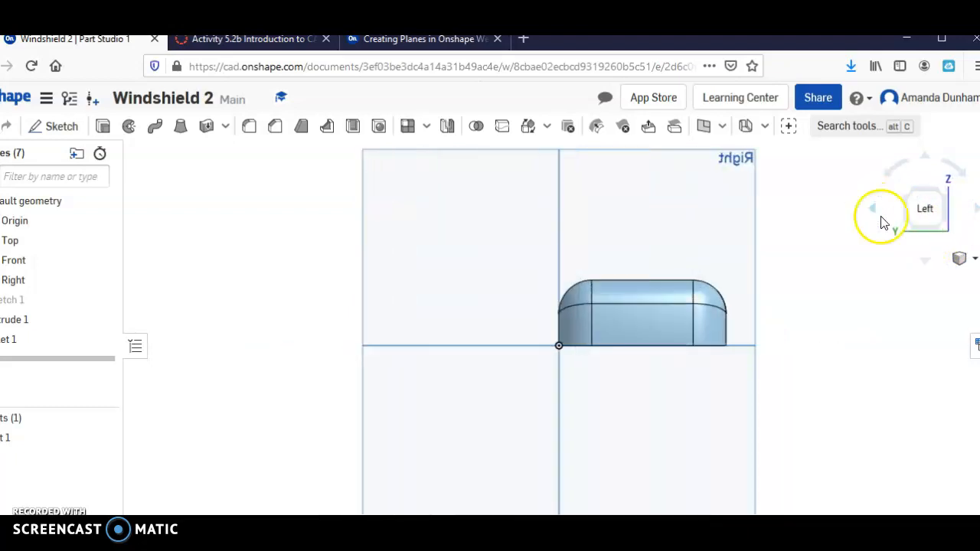
pyautogui.click(926, 228)
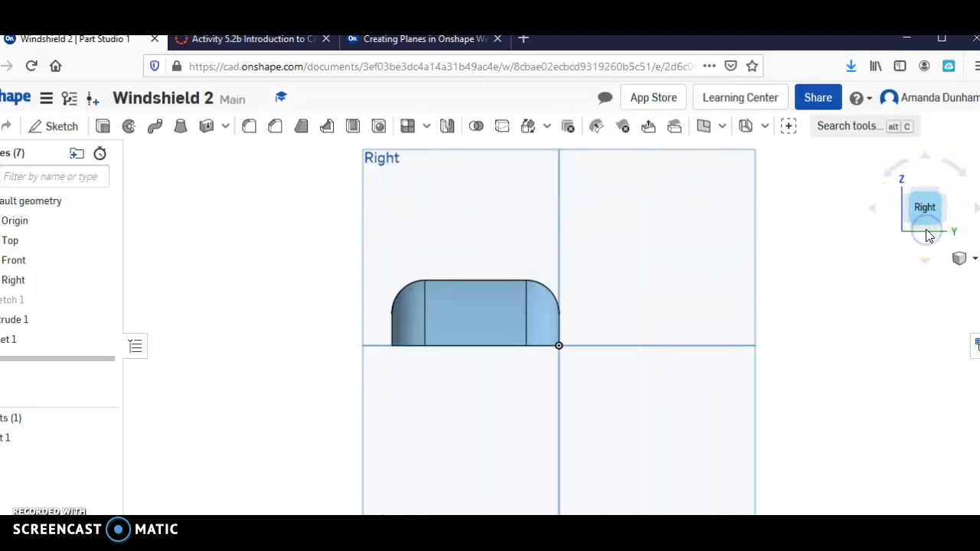
pyautogui.click(924, 263)
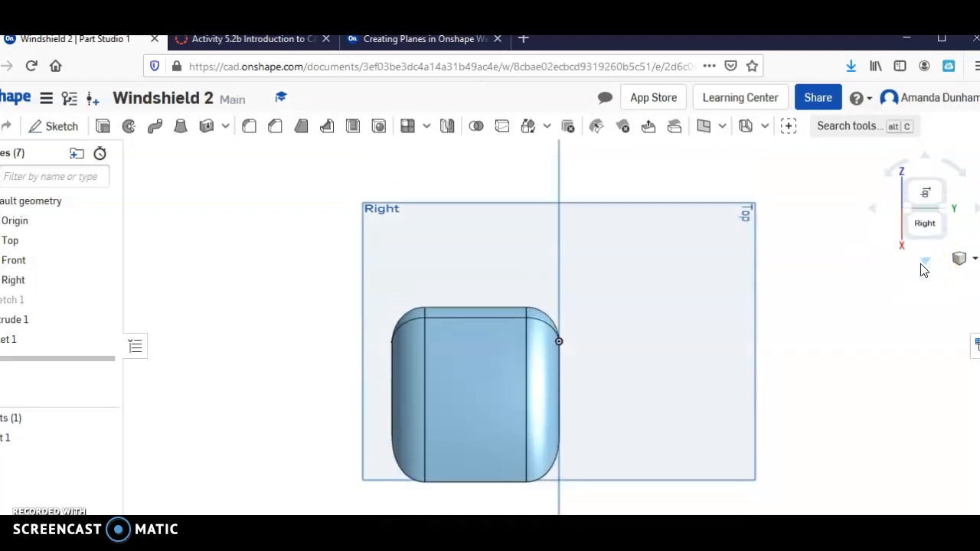
pyautogui.click(924, 266)
pyautogui.click(923, 265)
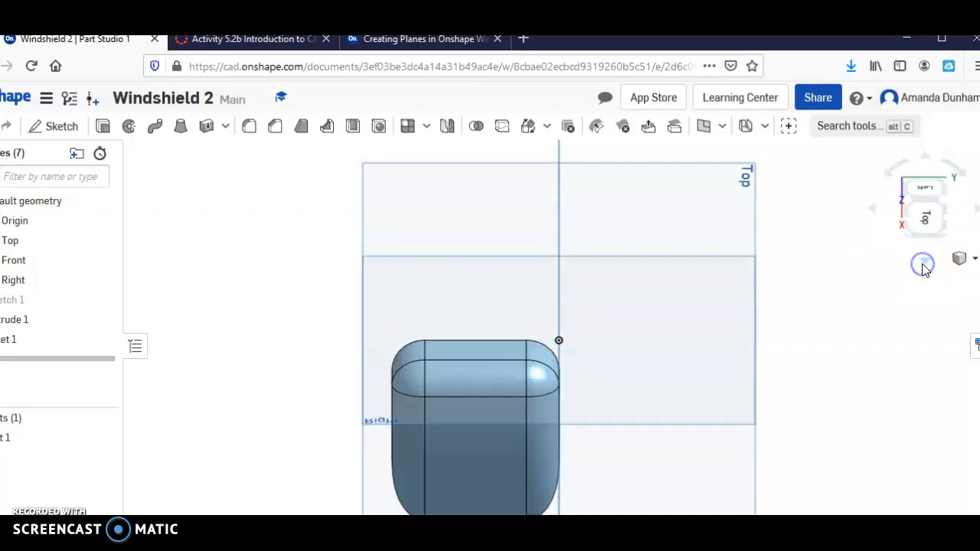
pyautogui.click(923, 161)
pyautogui.click(920, 158)
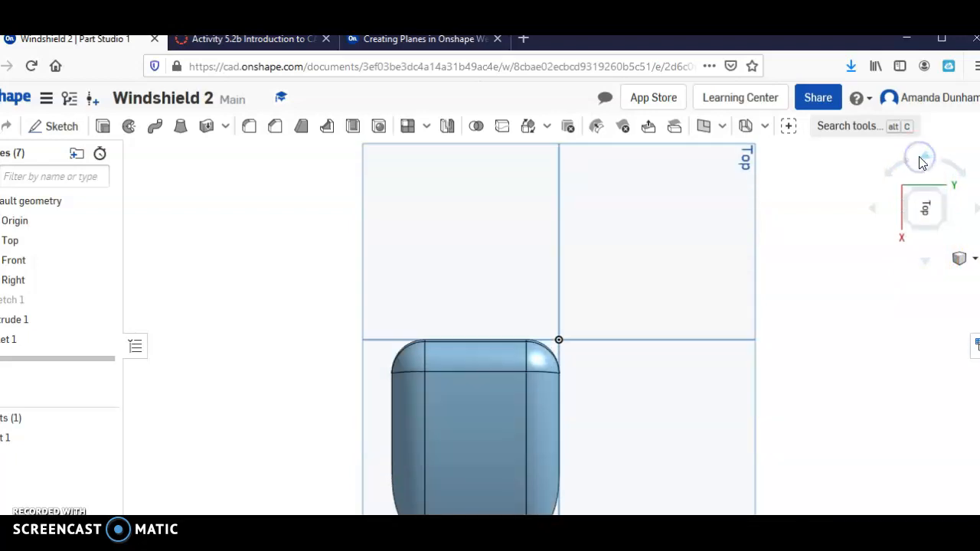
pyautogui.click(959, 260)
pyautogui.click(923, 258)
pyautogui.click(932, 264)
pyautogui.click(924, 260)
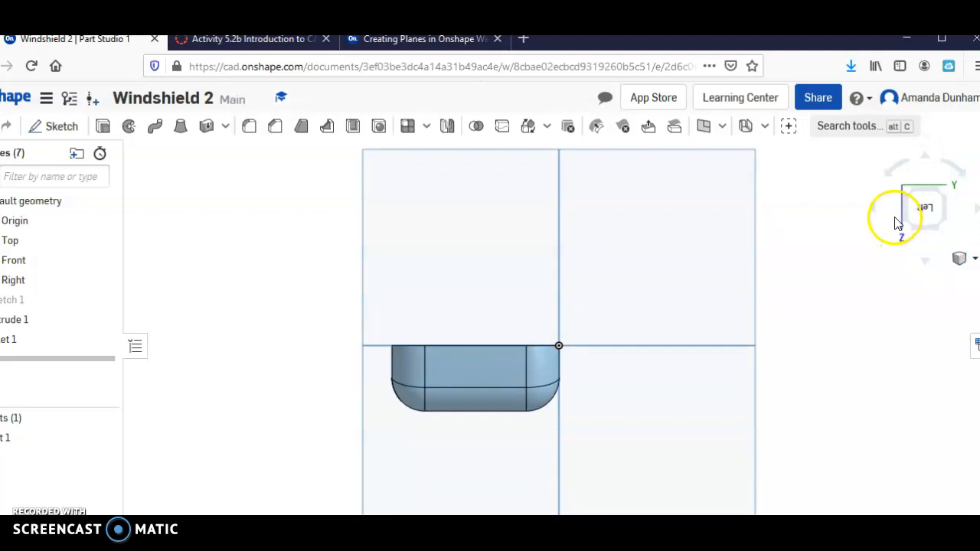
pyautogui.click(922, 153)
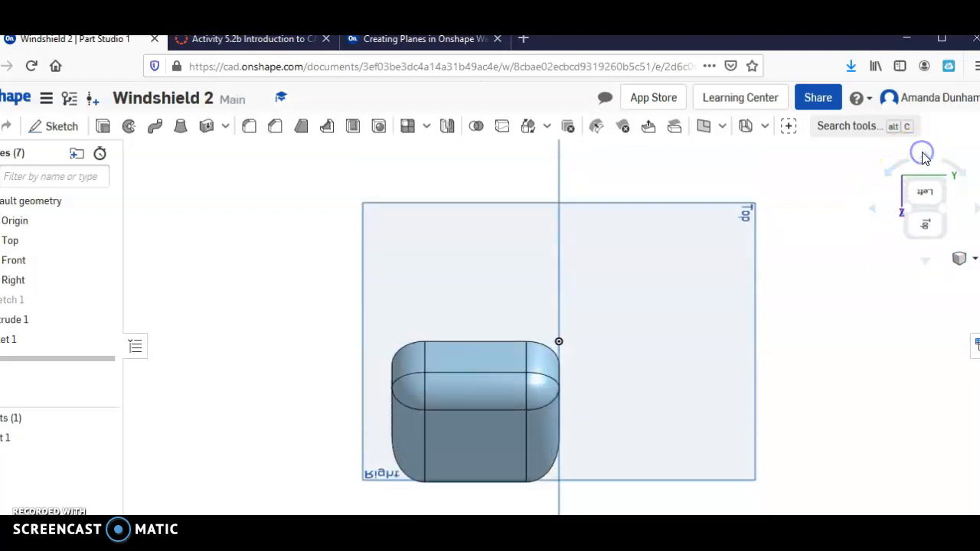
pyautogui.click(921, 266)
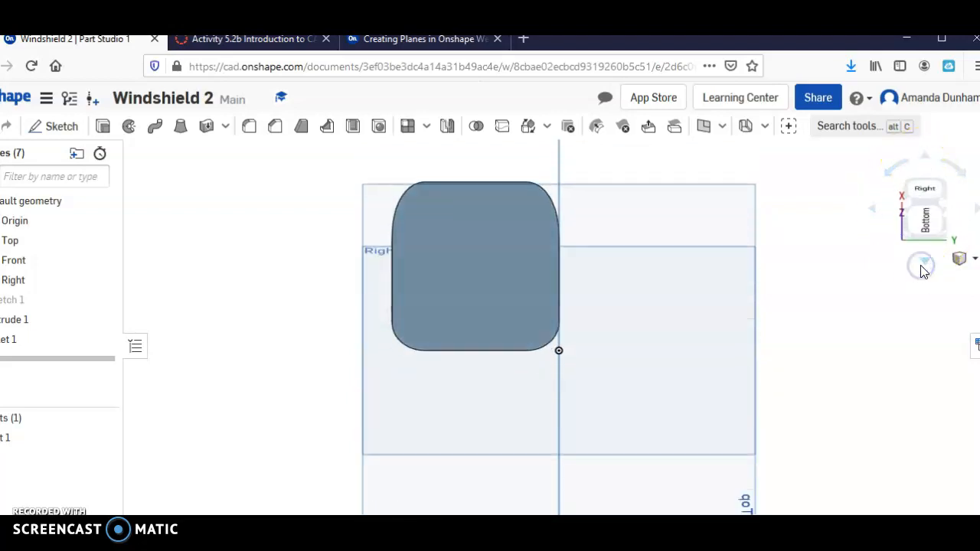
pyautogui.click(927, 155)
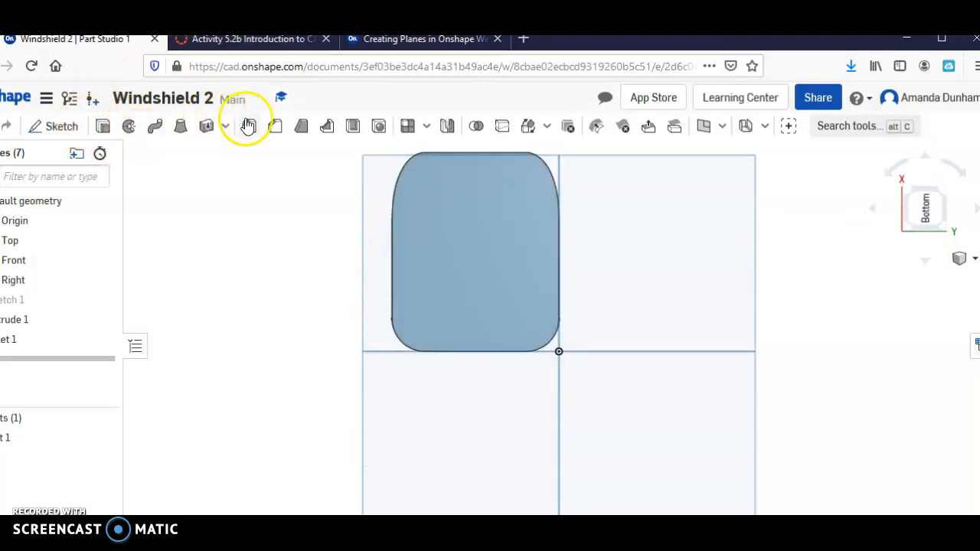
# Shell the windshield to the 0.07 in wall thickness given on the dimensioned drawing, removing its flat bottom face
pyautogui.click(346, 127)
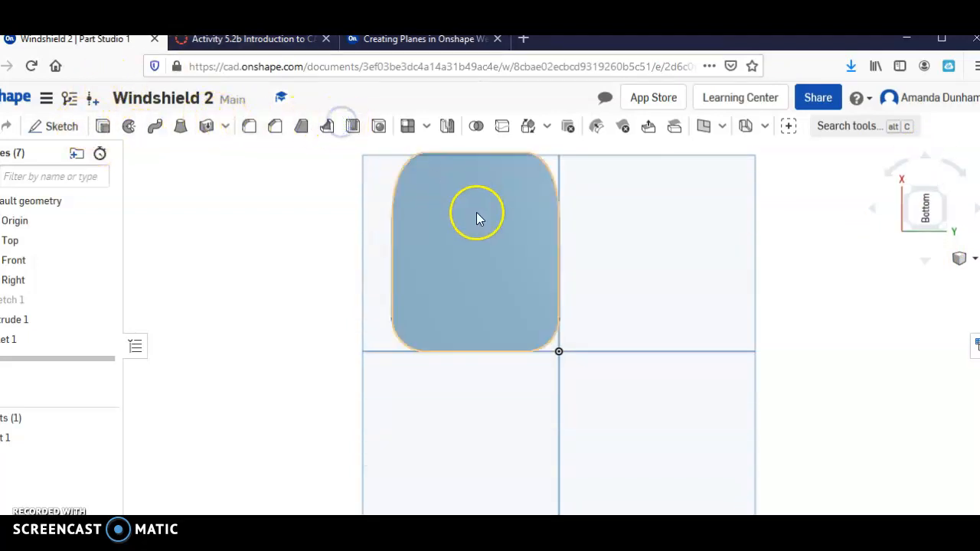
pyautogui.click(476, 252)
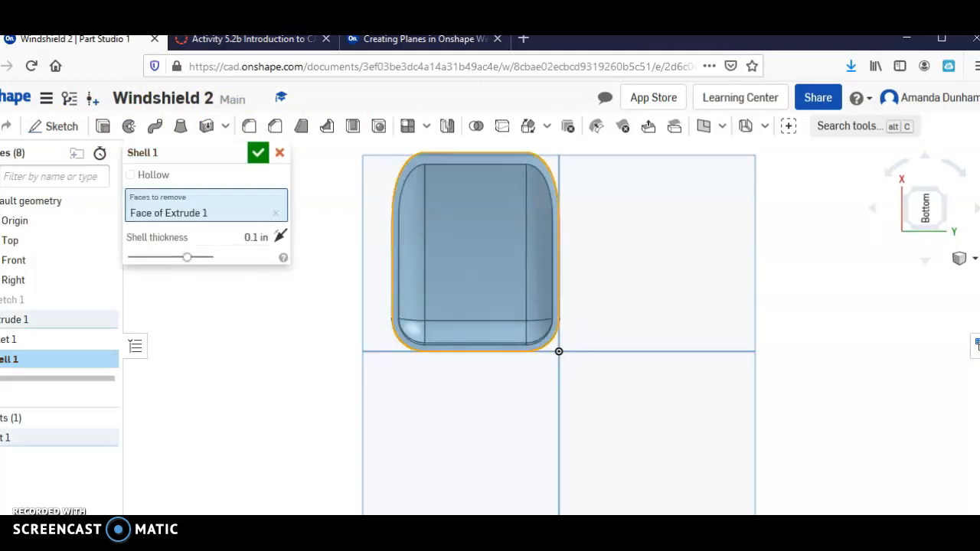
pyautogui.click(256, 235)
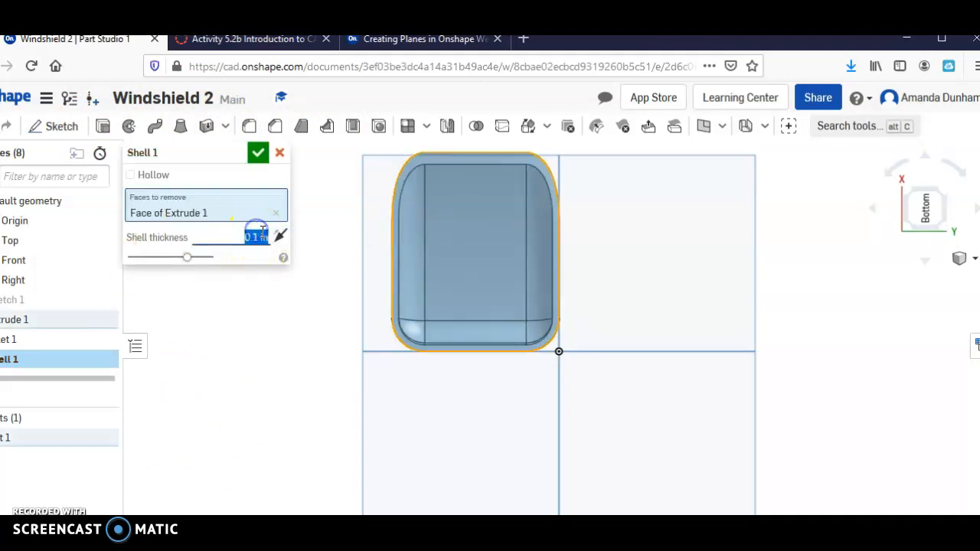
pyautogui.moveTo(653, 547)
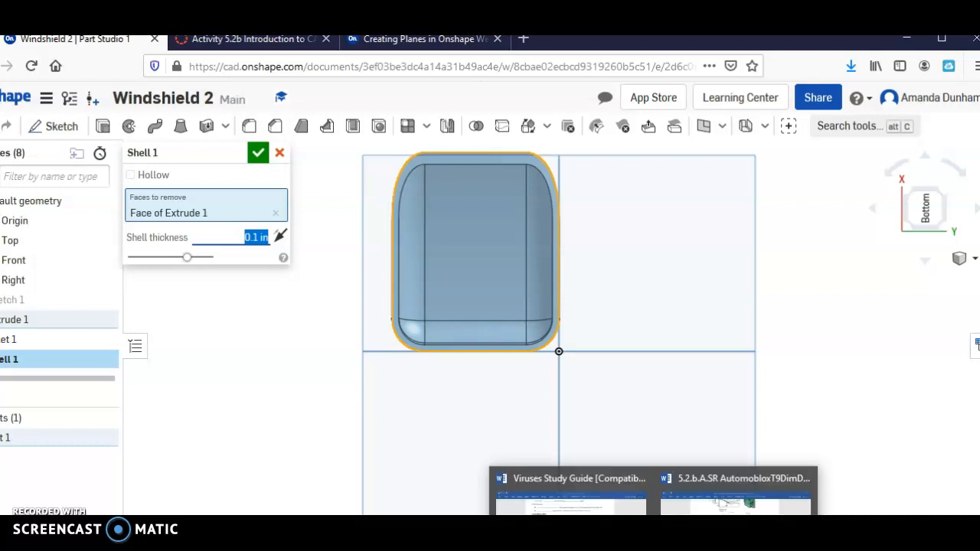
pyautogui.click(735, 498)
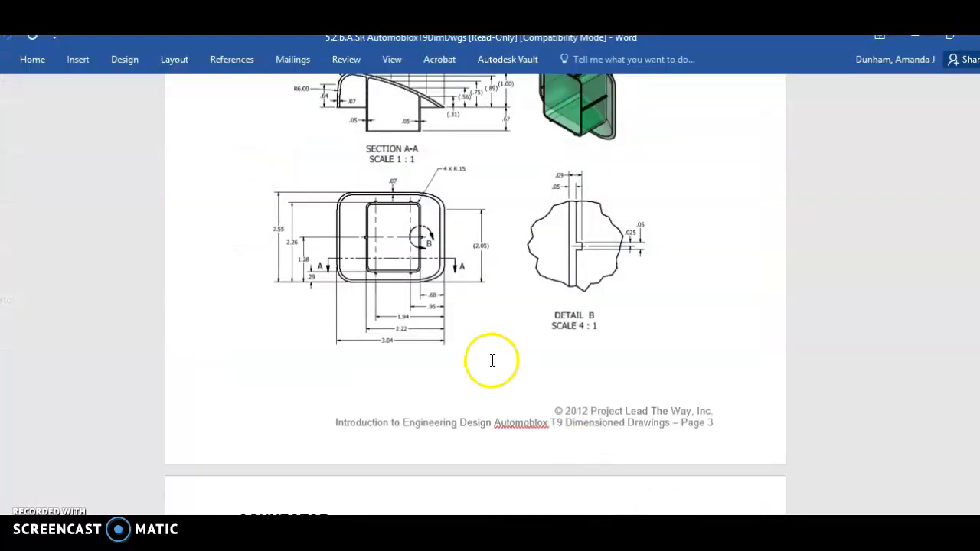
pyautogui.scroll(3, 510, 245)
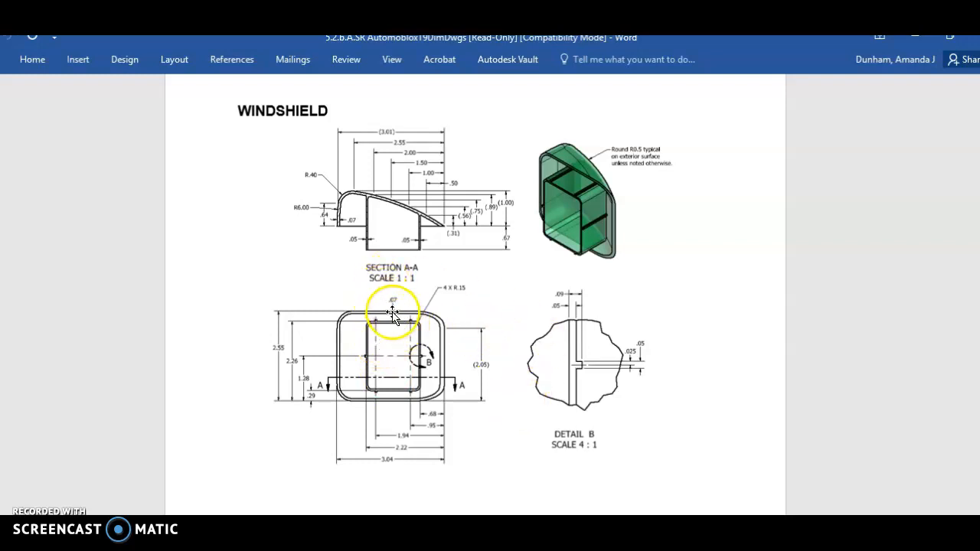
pyautogui.click(477, 524)
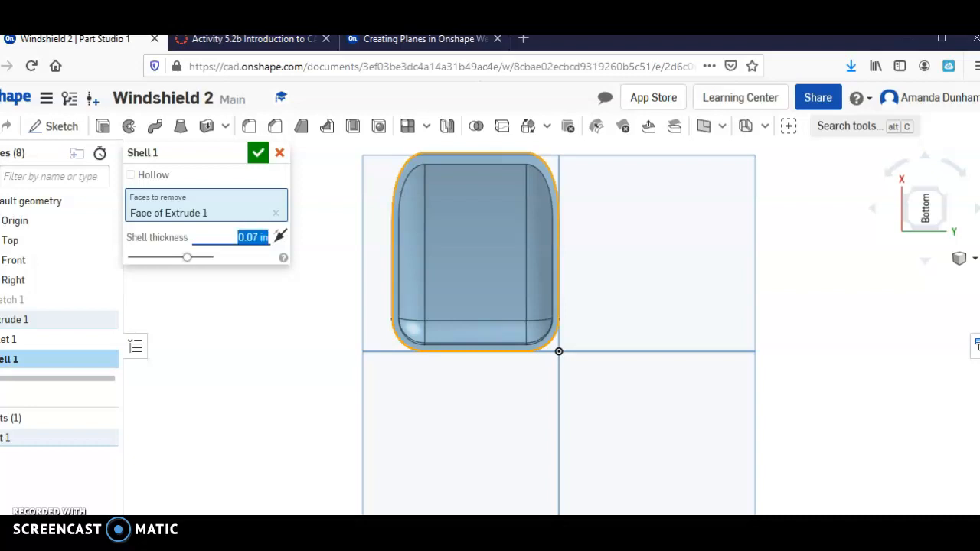
pyautogui.click(258, 152)
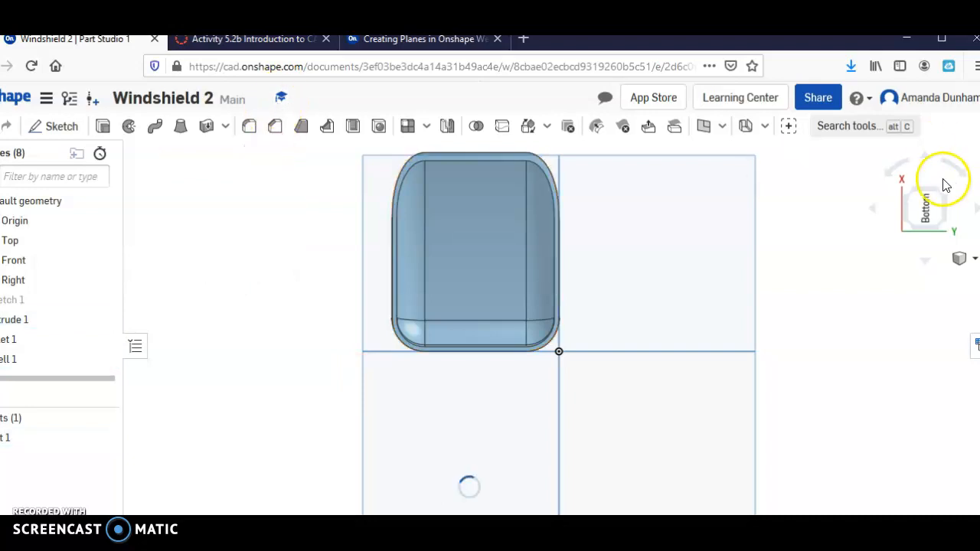
# Start an offset construction plane from the Top plane, directed below the windshield
pyautogui.click(965, 258)
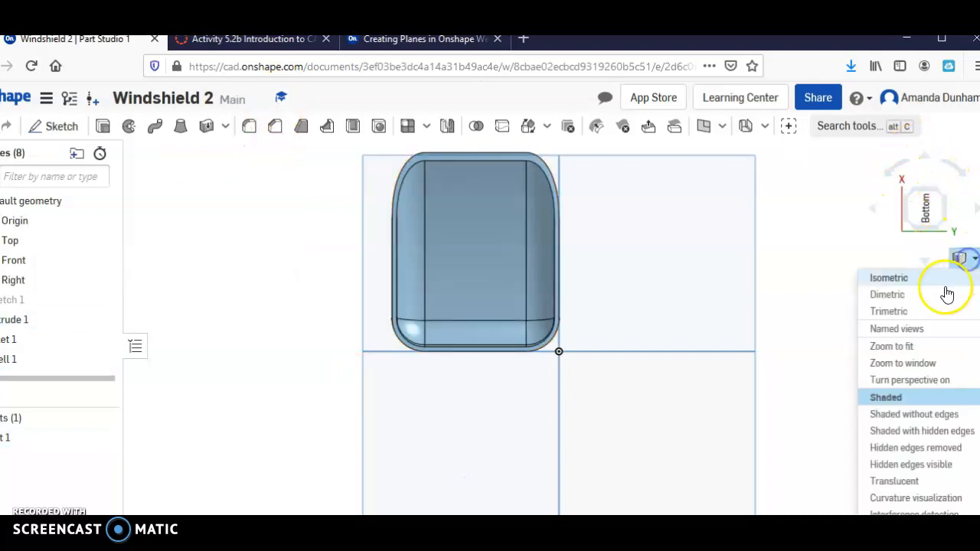
pyautogui.click(930, 279)
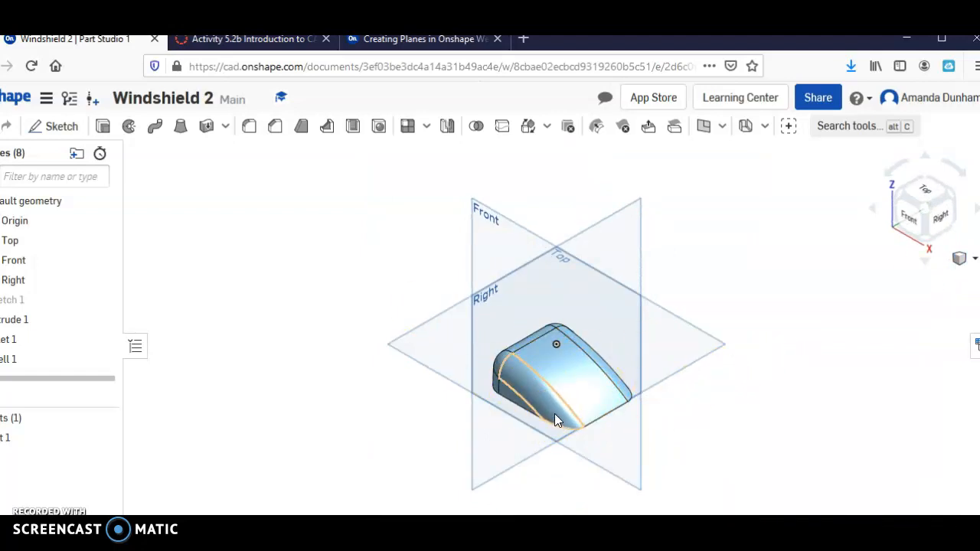
pyautogui.click(529, 330)
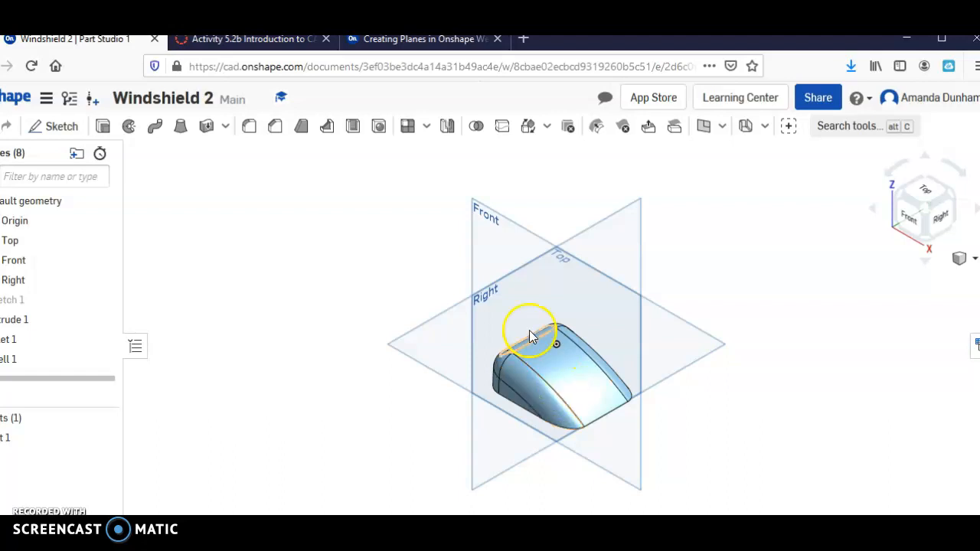
pyautogui.click(942, 241)
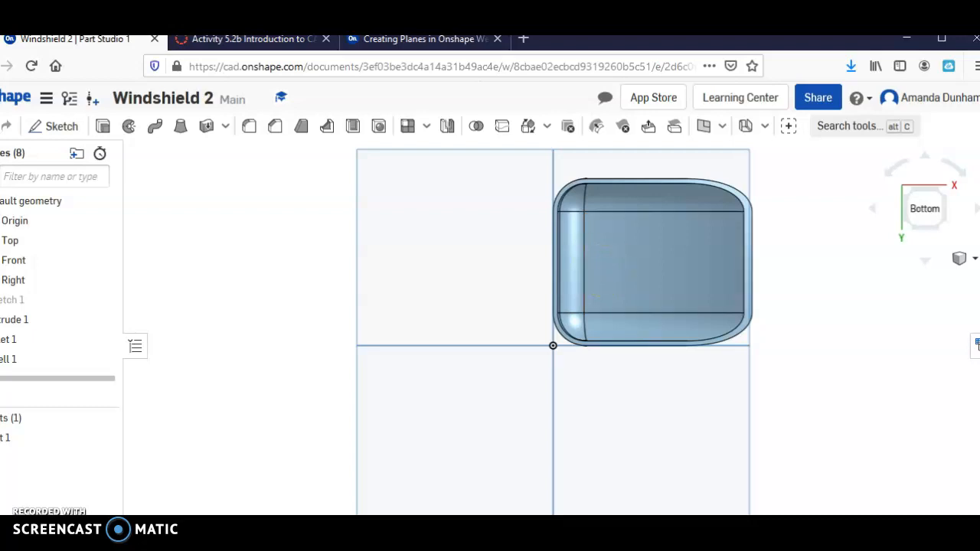
pyautogui.click(722, 127)
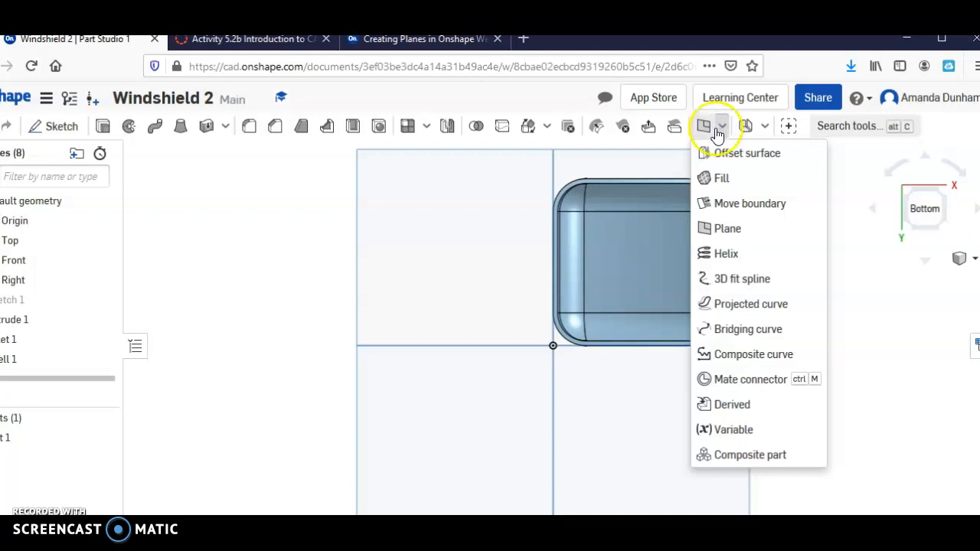
pyautogui.click(756, 227)
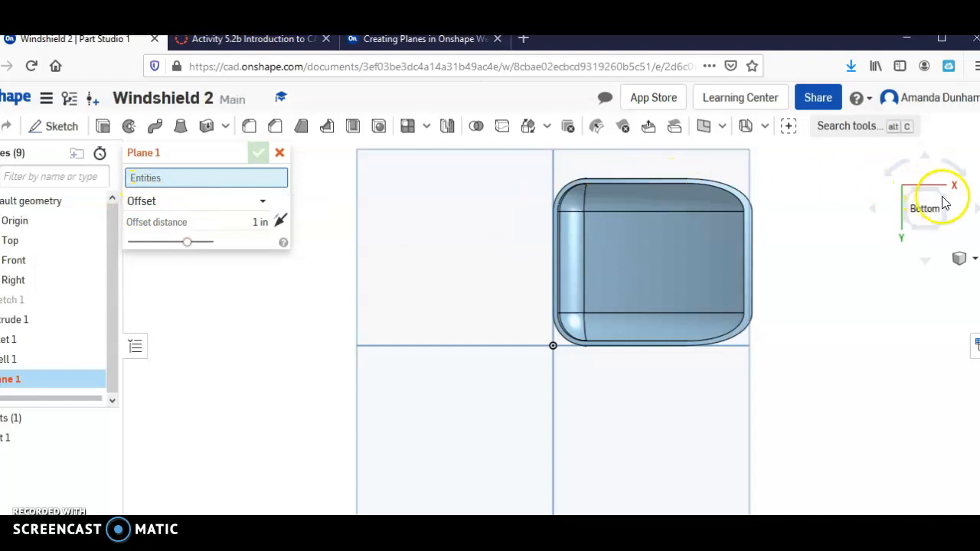
pyautogui.click(964, 178)
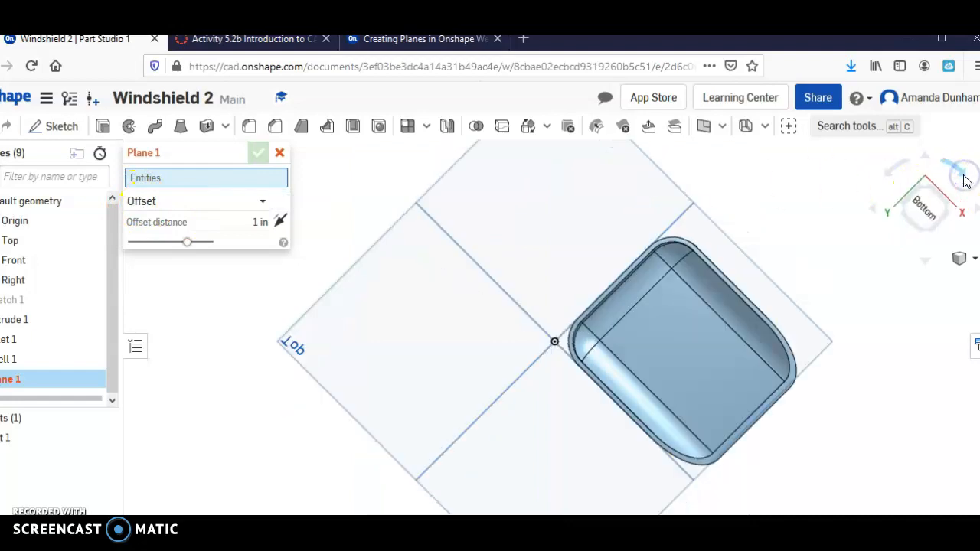
pyautogui.click(962, 258)
pyautogui.click(959, 279)
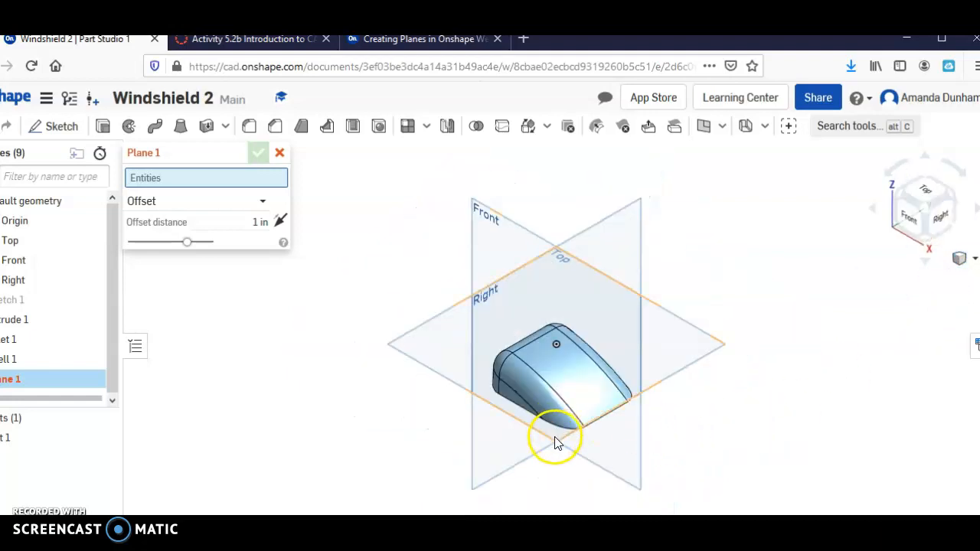
pyautogui.click(556, 442)
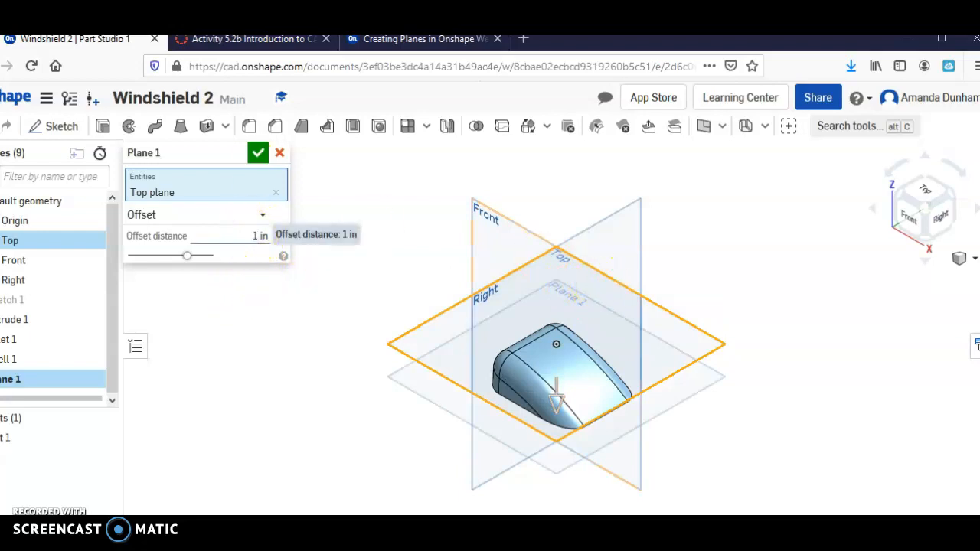
# Set the plane's offset distance to 0.67 in, as given in the drawing's section view, and create the plane
pyautogui.click(253, 38)
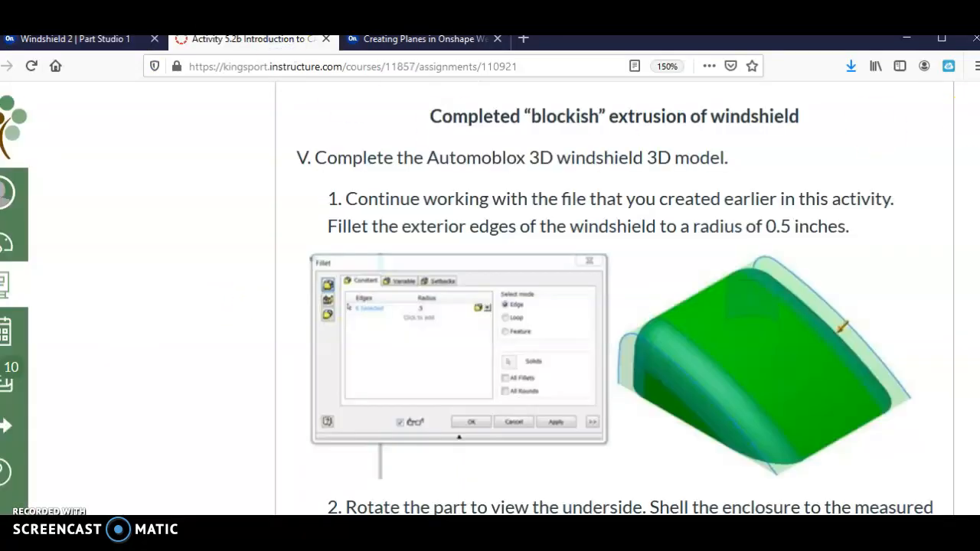
pyautogui.click(157, 42)
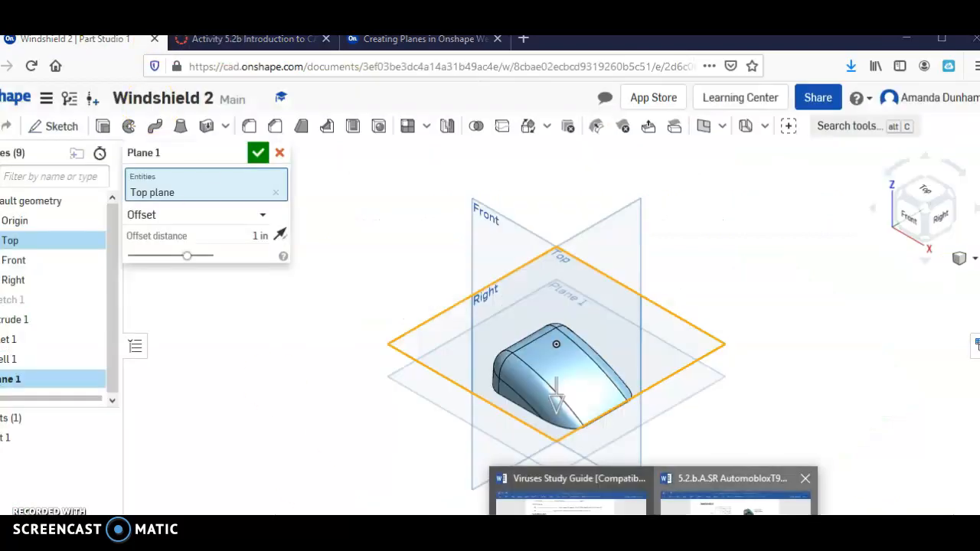
pyautogui.click(735, 490)
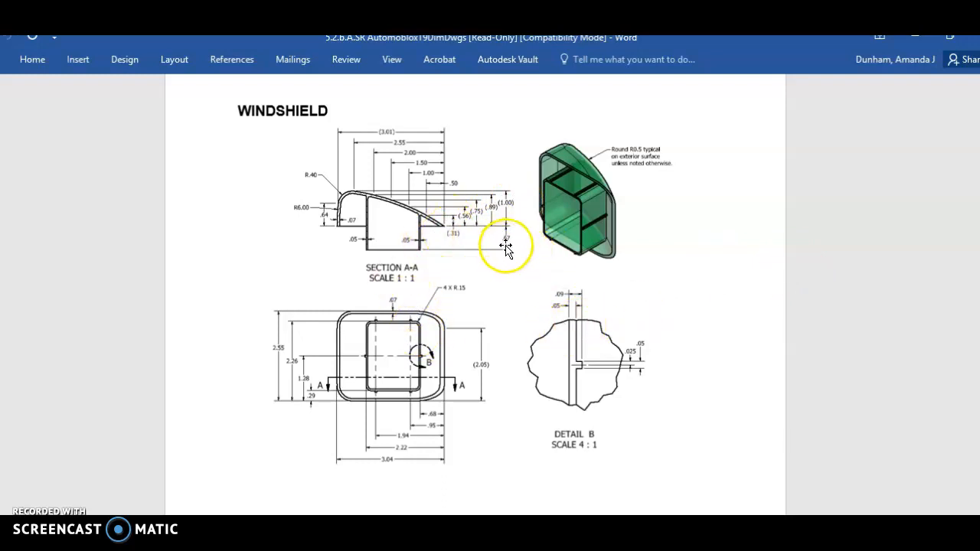
pyautogui.click(915, 37)
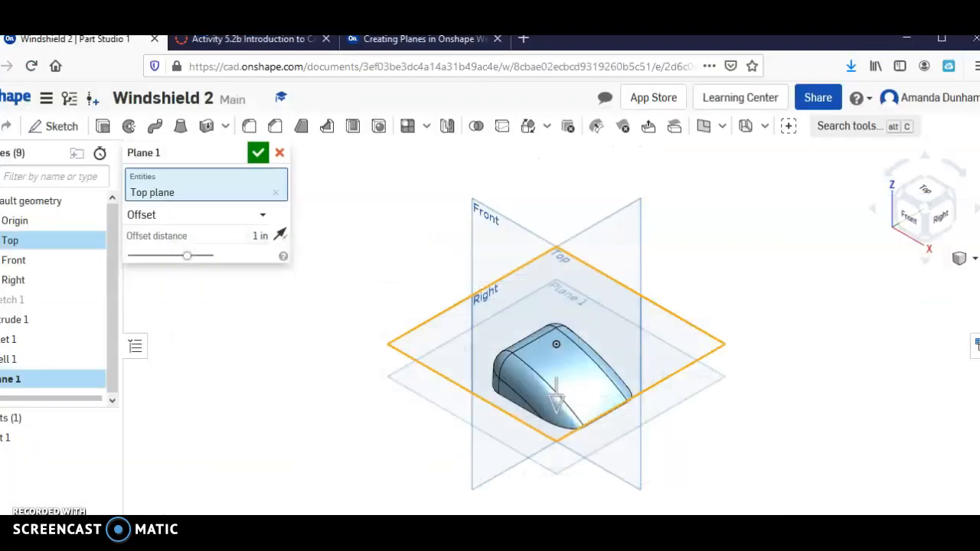
pyautogui.click(260, 237)
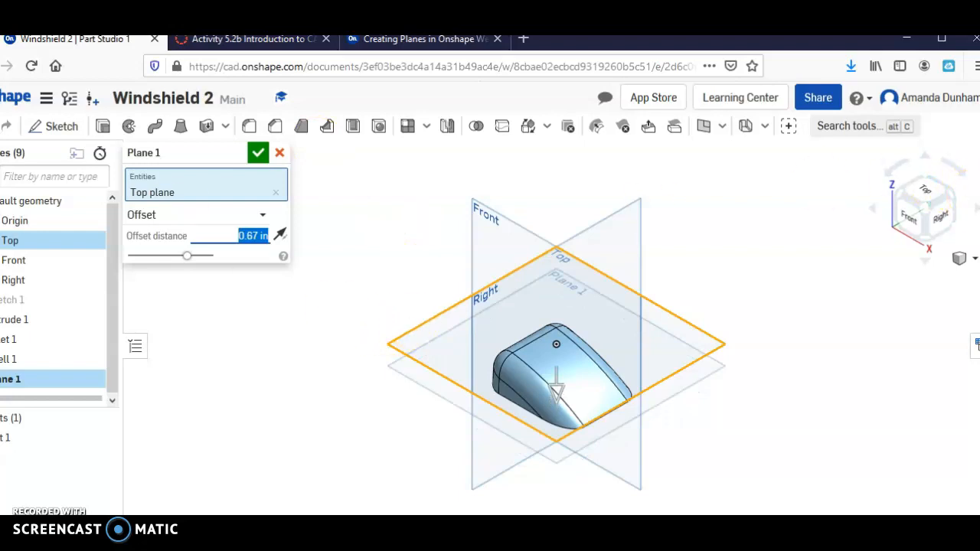
pyautogui.click(253, 157)
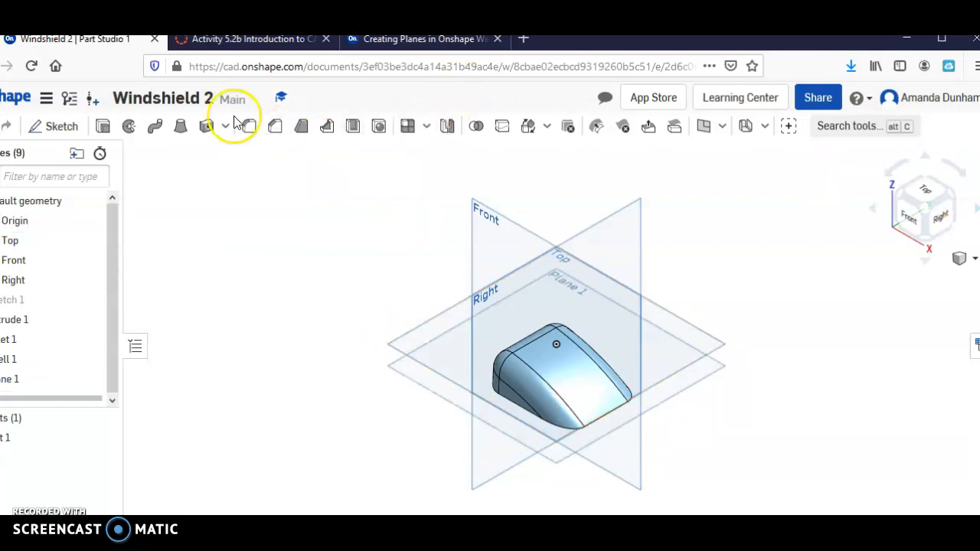
# Start a sketch on the offset plane and draw a corner rectangle about 1.89 in tall inside the windshield outline, seen from the bottom
pyautogui.click(60, 126)
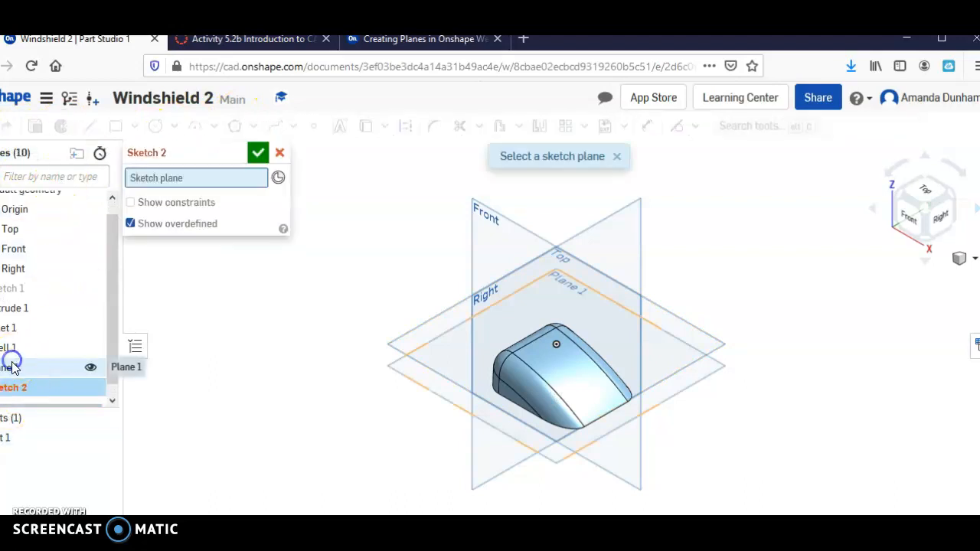
pyautogui.click(21, 368)
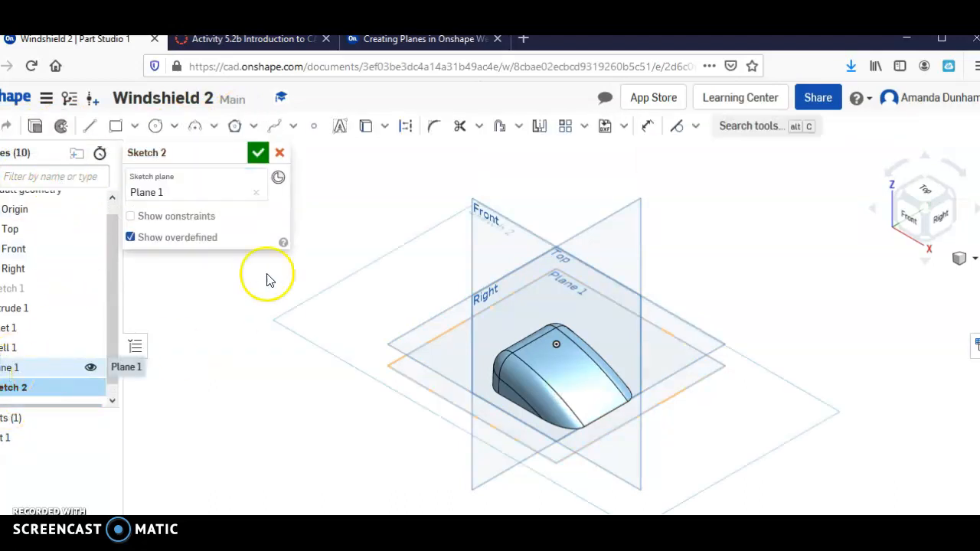
pyautogui.click(914, 236)
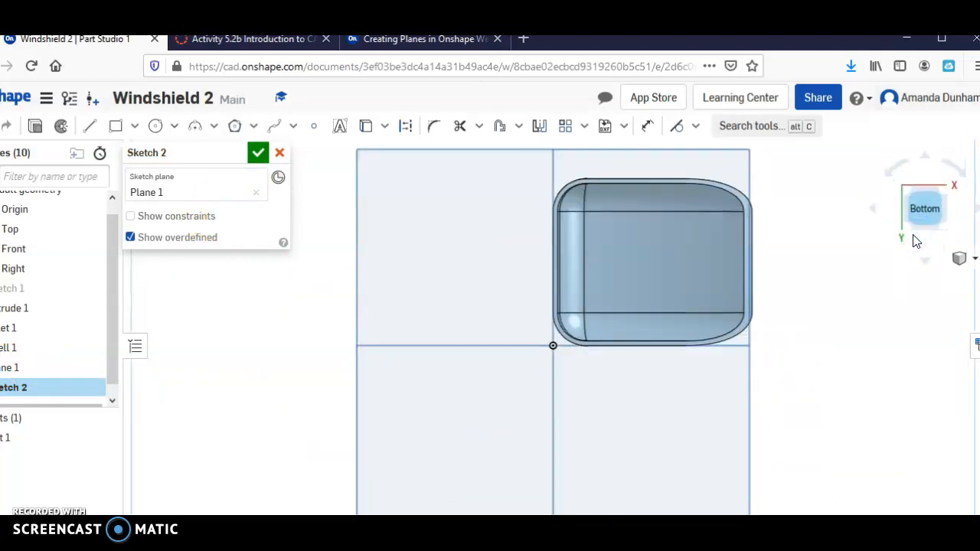
pyautogui.click(114, 130)
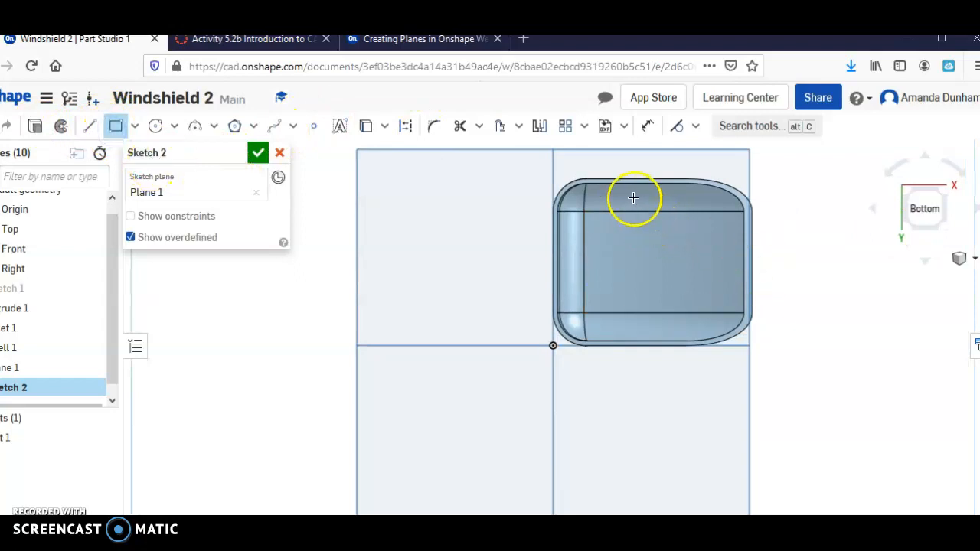
pyautogui.moveTo(675, 208)
pyautogui.mouseDown()
pyautogui.moveTo(700, 237)
pyautogui.moveTo(695, 311)
pyautogui.moveTo(706, 333)
pyautogui.moveTo(703, 320)
pyautogui.mouseUp()
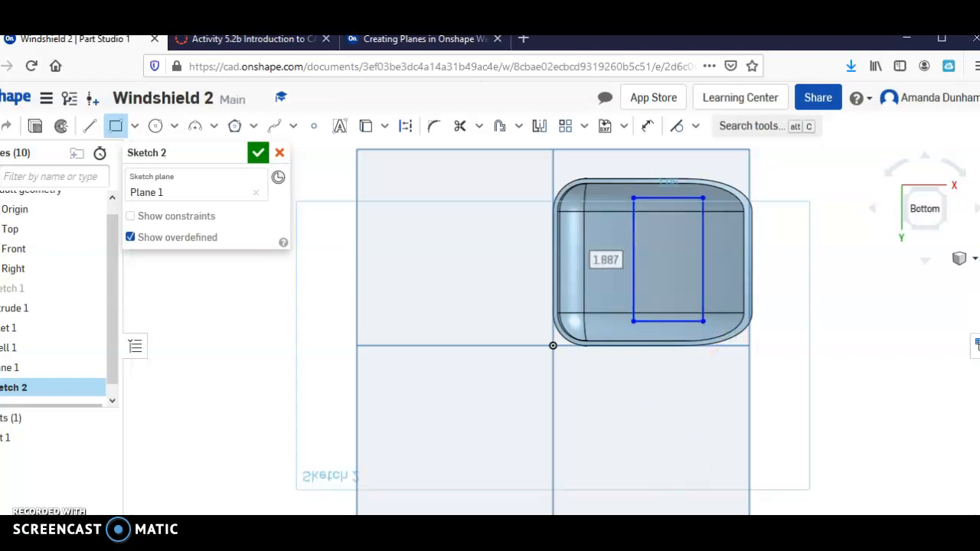
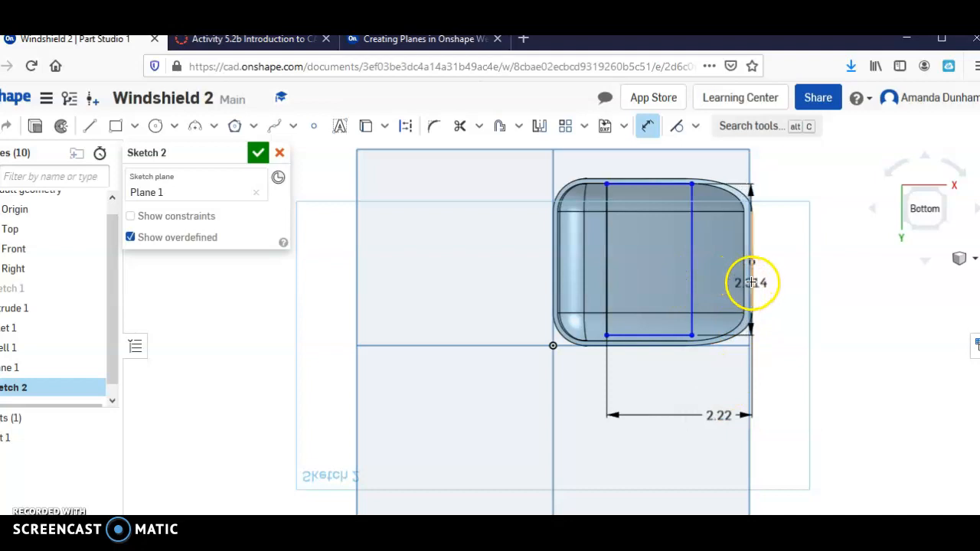
# Dimension the rectangle's nearer vertical side 0.68 in from the windshield's front edge, as given in the drawing
pyautogui.click(749, 281)
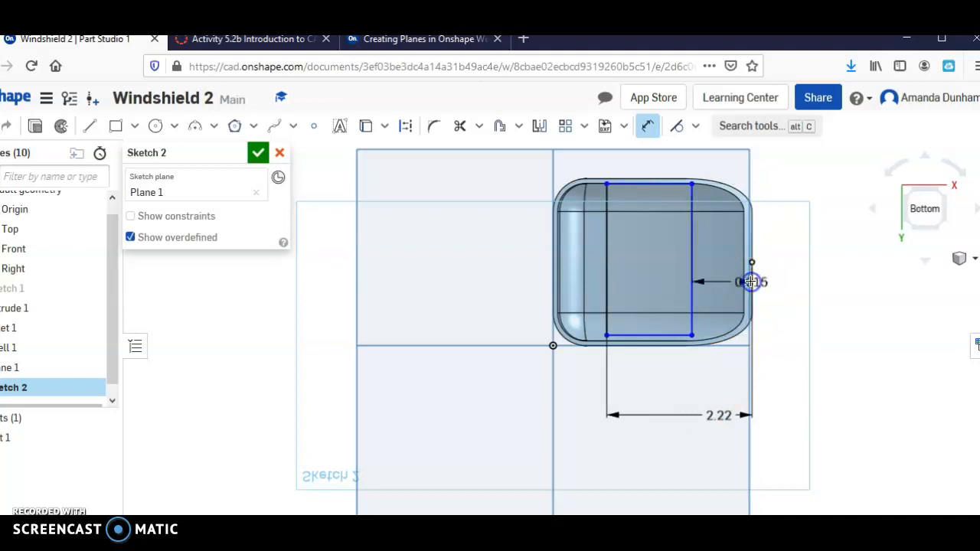
pyautogui.click(726, 383)
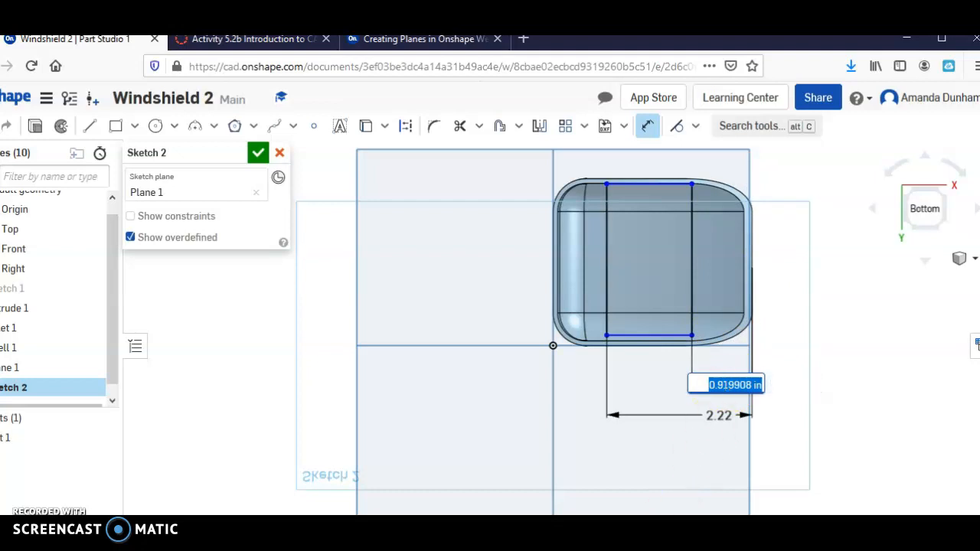
pyautogui.click(736, 491)
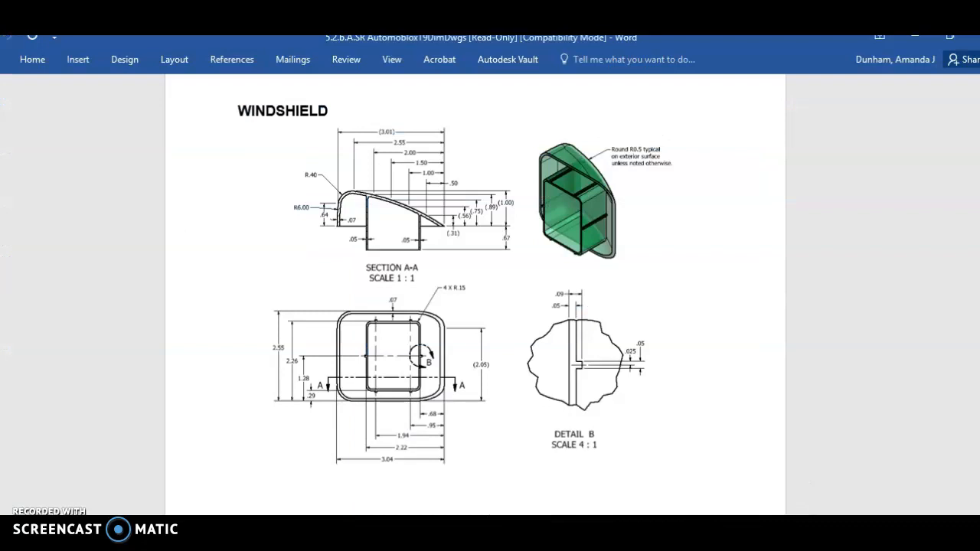
pyautogui.moveTo(654, 515)
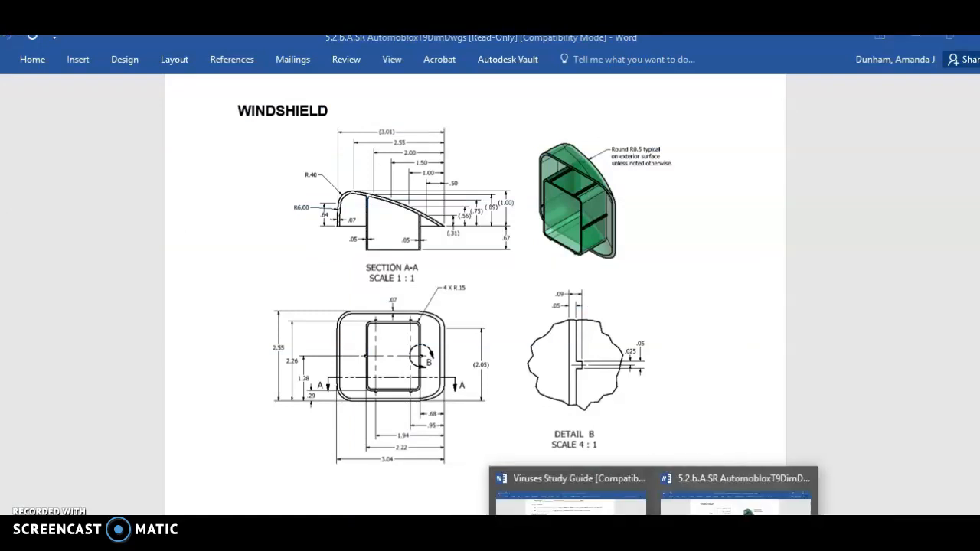
pyautogui.click(653, 514)
pyautogui.press('BackSpace')
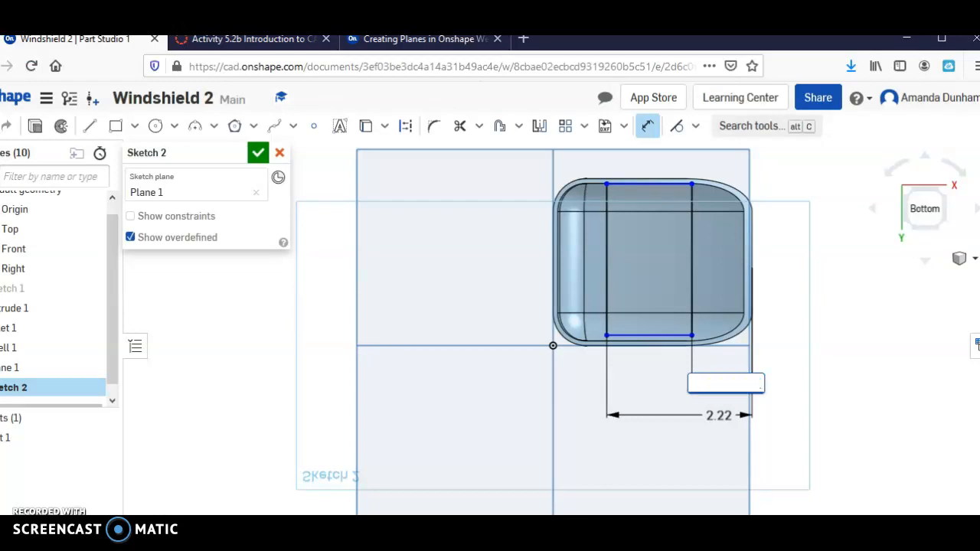
pyautogui.press('Return')
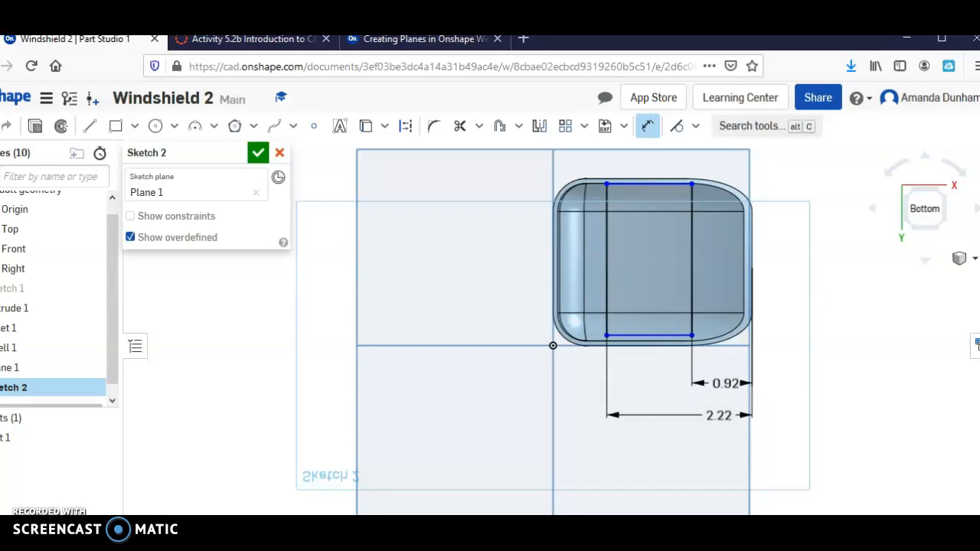
pyautogui.click(628, 335)
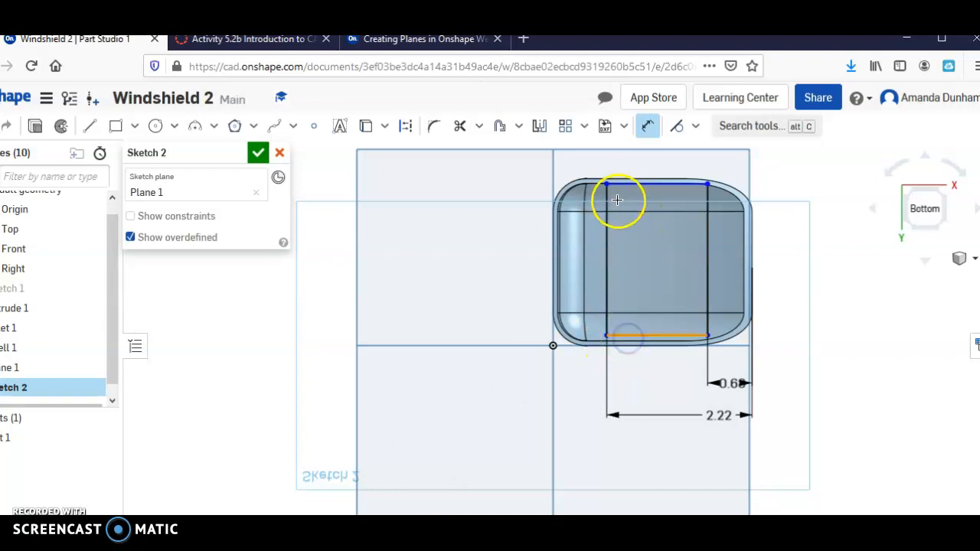
pyautogui.click(615, 185)
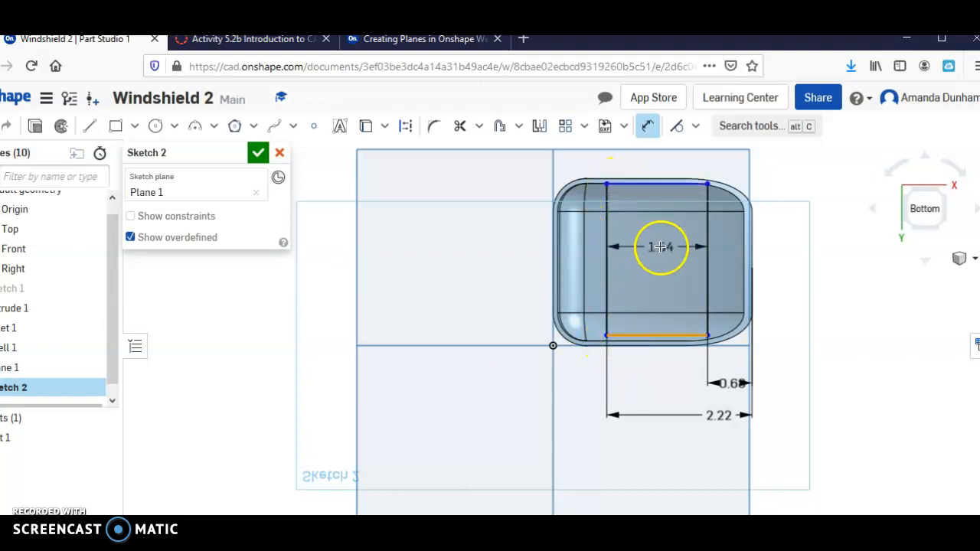
pyautogui.hotkey('alt', 'Tab')
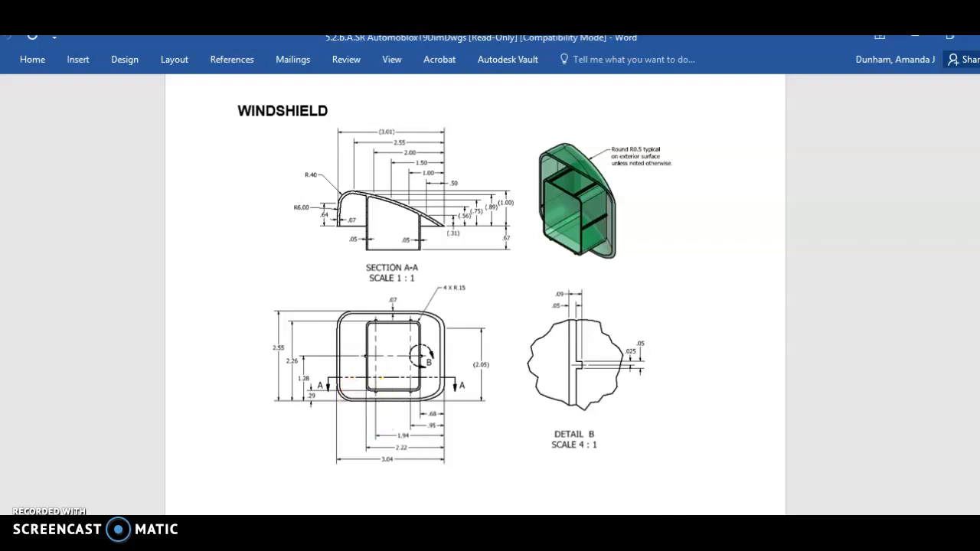
pyautogui.click(429, 536)
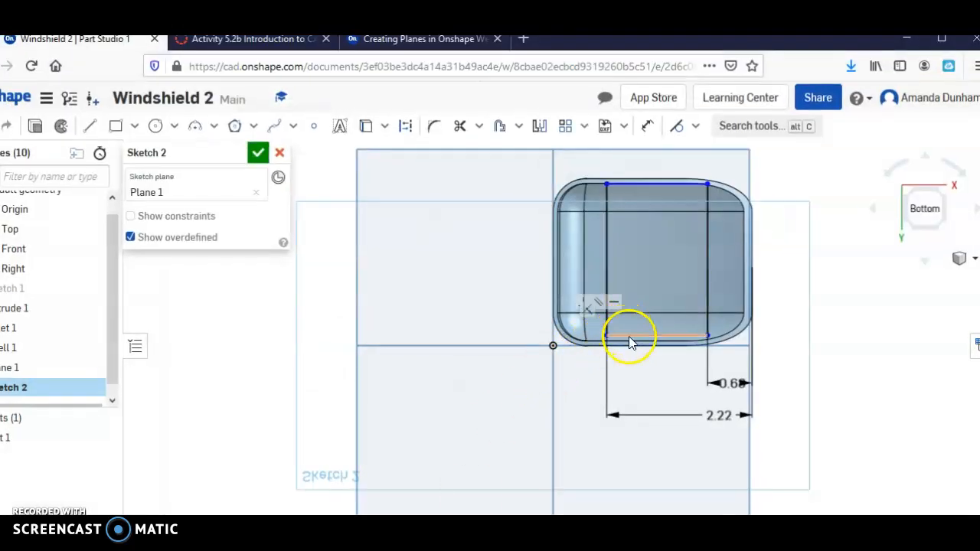
pyautogui.click(484, 357)
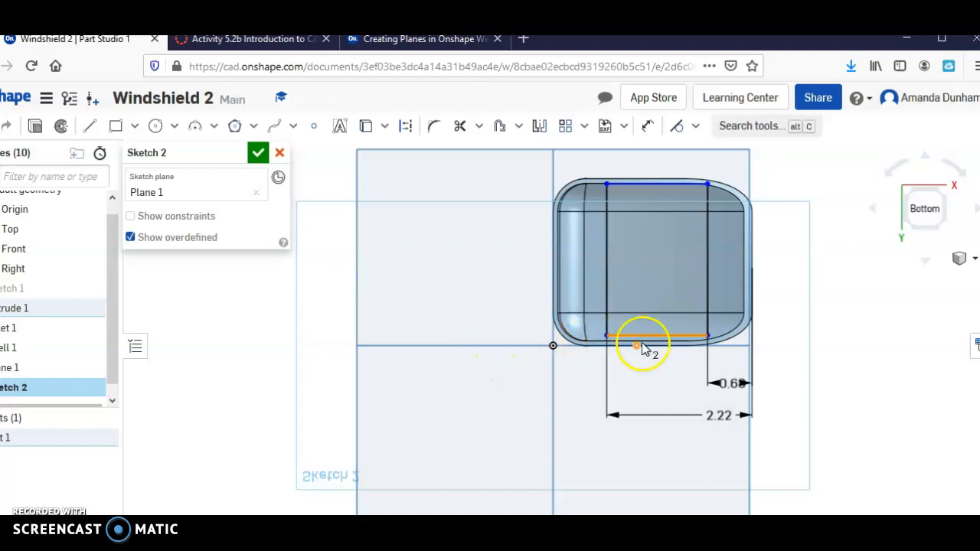
# Dimension the rectangle's lower edge 0.29 in vertically from the origin
pyautogui.click(647, 125)
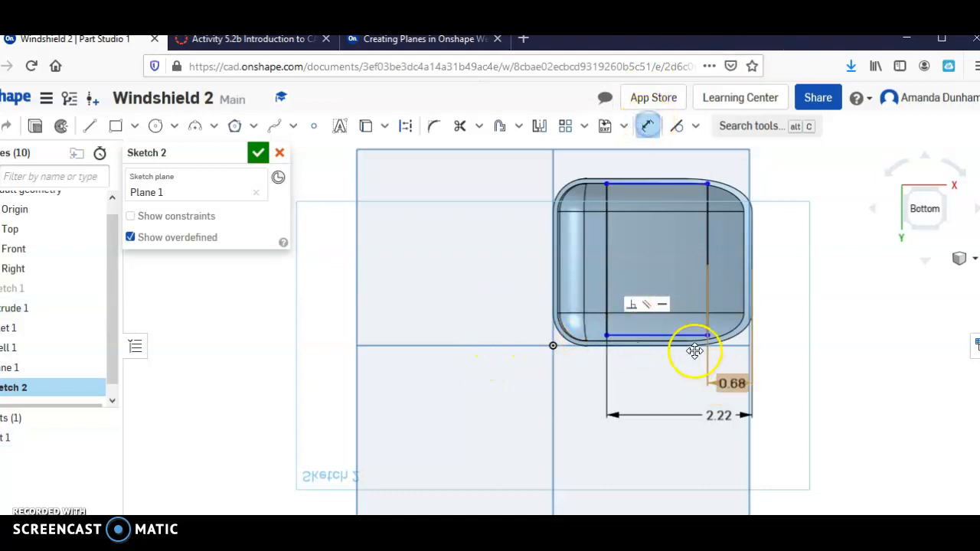
pyautogui.click(683, 334)
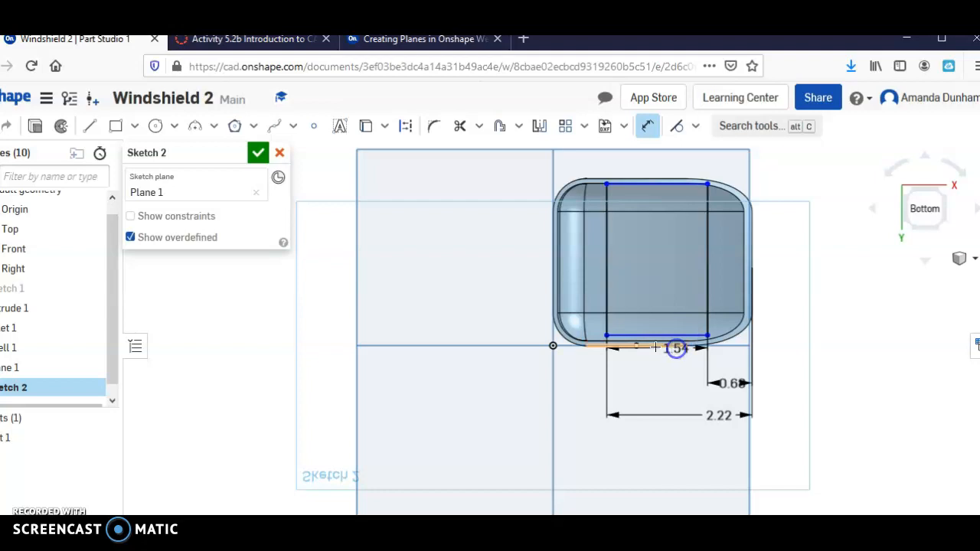
pyautogui.click(553, 345)
pyautogui.click(517, 349)
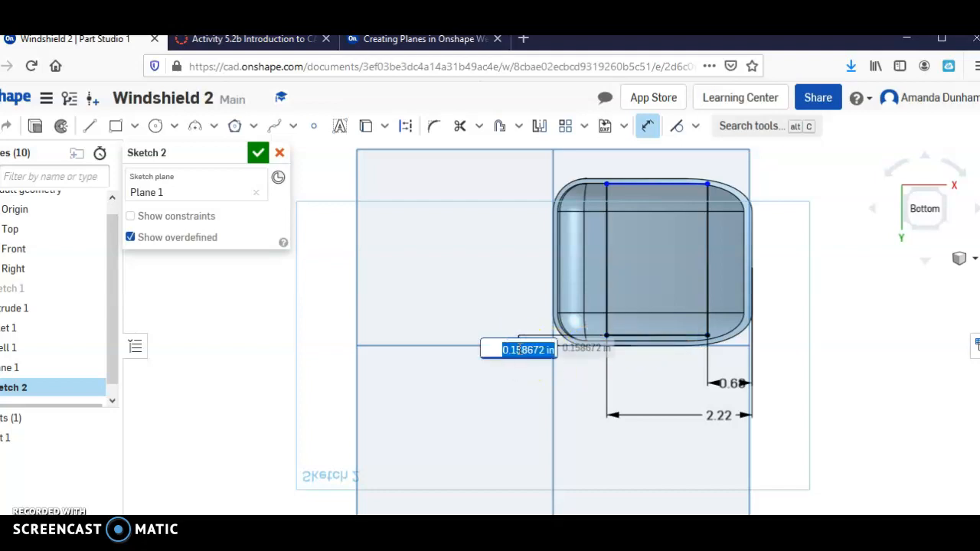
pyautogui.press('BackSpace')
pyautogui.write('.29')
pyautogui.press('Return')
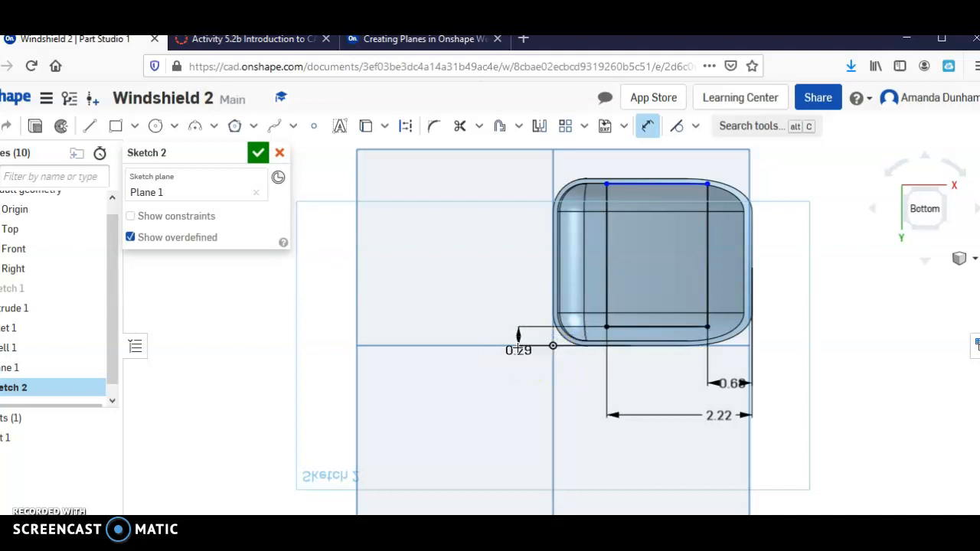
# Dimension the rectangle's upper edge 2.26 in vertically from the origin, as given in the drawing
pyautogui.moveTo(624, 191); pyautogui.dragTo(442, 320)
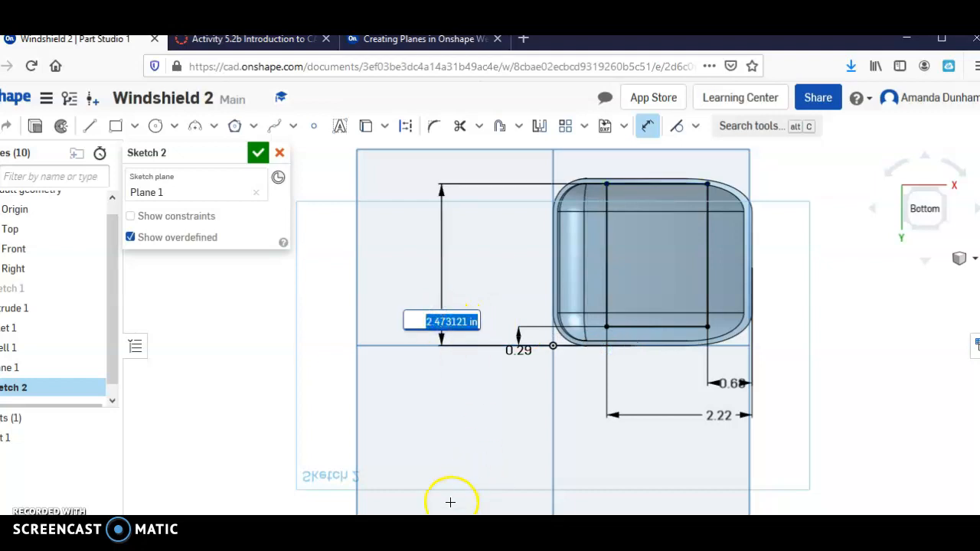
pyautogui.hotkey('alt', 'Tab')
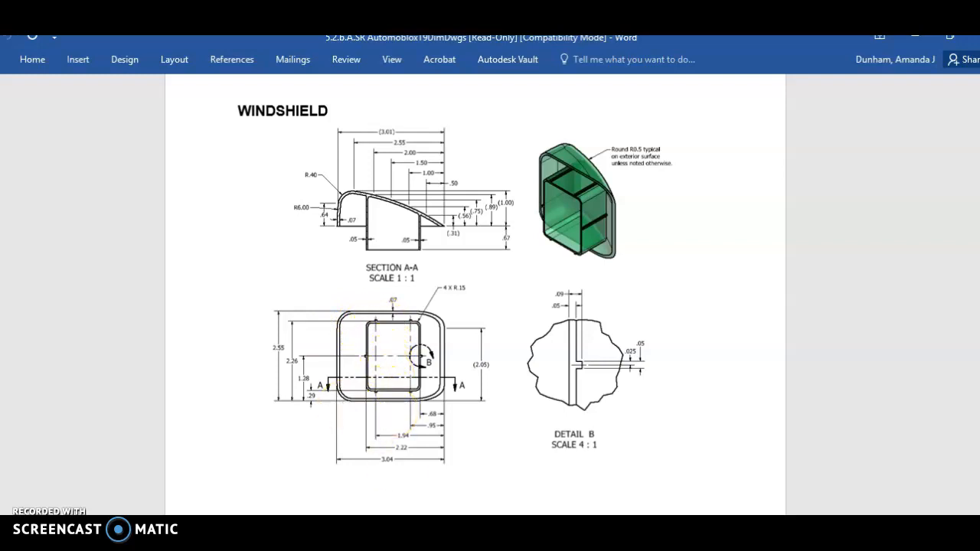
pyautogui.hotkey('alt', 'Tab')
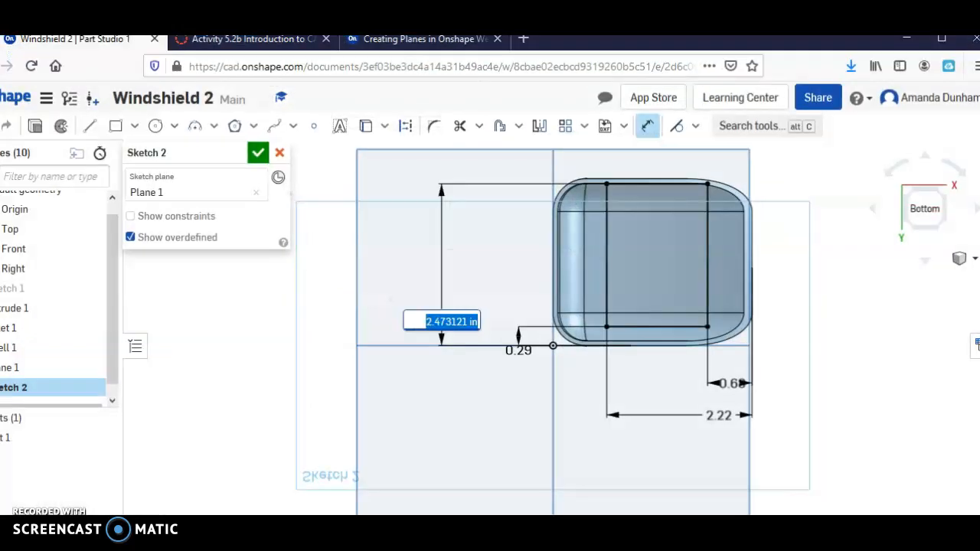
pyautogui.write('2.26')
pyautogui.press('Return')
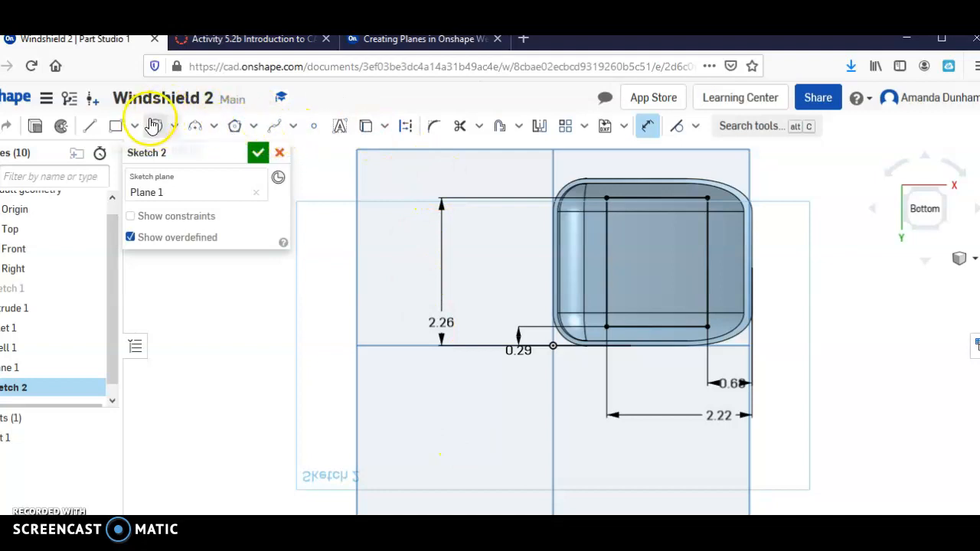
# Add a sketch fillet with a 0.15 in radius to the rectangle's upper-left corner, as given in the drawing
pyautogui.click(433, 125)
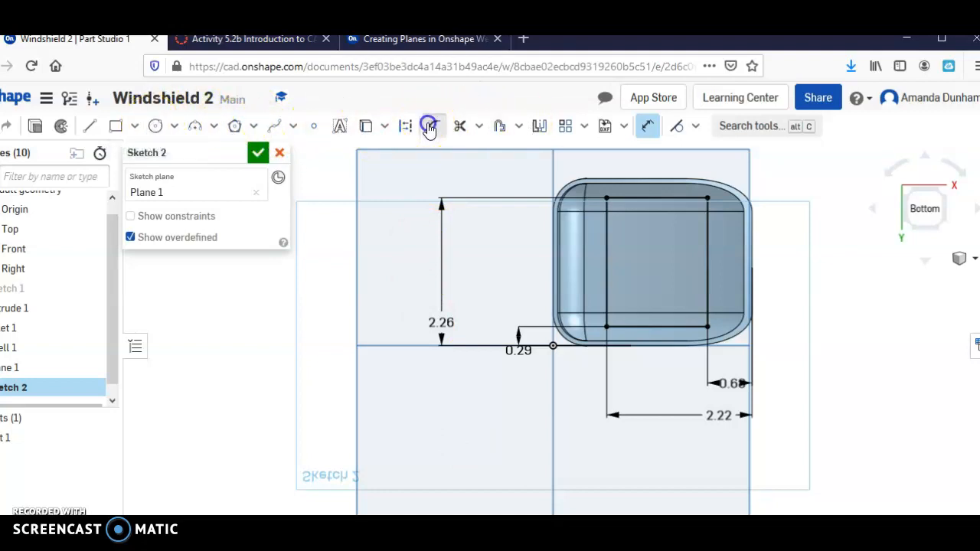
pyautogui.click(617, 197)
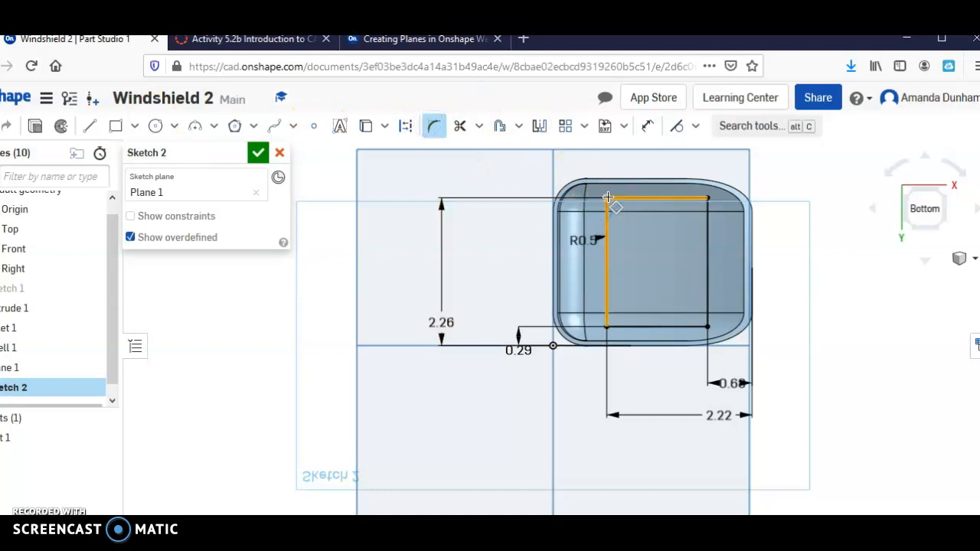
pyautogui.doubleClick(601, 243)
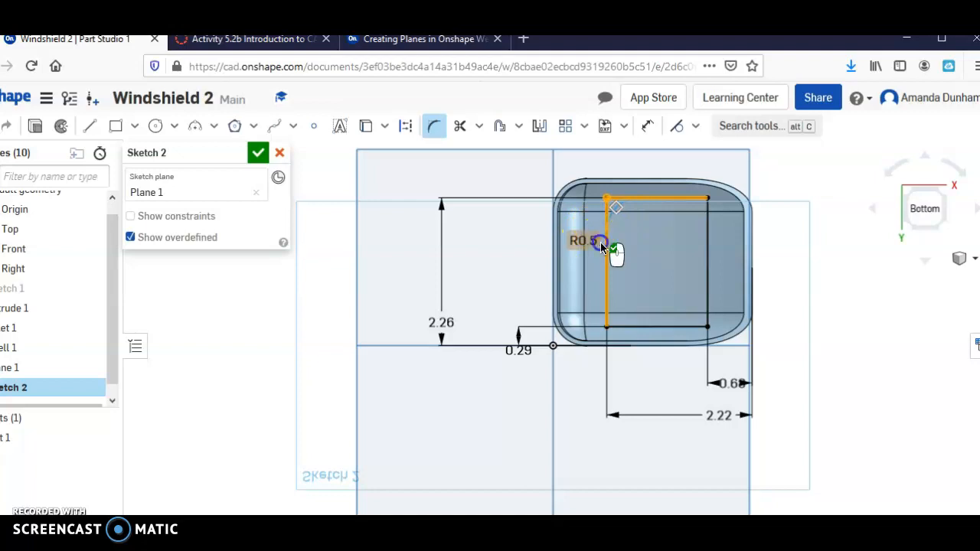
pyautogui.doubleClick(595, 242)
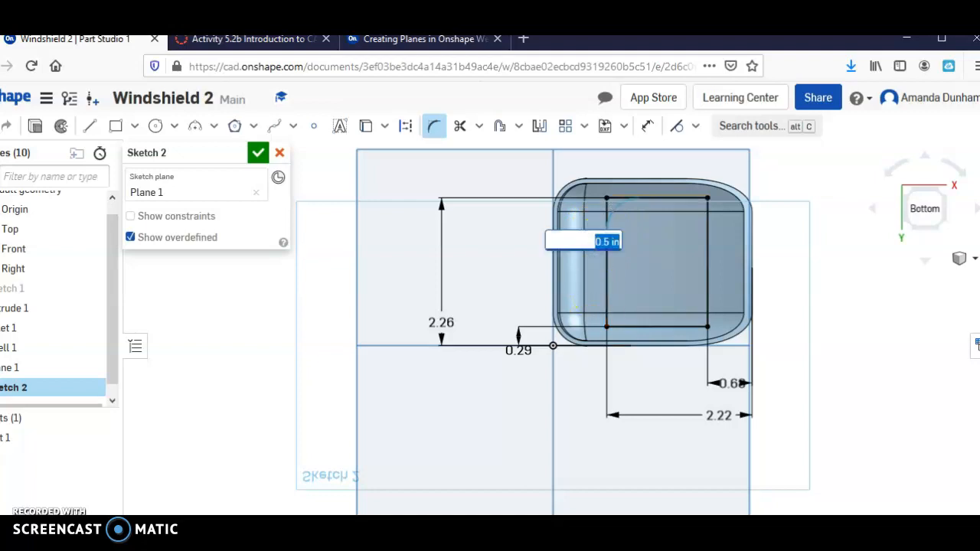
pyautogui.hotkey('alt', 'Tab')
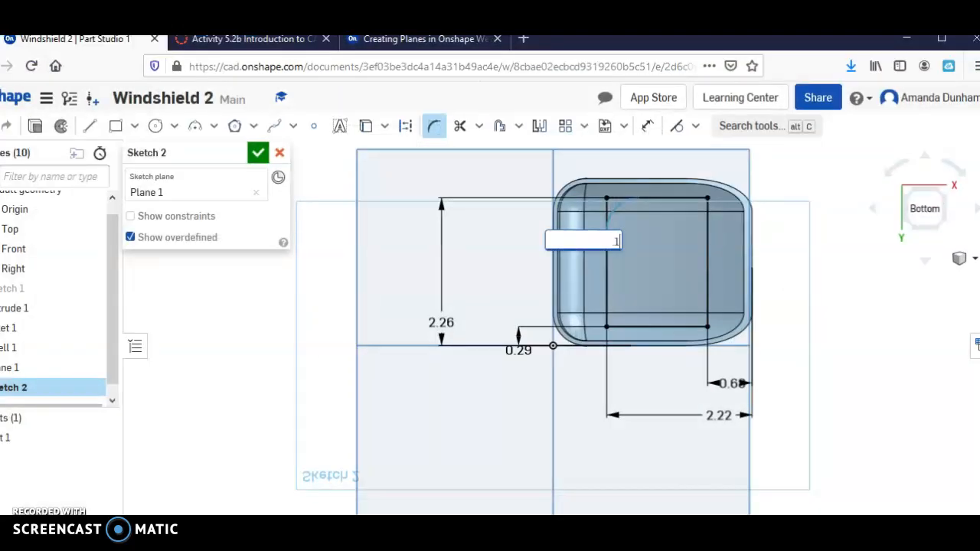
pyautogui.press('Return')
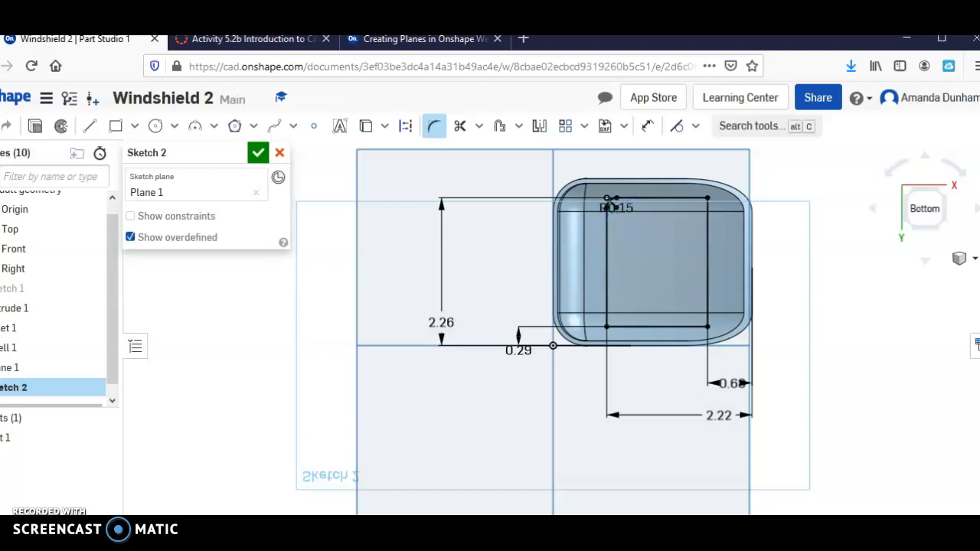
# Try to fillet the rectangle's other three corners together with a 0.15 in radius
pyautogui.click(706, 197)
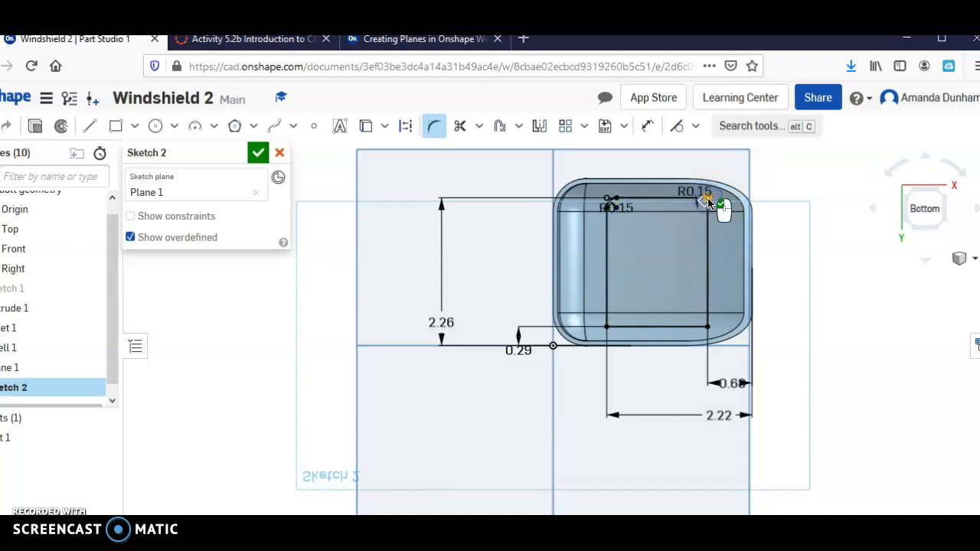
pyautogui.click(707, 327)
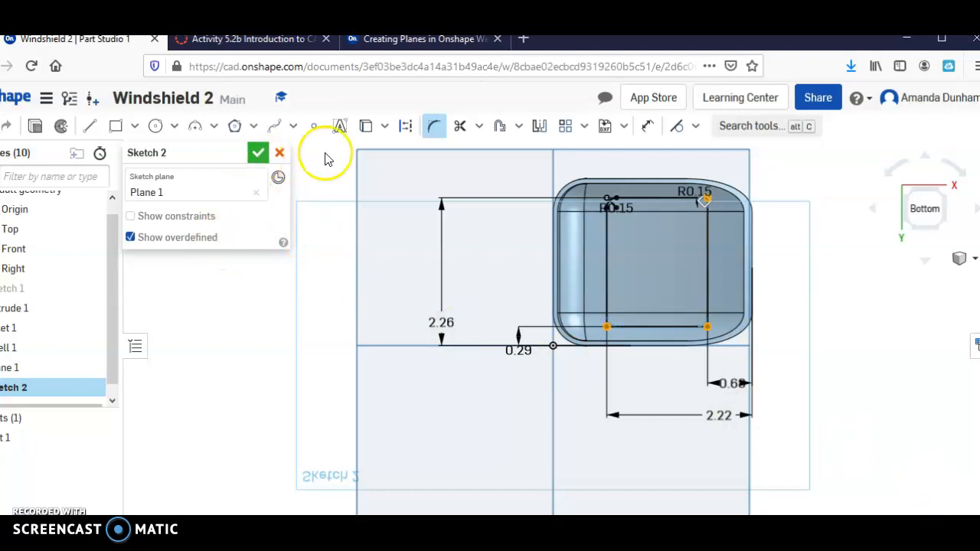
pyautogui.click(494, 121)
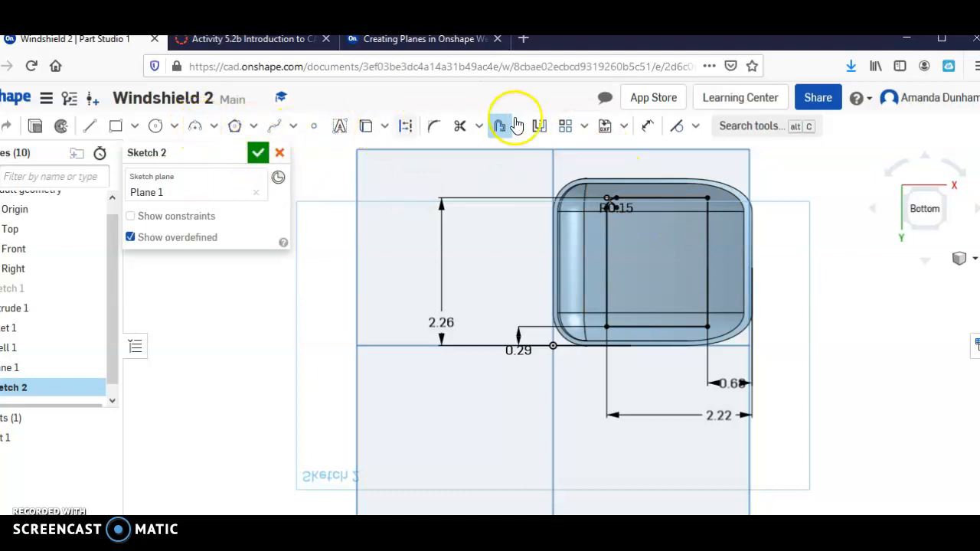
# Fillet the rectangle's three remaining corners with a 0.15 in radius and finish the sketch
pyautogui.click(433, 126)
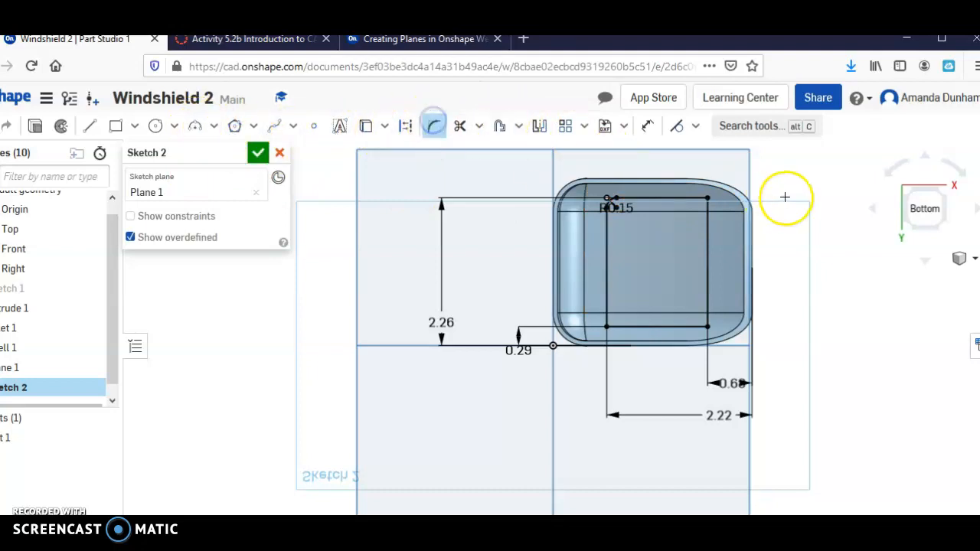
pyautogui.click(710, 200)
pyautogui.click(708, 326)
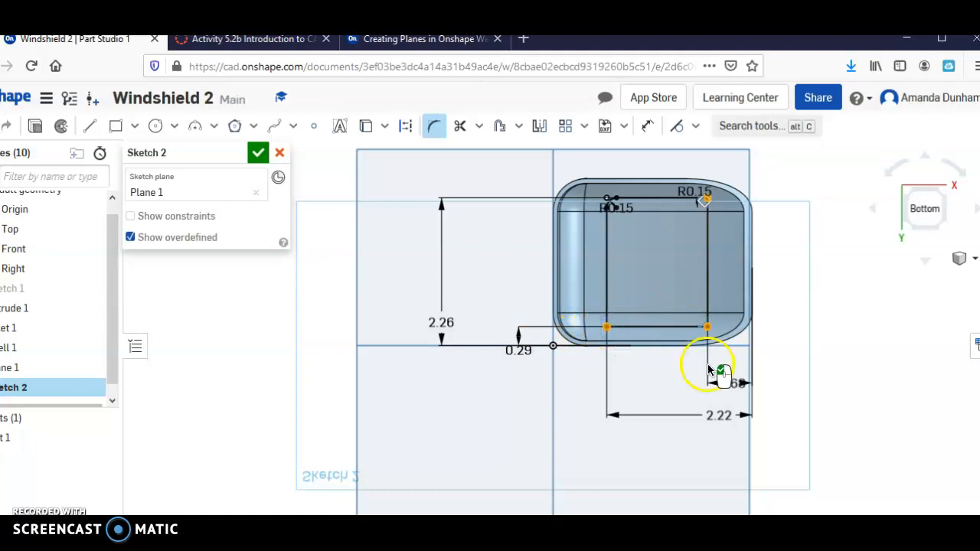
pyautogui.click(257, 155)
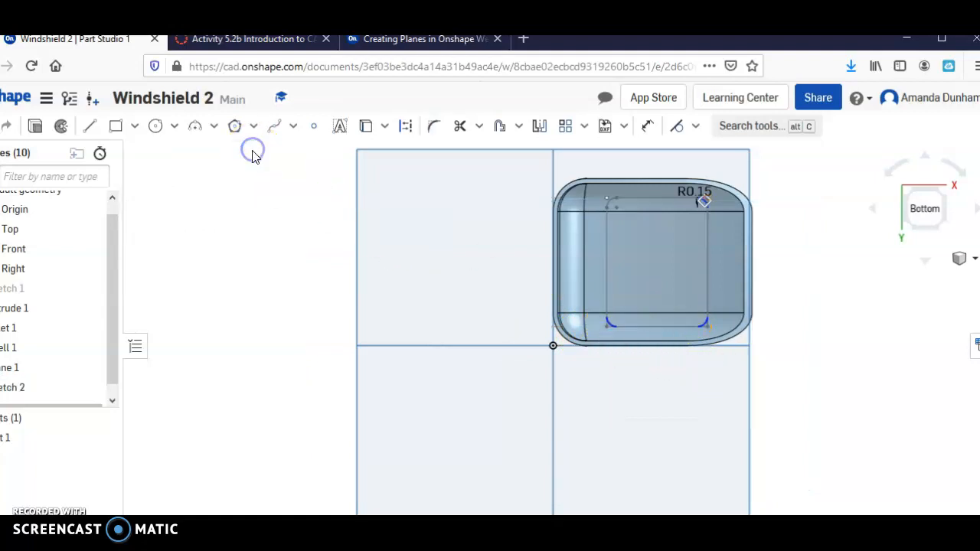
# Reopen Sketch 2 and try to offset the rectangle's upper edge inward by 0.25 in
pyautogui.click(23, 389)
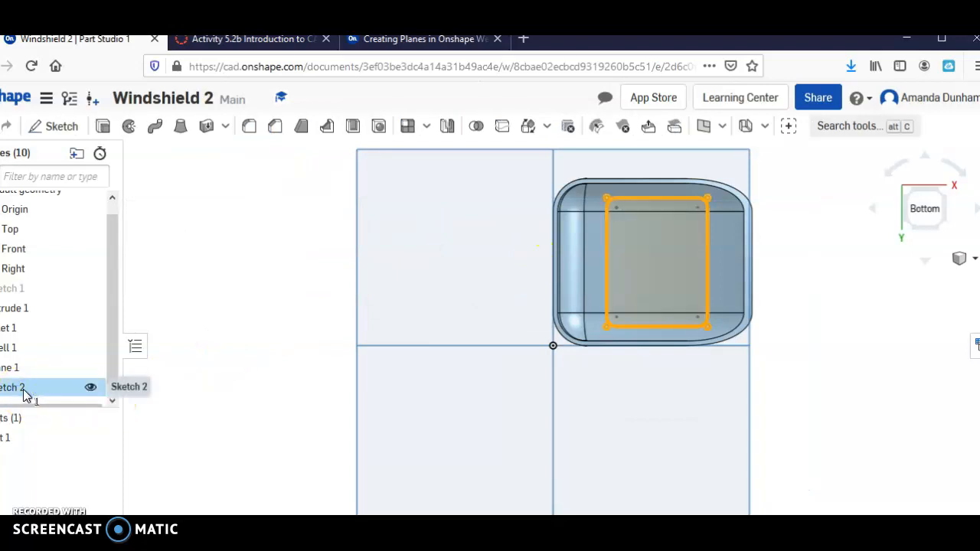
pyautogui.click(62, 389)
pyautogui.doubleClick(62, 389)
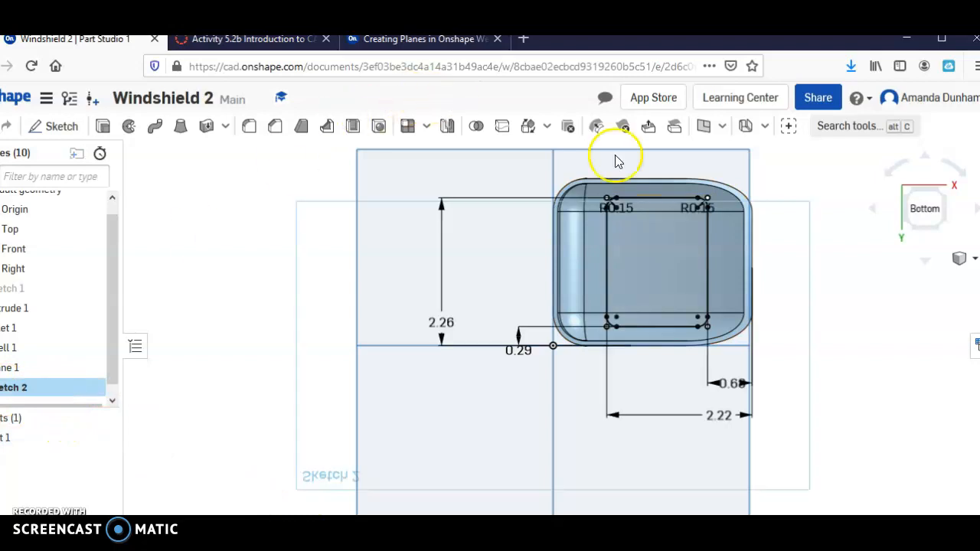
pyautogui.click(504, 126)
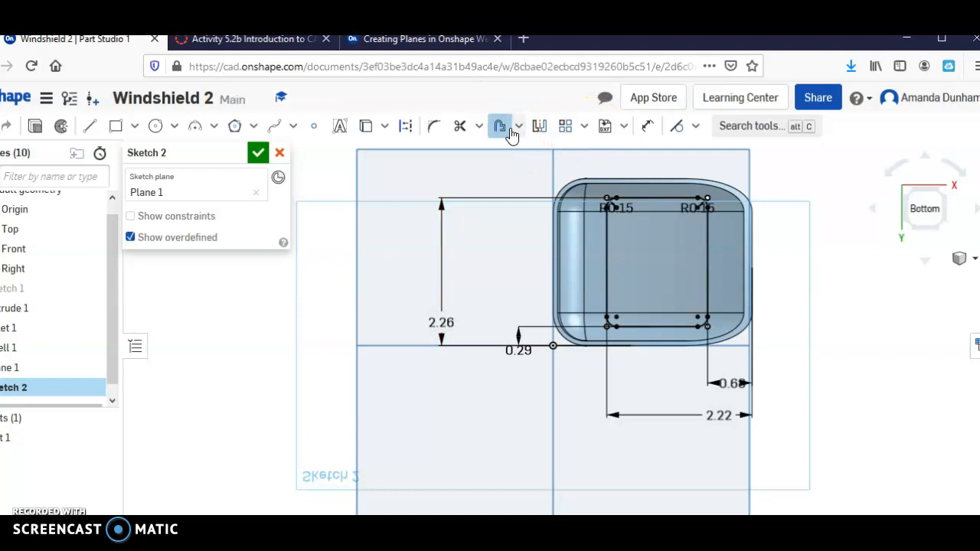
pyautogui.click(655, 199)
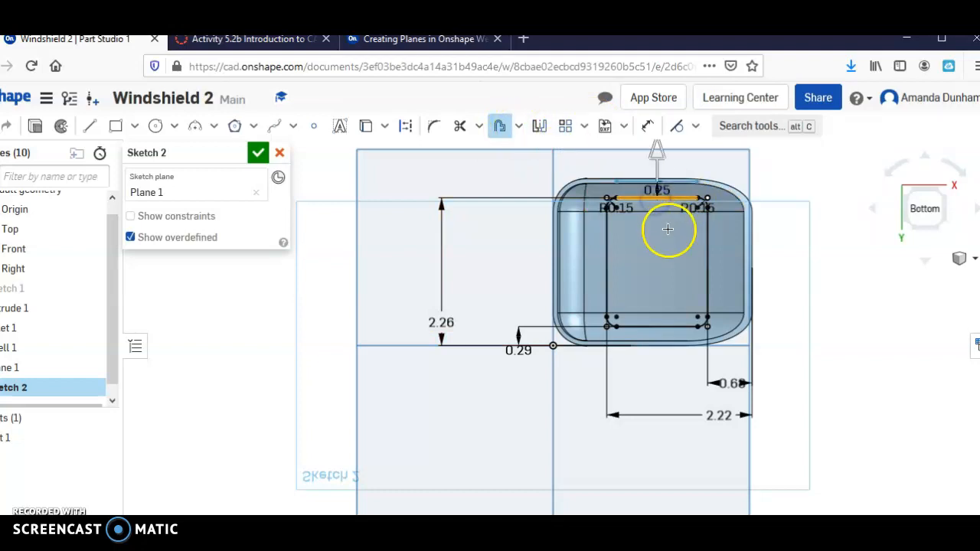
pyautogui.click(661, 151)
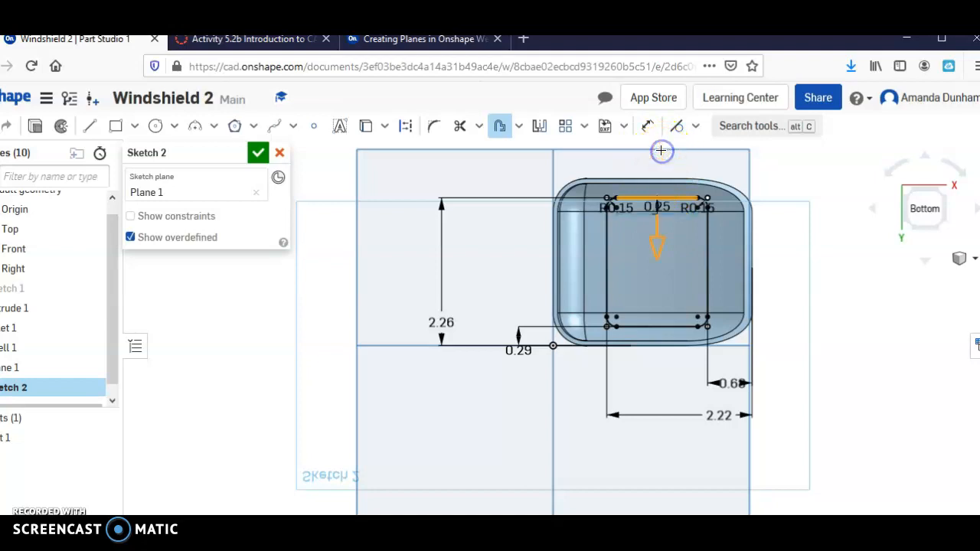
pyautogui.click(705, 259)
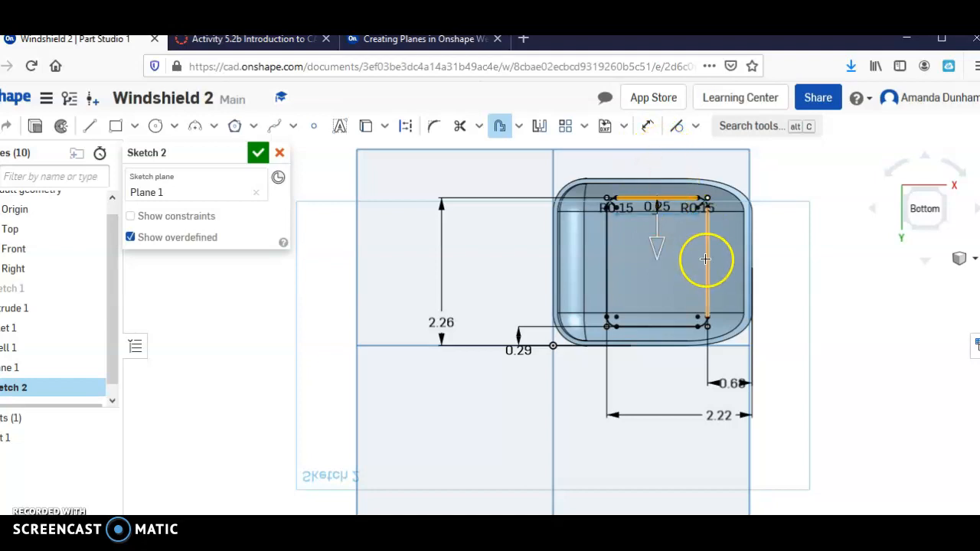
pyautogui.click(612, 226)
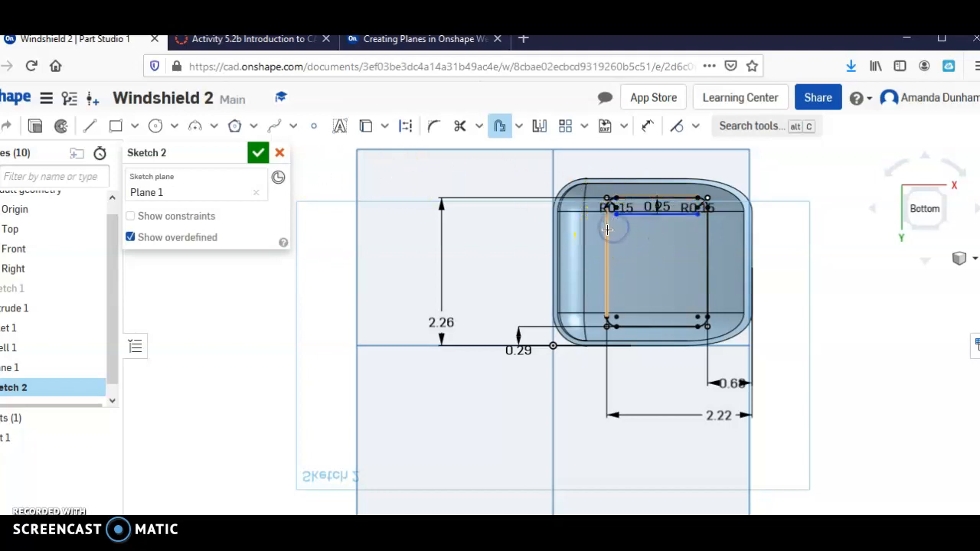
# Try to offset the rectangle's left and lower edges with their corner fillets inward by 0.25 in
pyautogui.click(608, 232)
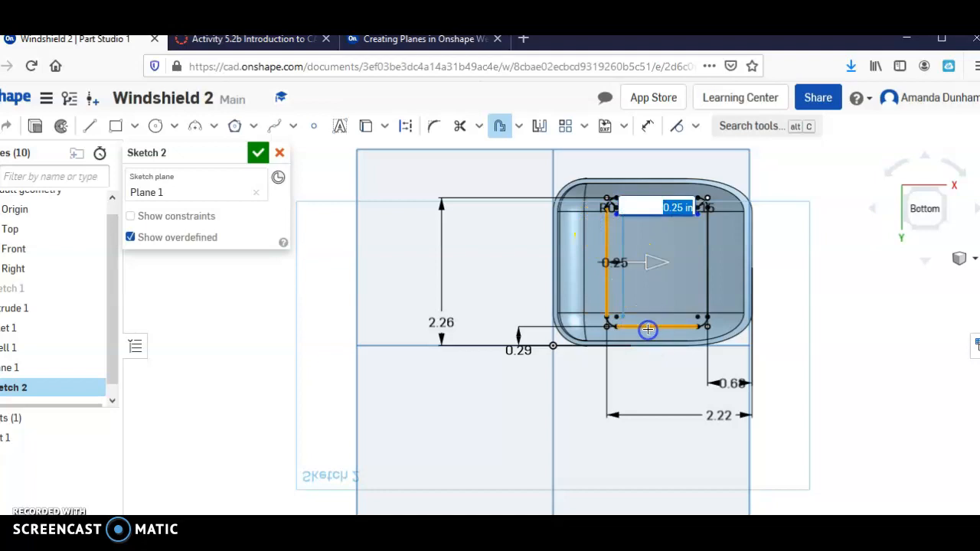
pyautogui.click(709, 322)
pyautogui.click(610, 324)
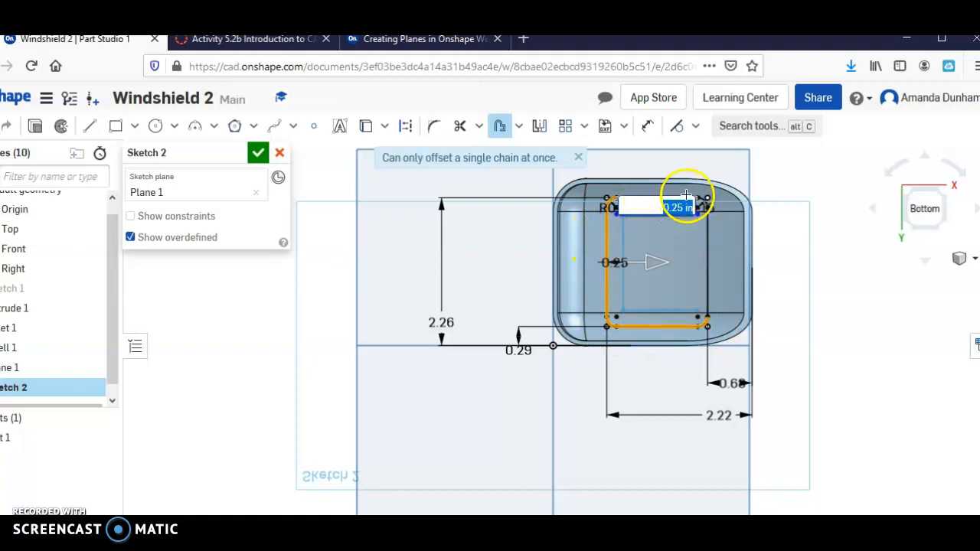
pyautogui.click(713, 206)
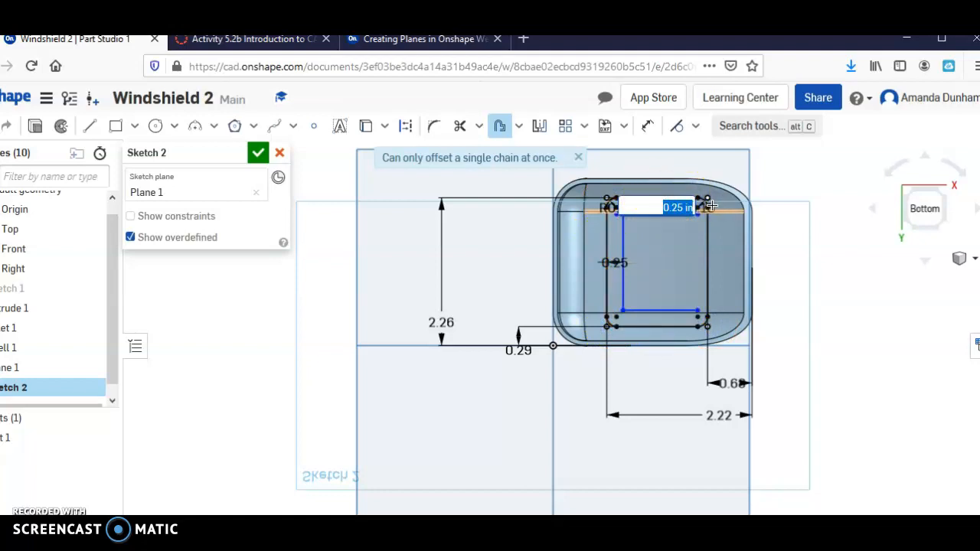
# Offset the complete filleted rectangle inward by 0.05 in, the wall thickness given in the Word drawing
pyautogui.click(708, 208)
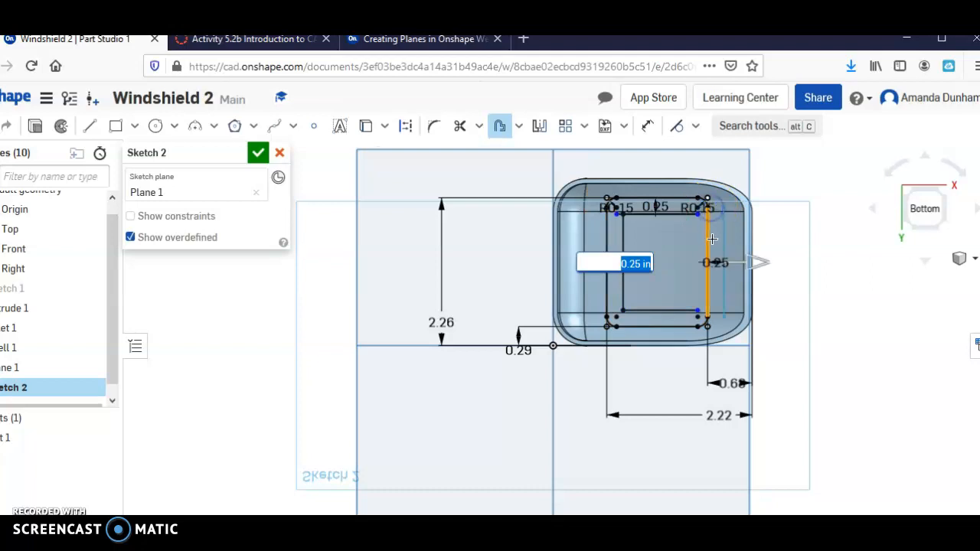
pyautogui.click(708, 240)
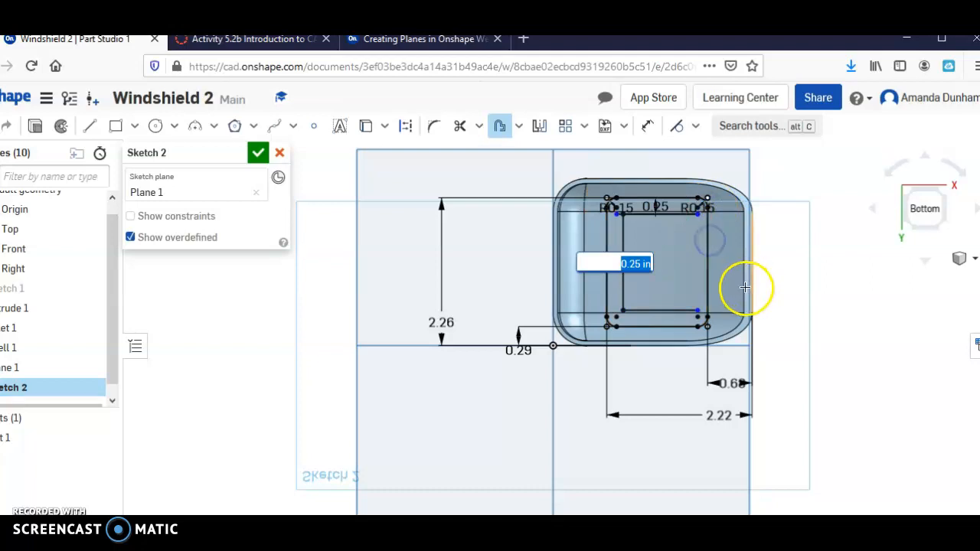
pyautogui.click(709, 264)
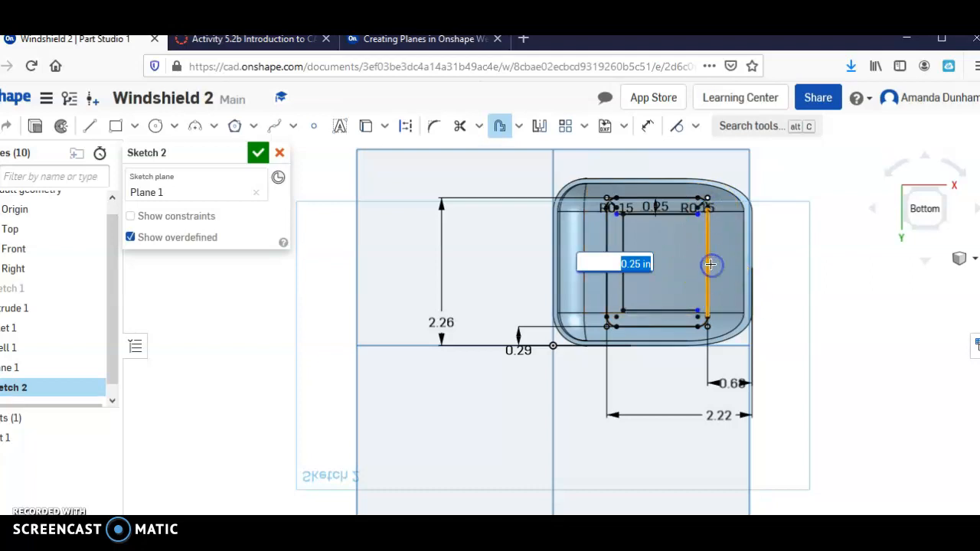
pyautogui.click(760, 262)
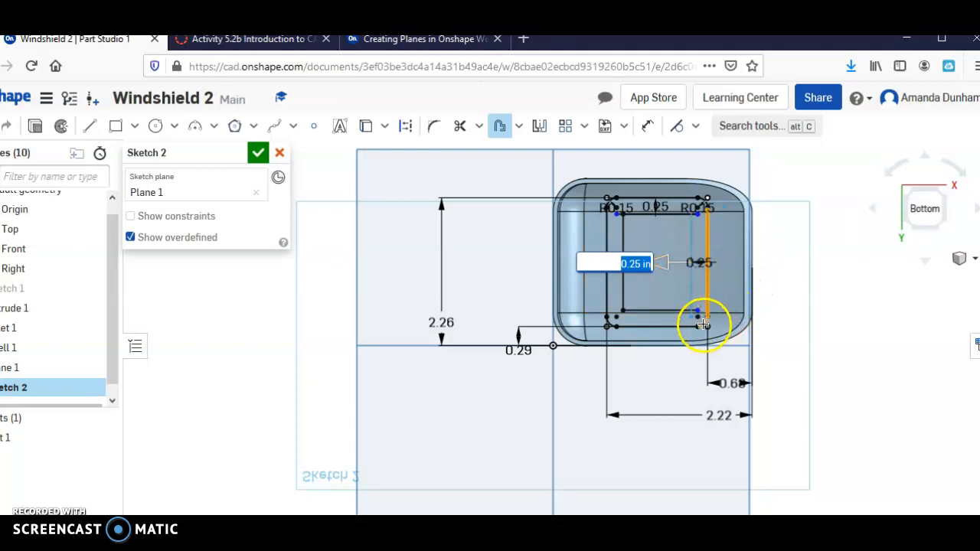
pyautogui.click(659, 327)
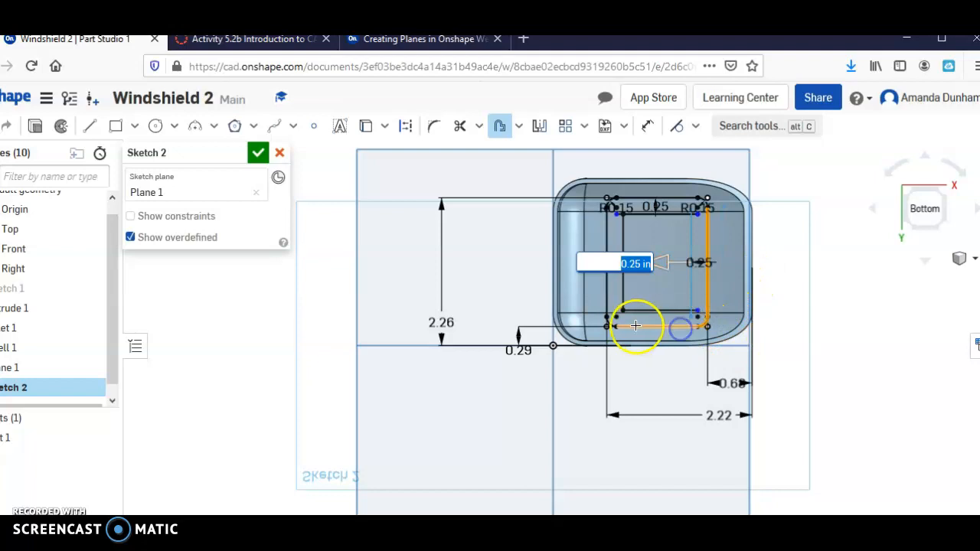
pyautogui.click(607, 294)
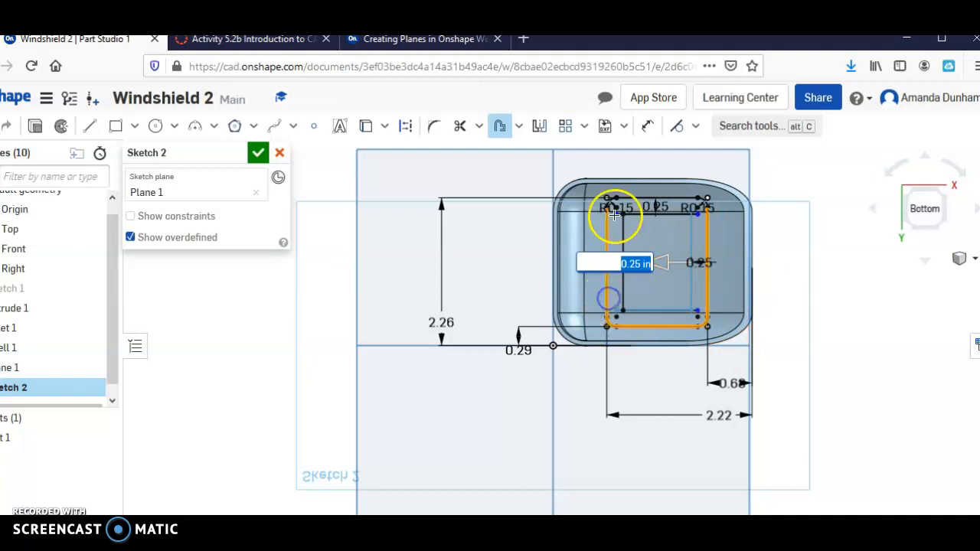
pyautogui.click(653, 198)
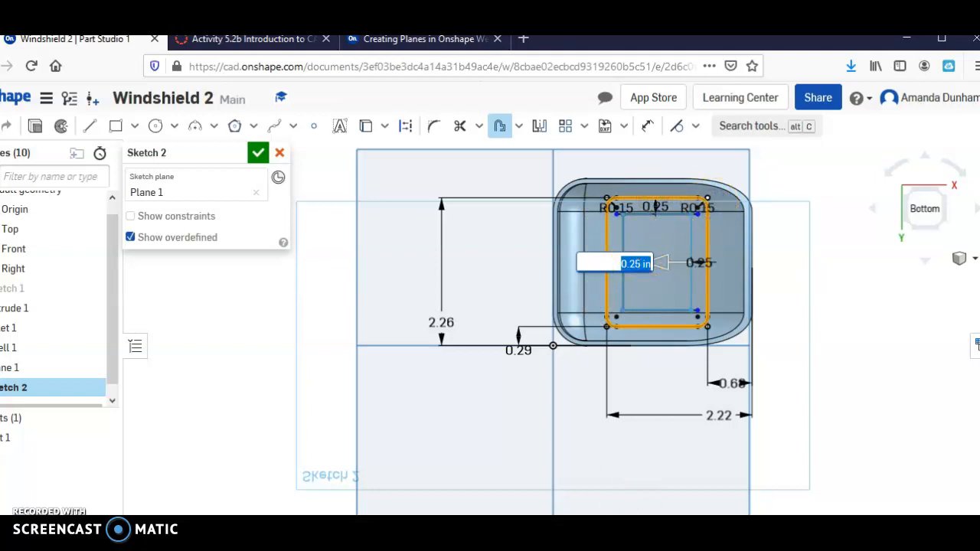
pyautogui.hotkey('alt', 'Tab')
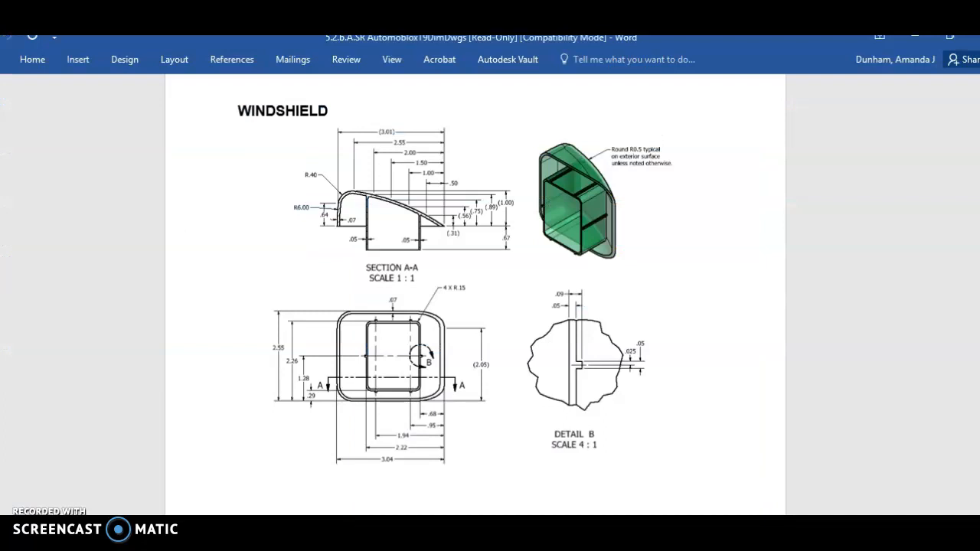
pyautogui.hotkey('alt', 'Tab')
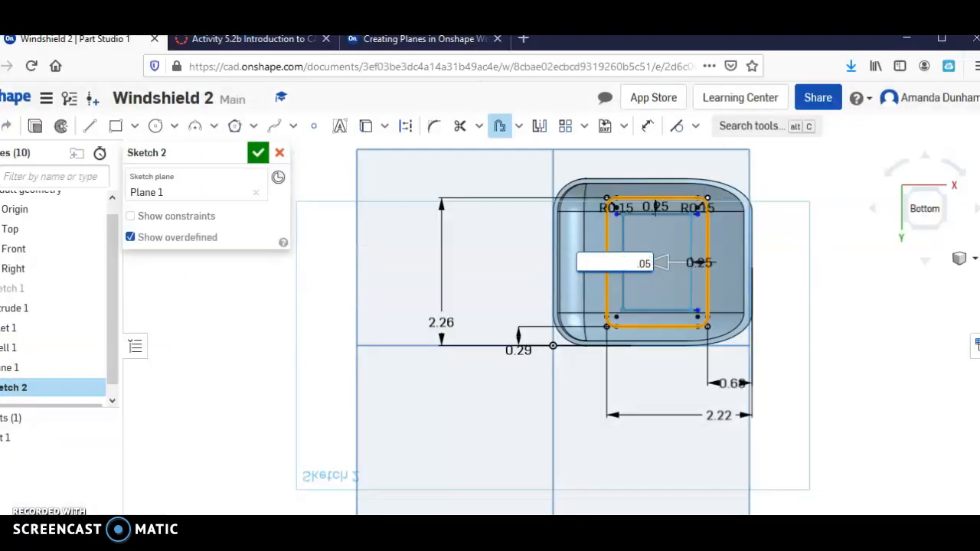
pyautogui.press('Return')
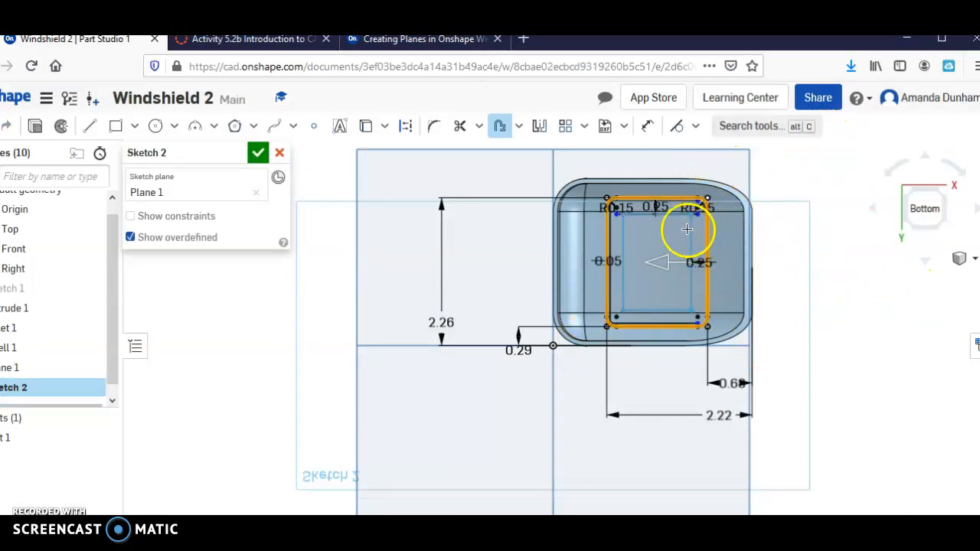
# Leave the Offset command, delete the stray 0.25 in offset line below the rectangle's upper edge, and finish the sketch
pyautogui.click(313, 126)
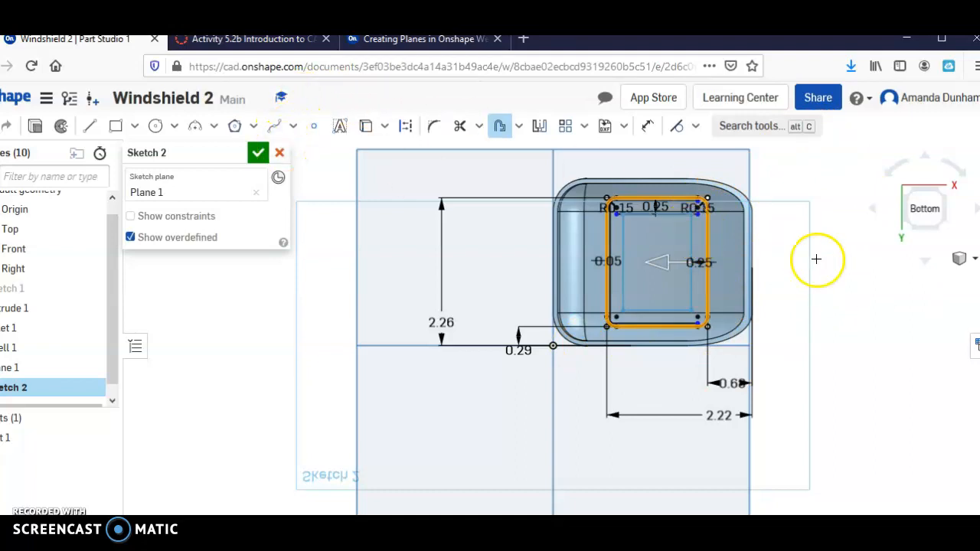
pyautogui.rightClick(673, 218)
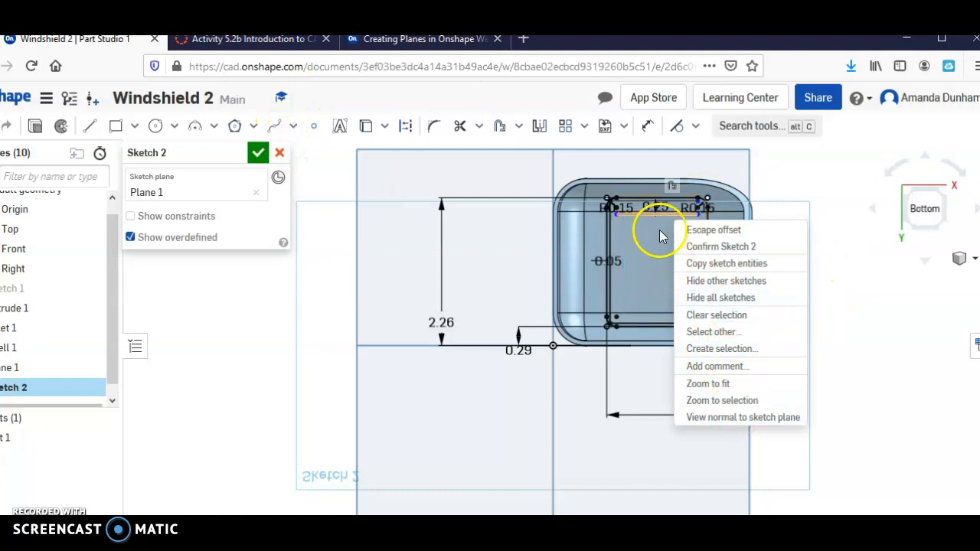
pyautogui.rightClick(652, 217)
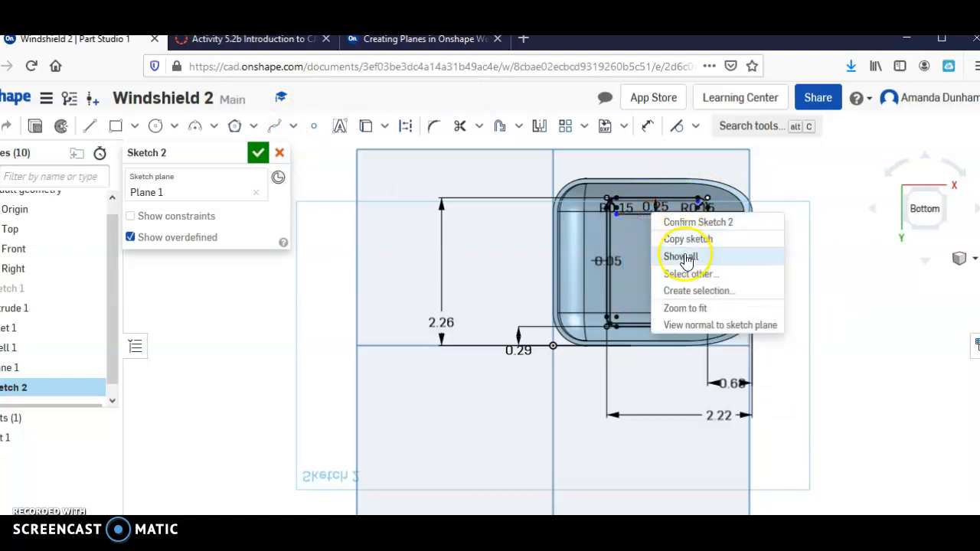
pyautogui.click(886, 269)
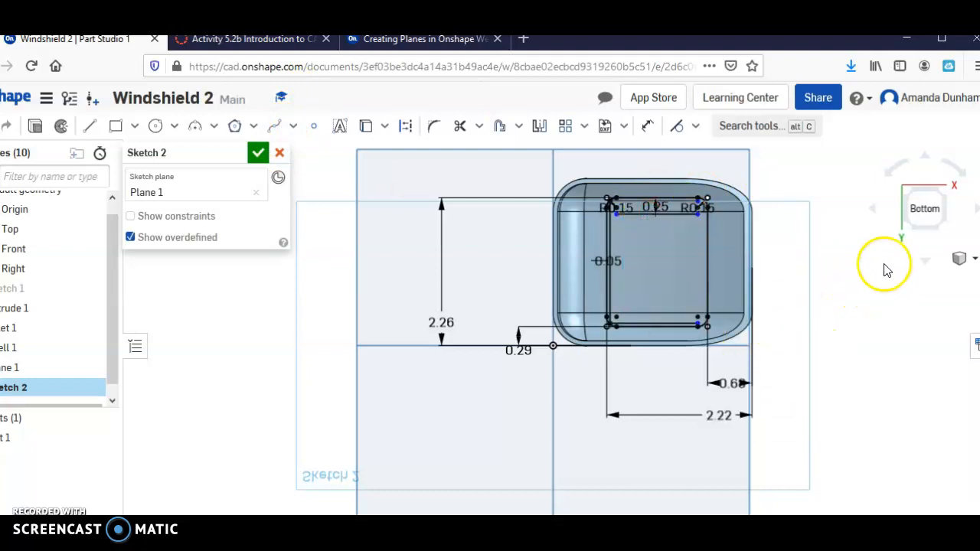
pyautogui.rightClick(639, 212)
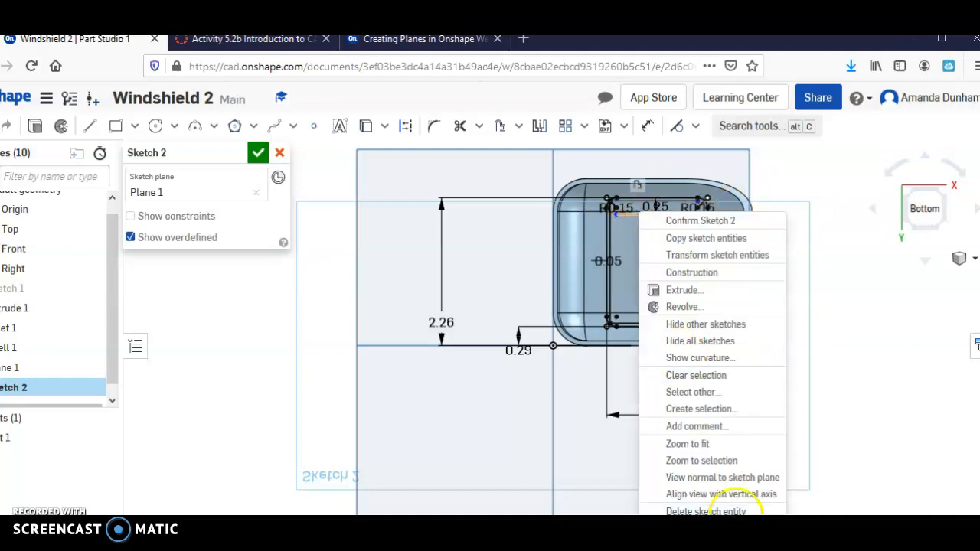
pyautogui.click(680, 511)
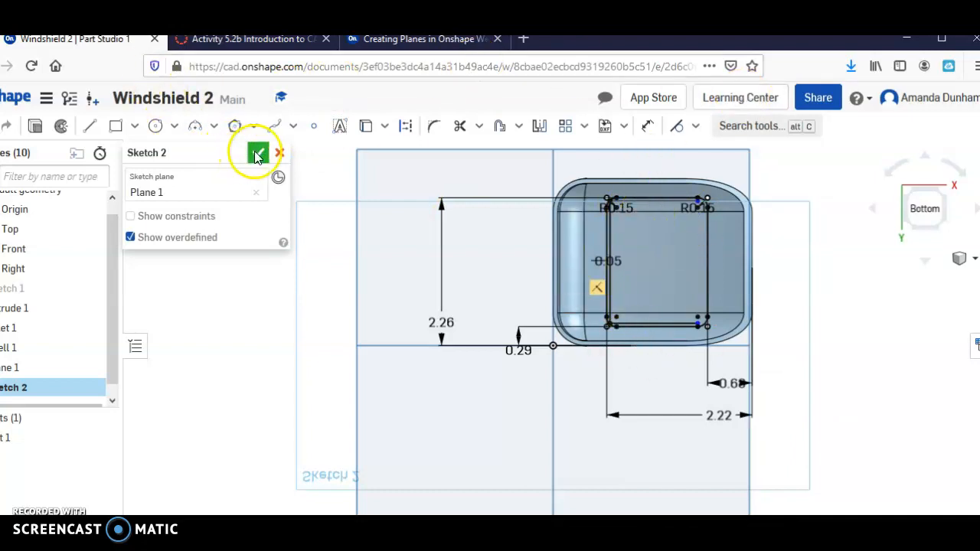
pyautogui.click(257, 155)
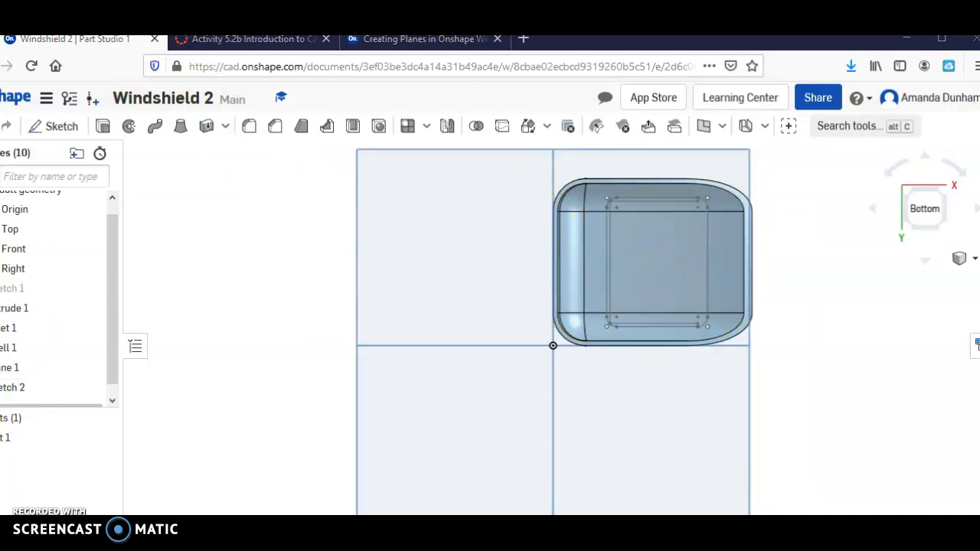
# Reopen Sketch 2 and remove the remaining offset lines inside the filleted rectangle
pyautogui.click(12, 387)
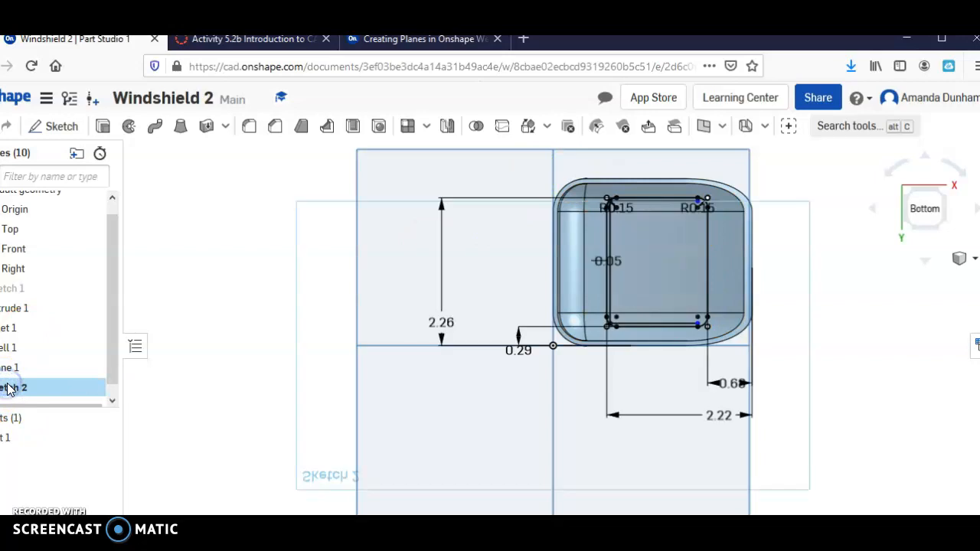
pyautogui.doubleClick(622, 216)
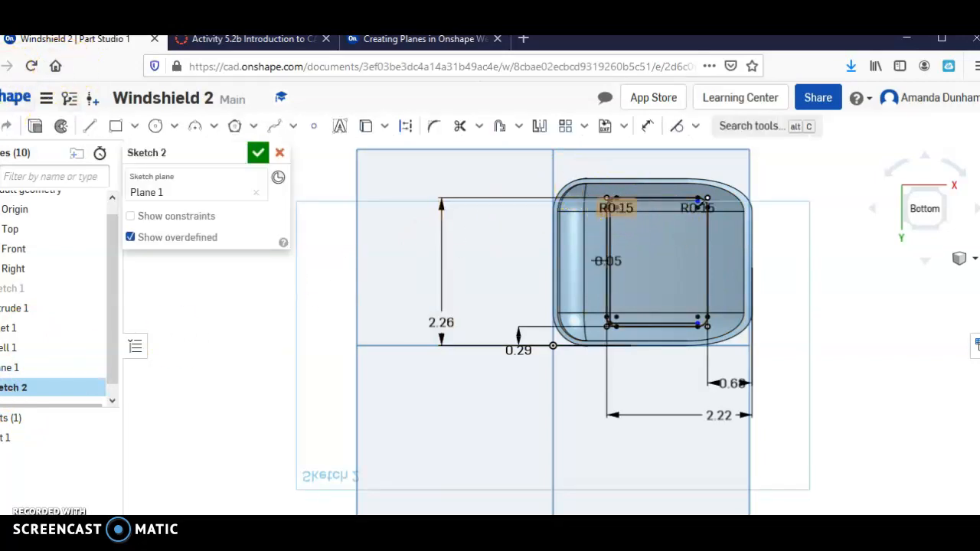
pyautogui.rightClick(678, 206)
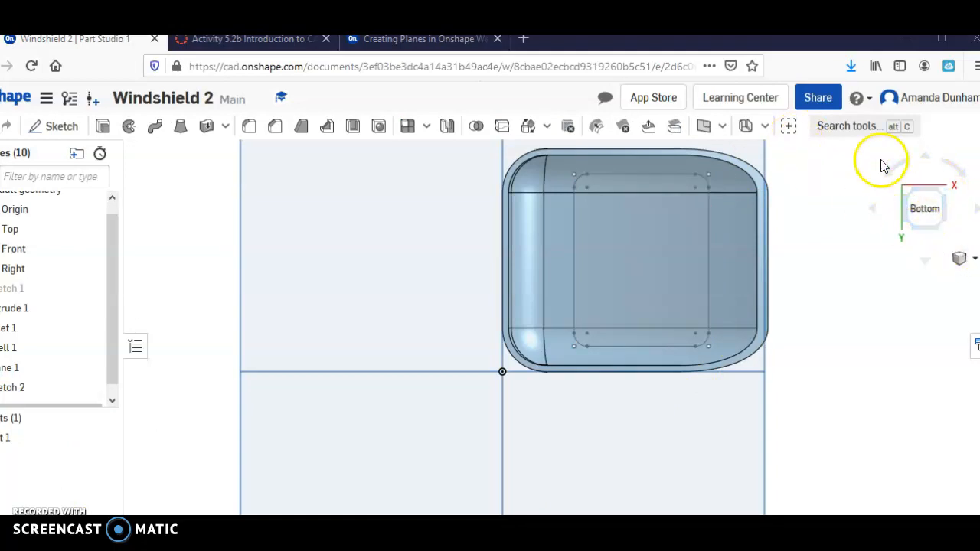
# Extrude the filleted rectangle of Sketch 2 up to next toward the shelled body, adding it to Part 1
pyautogui.click(924, 160)
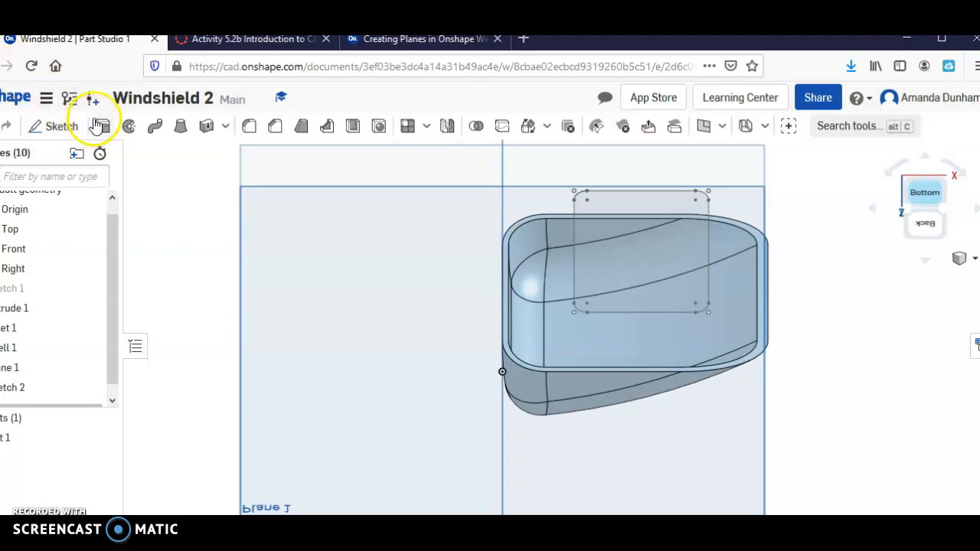
pyautogui.click(627, 295)
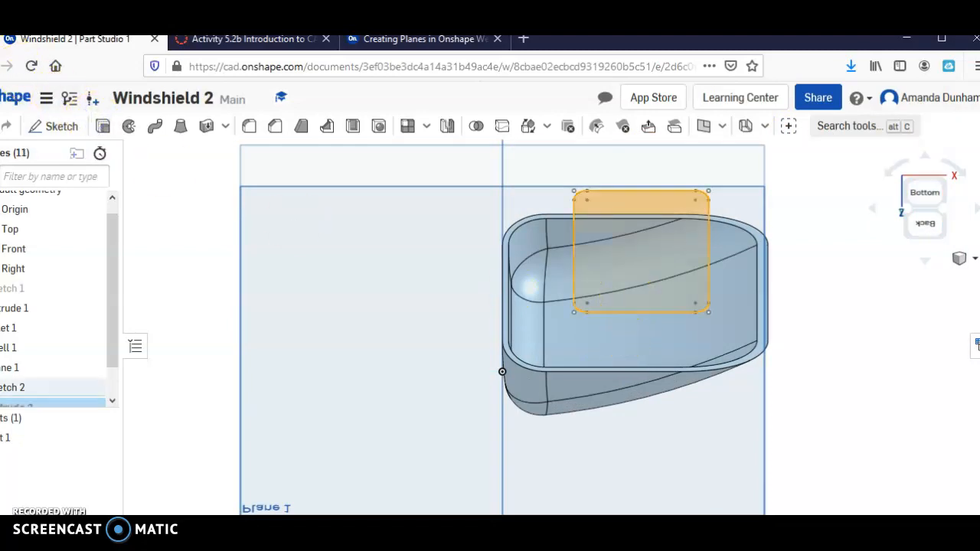
pyautogui.hotkey('shift', 'e')
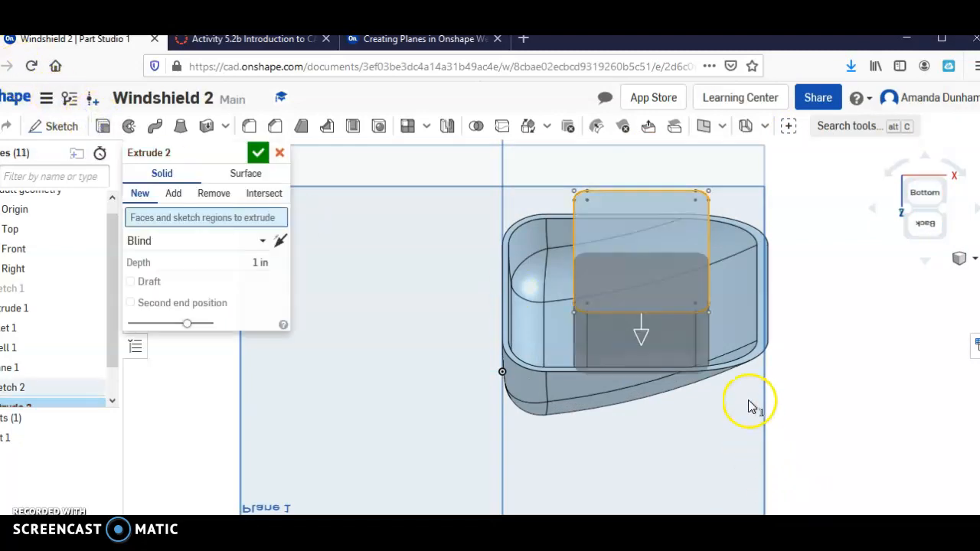
pyautogui.click(263, 254)
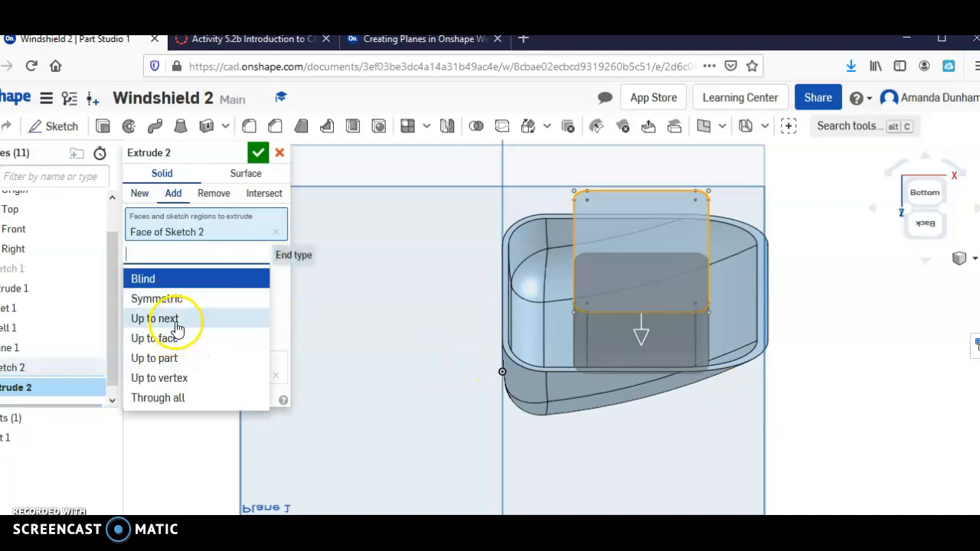
pyautogui.click(156, 319)
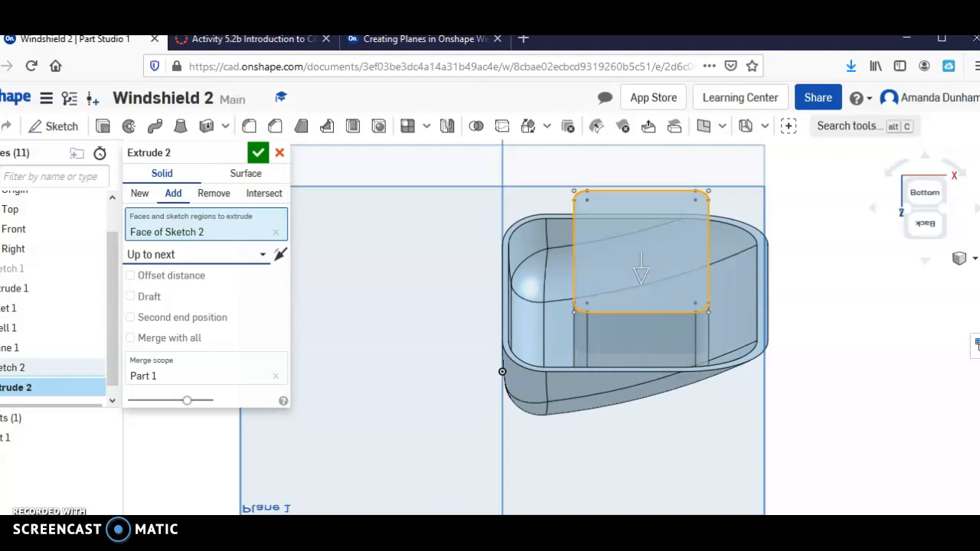
pyautogui.click(259, 156)
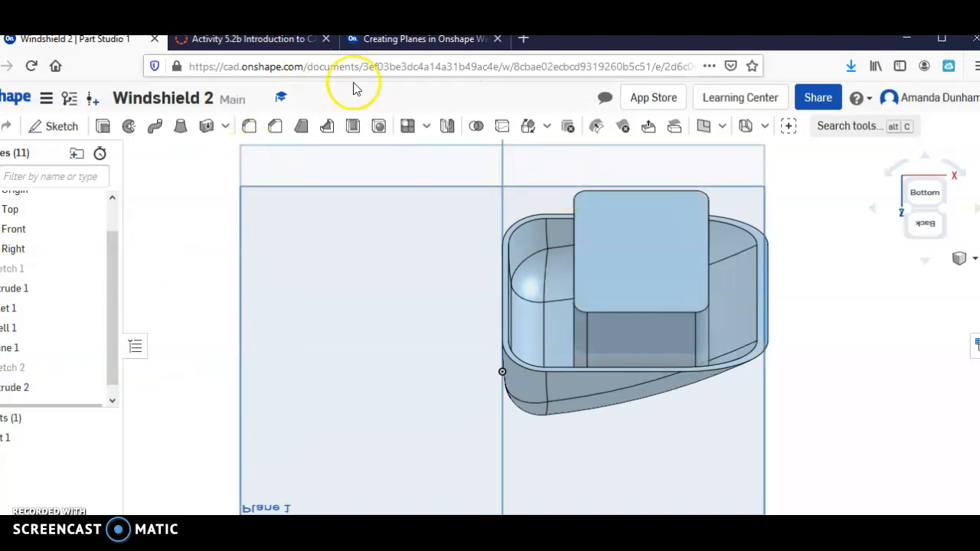
# Shell the extruded block with a 0.05 in wall, removing its outer end face, and show the model in isometric view
pyautogui.click(619, 214)
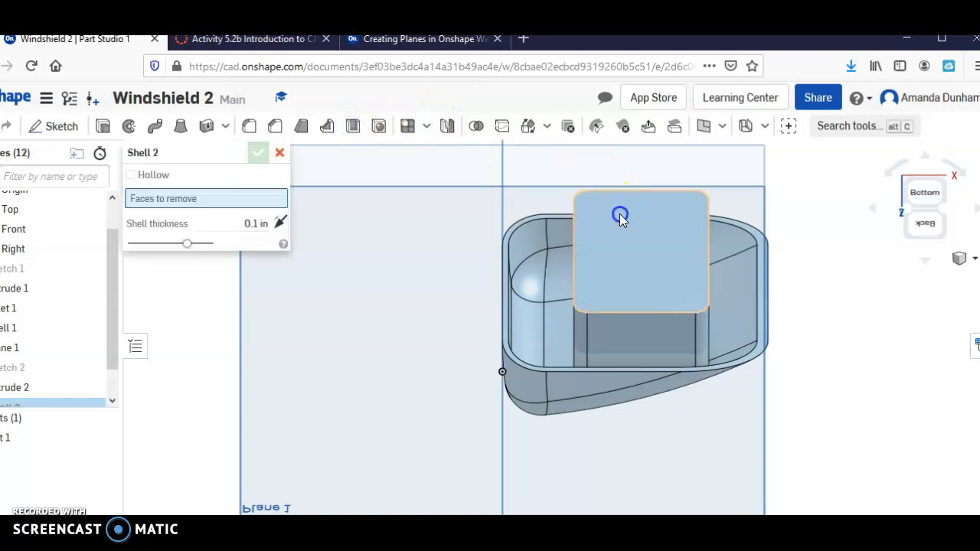
pyautogui.click(258, 238)
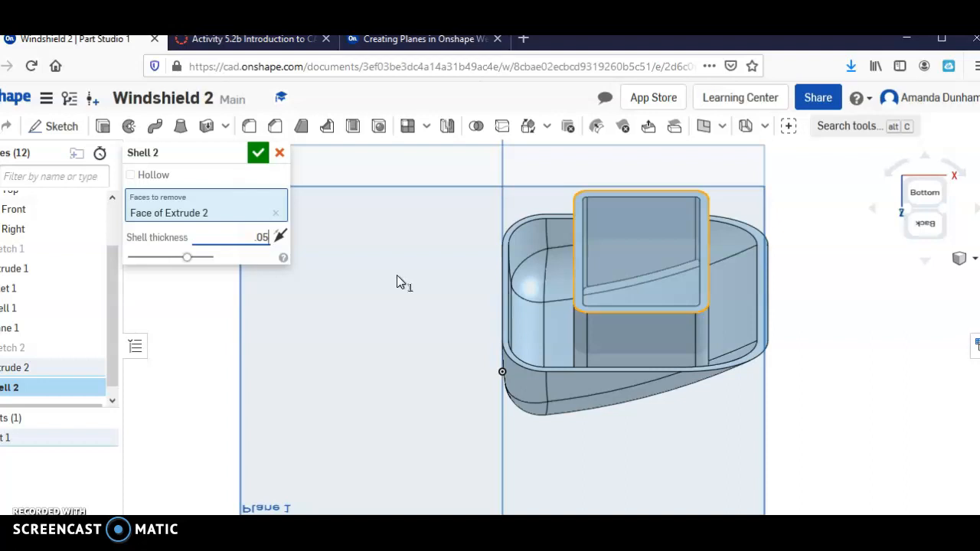
pyautogui.write('.05')
pyautogui.press('Return')
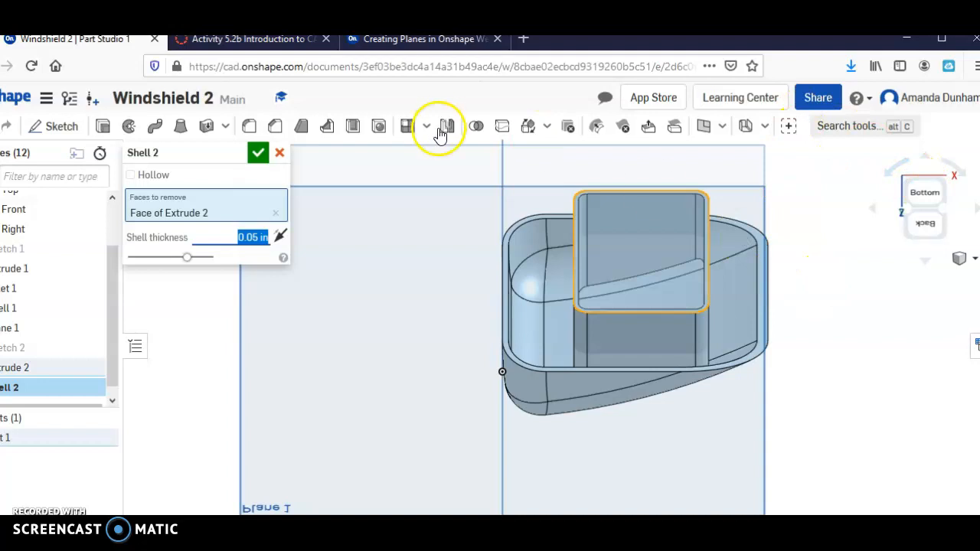
pyautogui.click(260, 153)
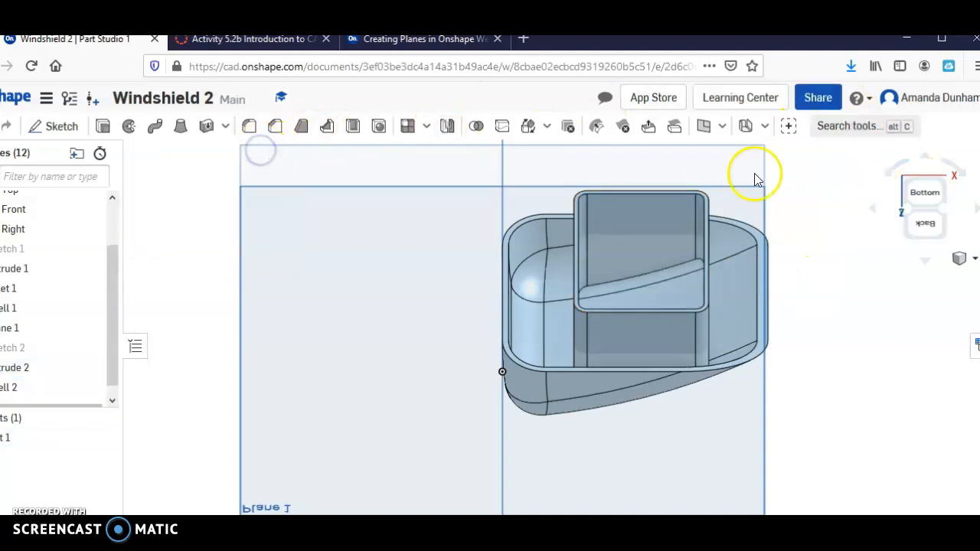
pyautogui.click(966, 258)
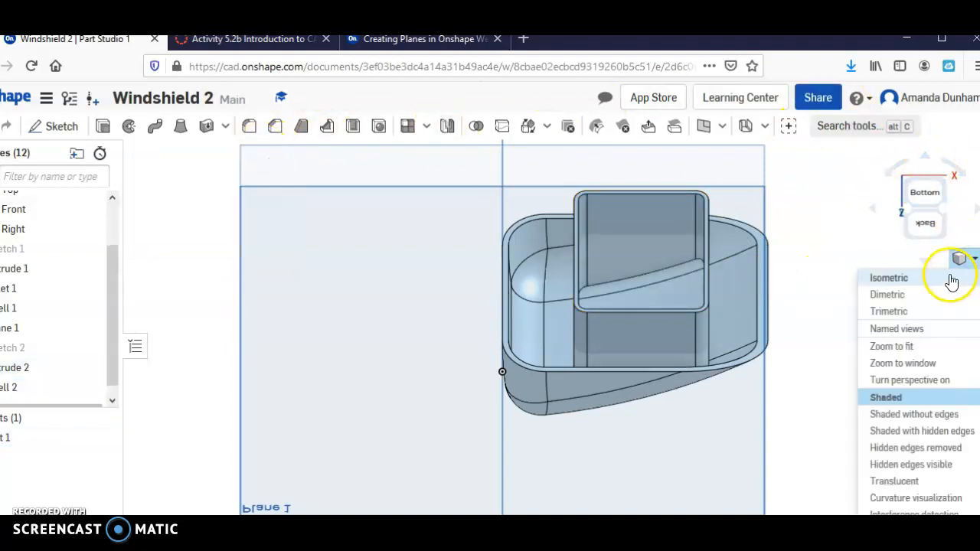
pyautogui.click(952, 280)
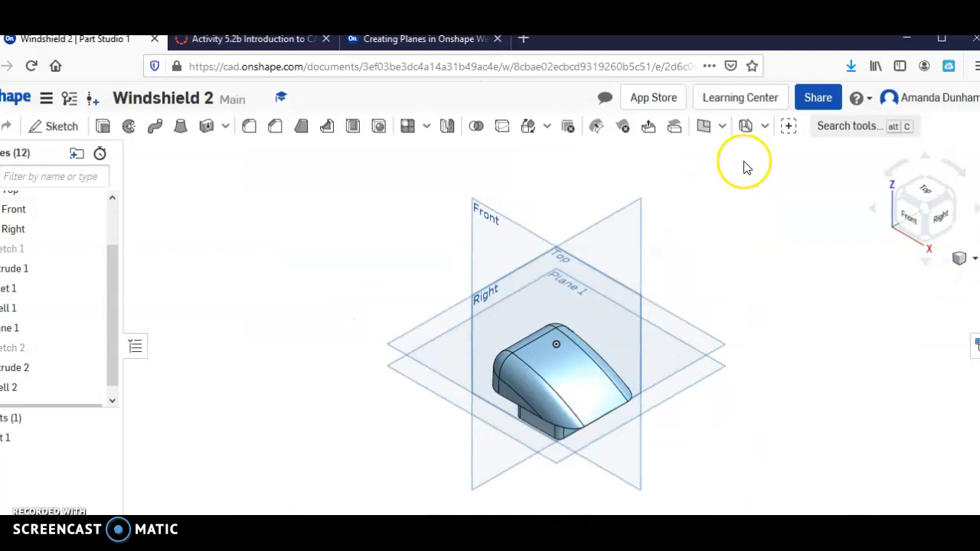
# Check the document's share settings, close them unchanged, and select the document's full web address
pyautogui.click(817, 97)
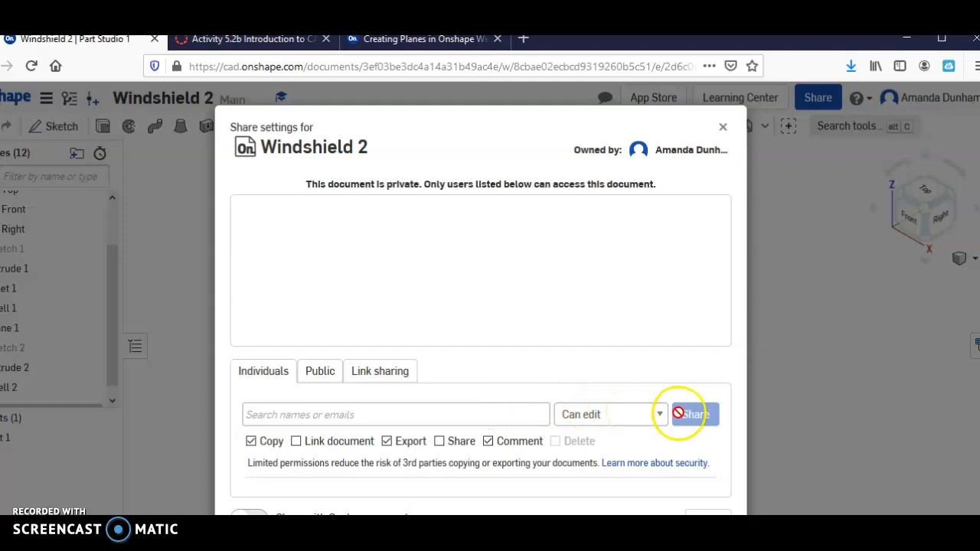
pyautogui.click(724, 127)
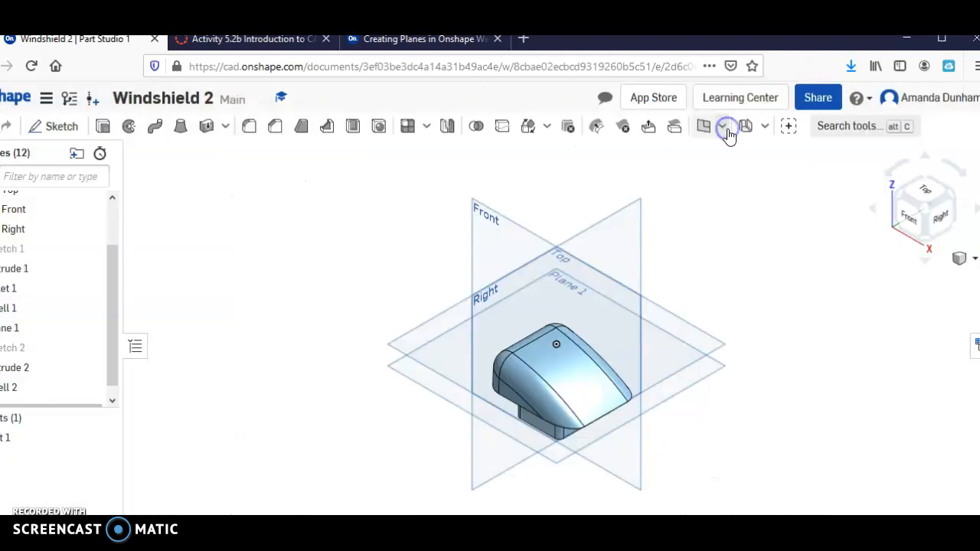
pyautogui.click(447, 66)
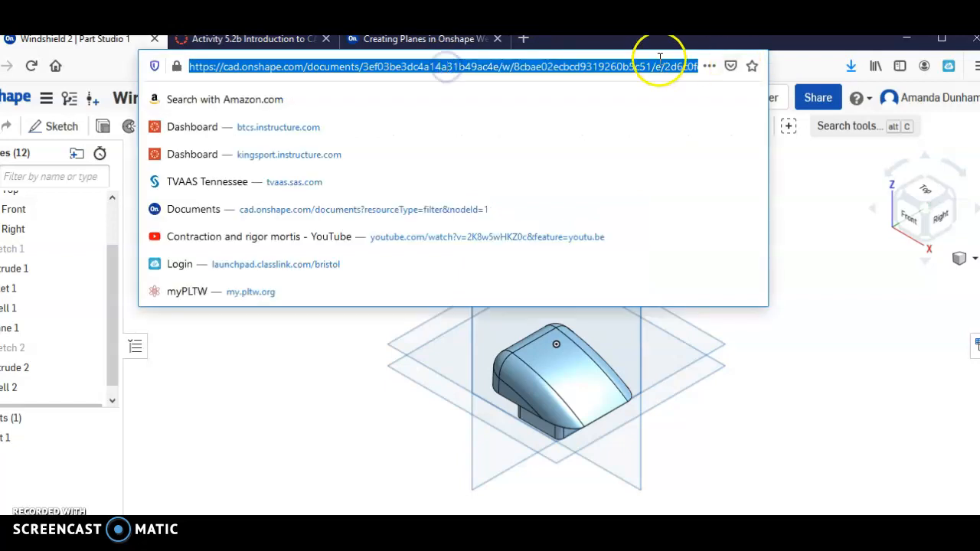